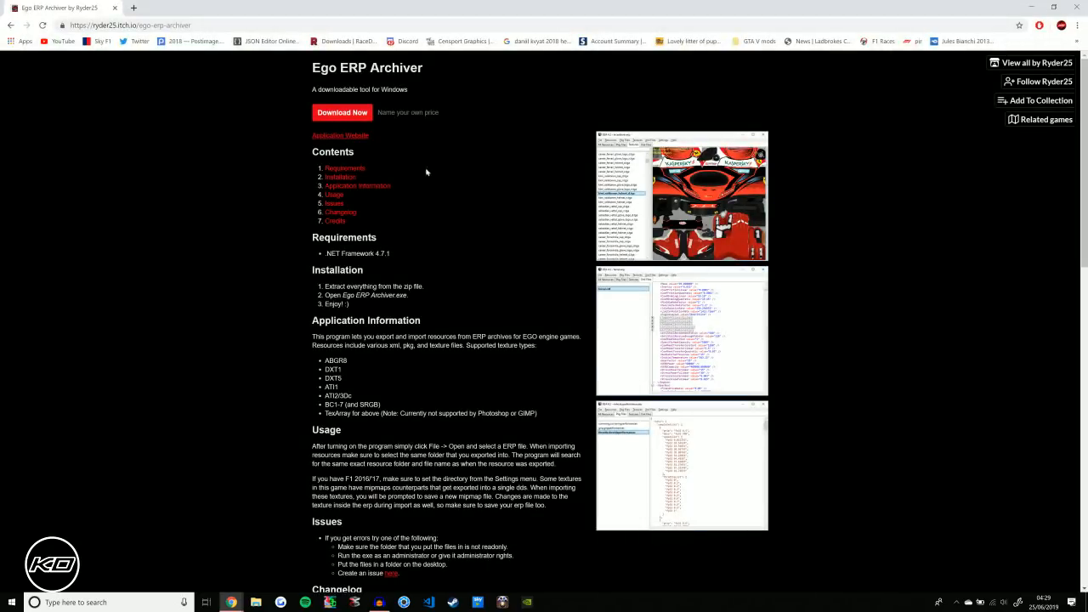
View the free downloads of Ego ERP Archiver, highlight version 6.1.2017.1025, and close the page
{"action": "left_click", "coordinate": [357, 118]}
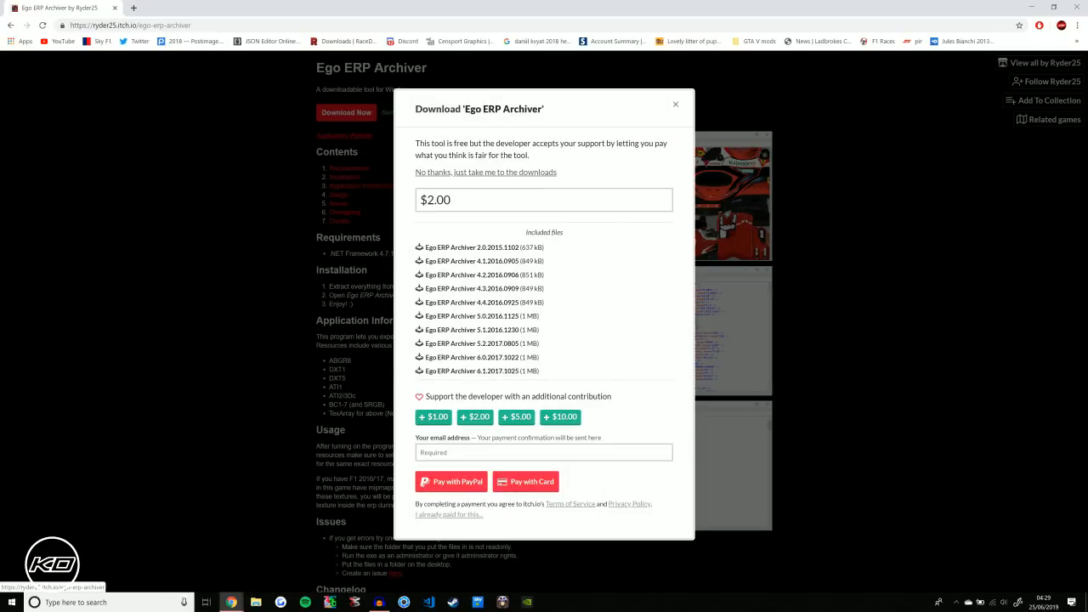
{"action": "left_click", "coordinate": [443, 173]}
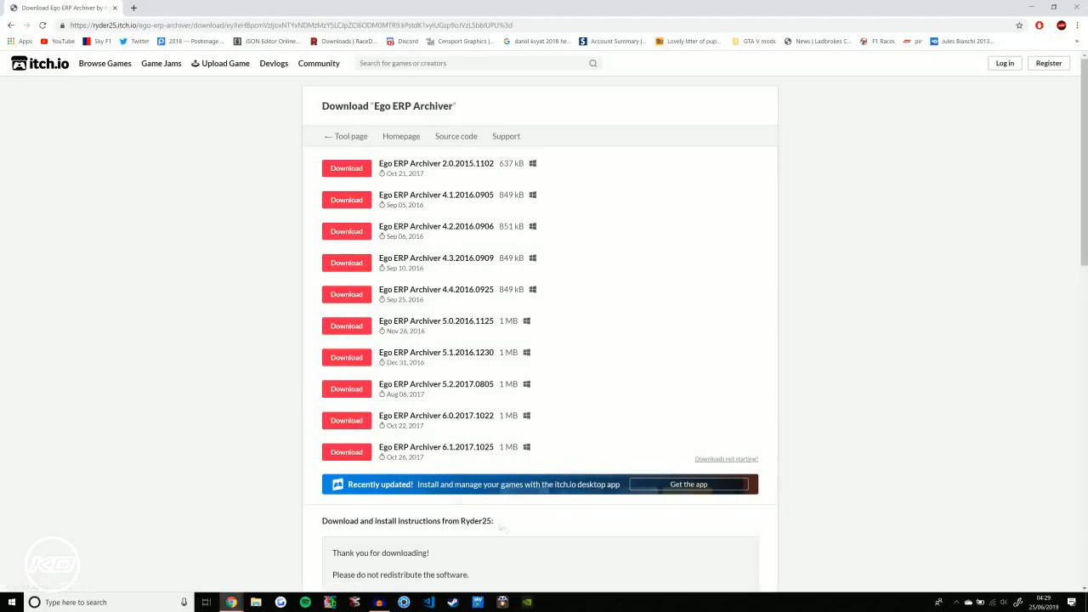
{"action": "left_click_drag", "start_coordinate": [434, 447], "coordinate": [465, 447]}
{"action": "left_click", "coordinate": [465, 447]}
{"action": "left_click", "coordinate": [115, 8]}
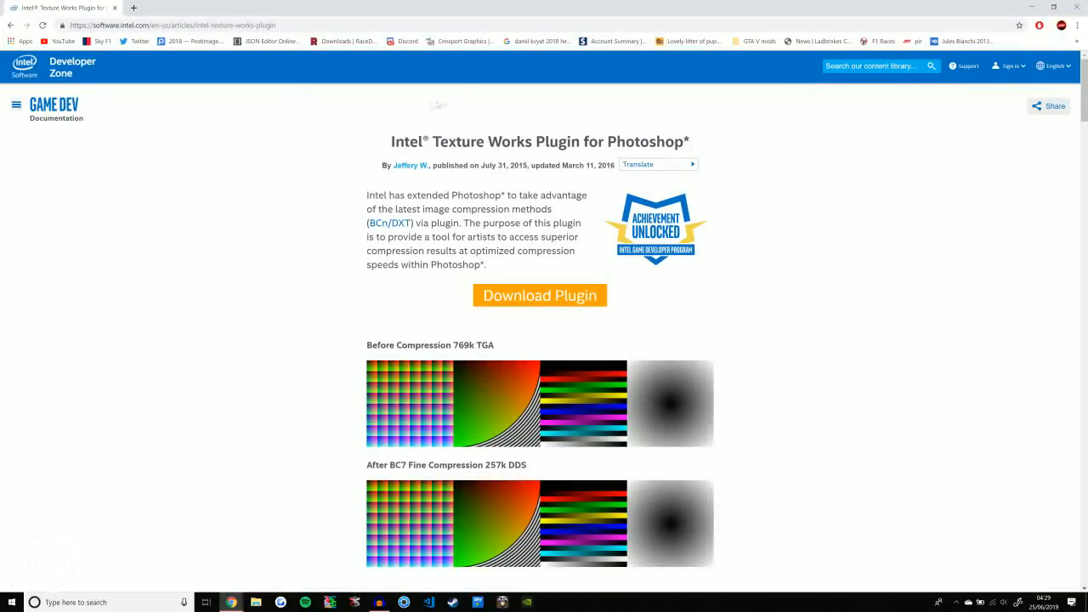
Review the Intel Texture Works Plugin for Photoshop page and close it
{"action": "mouse_move", "coordinate": [390, 141]}
{"action": "left_mouse_down"}
{"action": "mouse_move", "coordinate": [527, 158]}
{"action": "mouse_move", "coordinate": [545, 141]}
{"action": "mouse_move", "coordinate": [680, 159]}
{"action": "mouse_move", "coordinate": [389, 137]}
{"action": "left_mouse_up"}
{"action": "left_click", "coordinate": [545, 142]}
{"action": "left_click", "coordinate": [680, 153]}
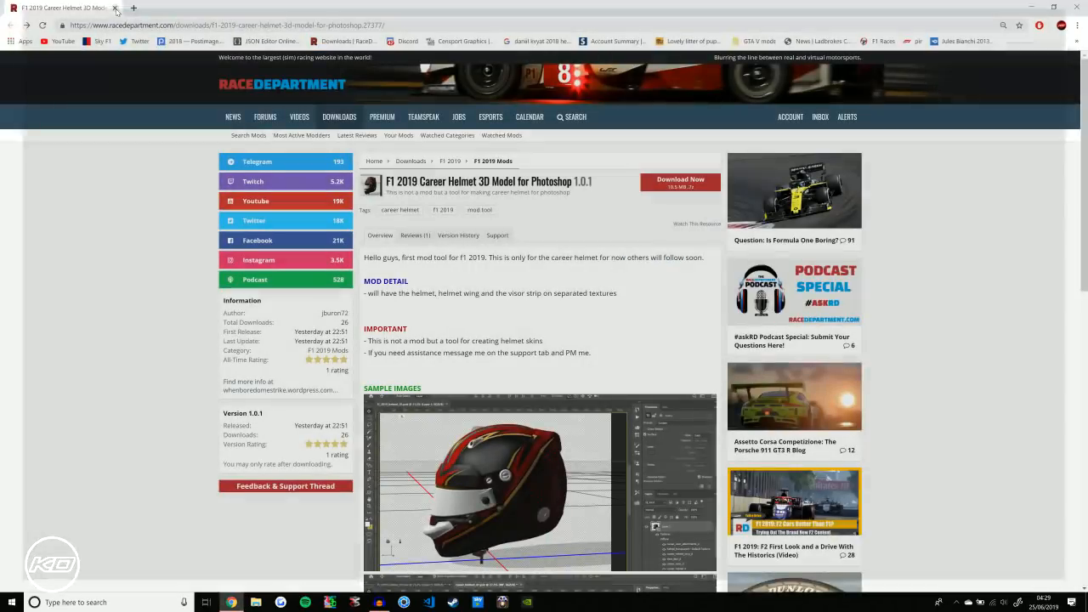
{"action": "left_click", "coordinate": [114, 8]}
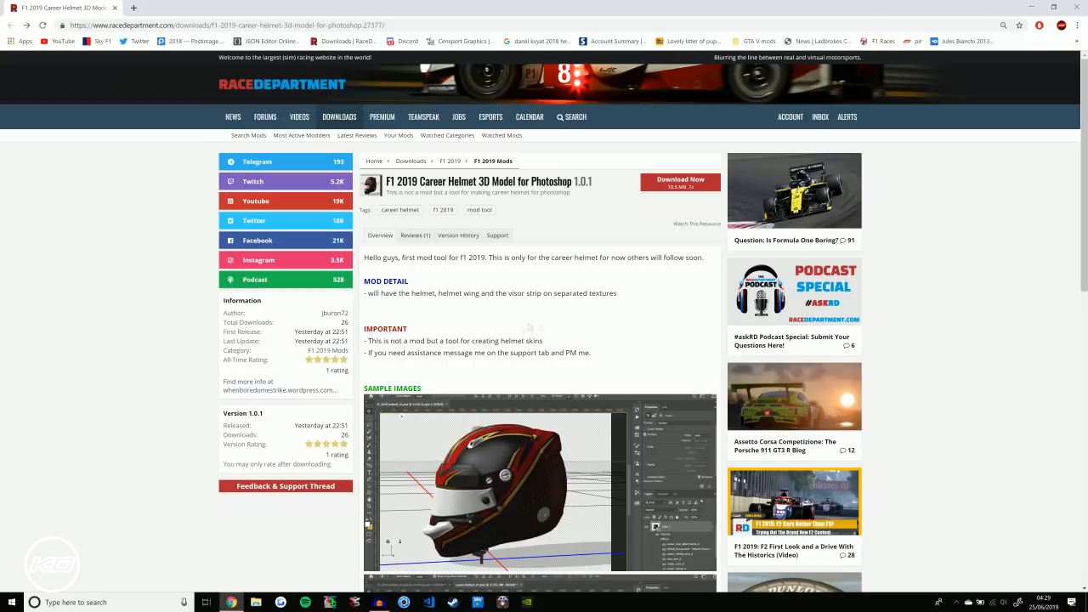
Download the F1 2019 Career Helmet 3D Model for Photoshop from its RaceDepartment page
{"action": "left_click_drag", "start_coordinate": [419, 182], "coordinate": [509, 174]}
{"action": "left_click", "coordinate": [366, 276]}
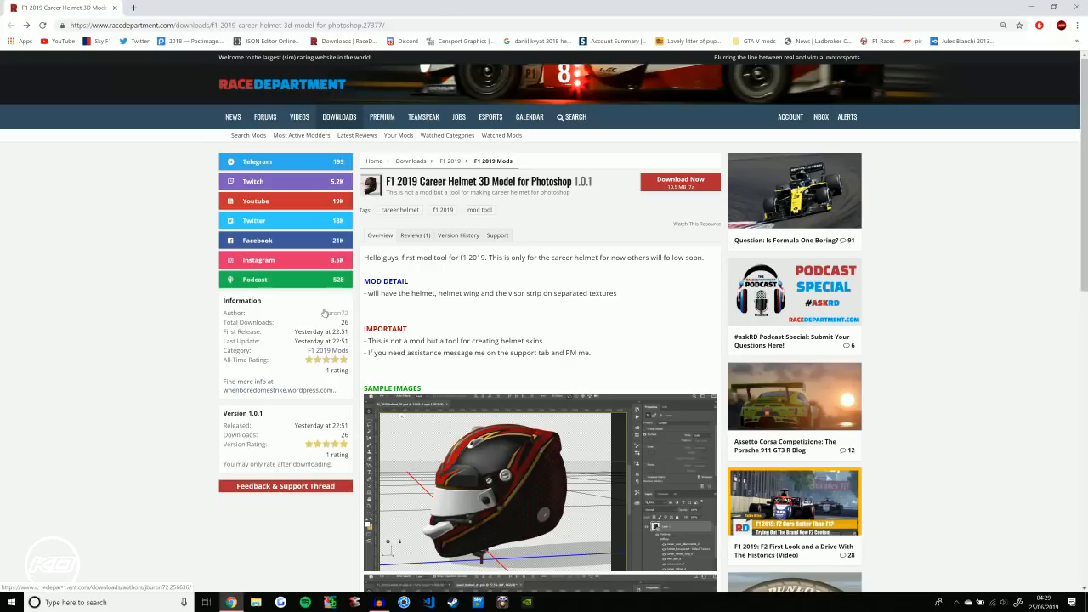
{"action": "left_click", "coordinate": [674, 183]}
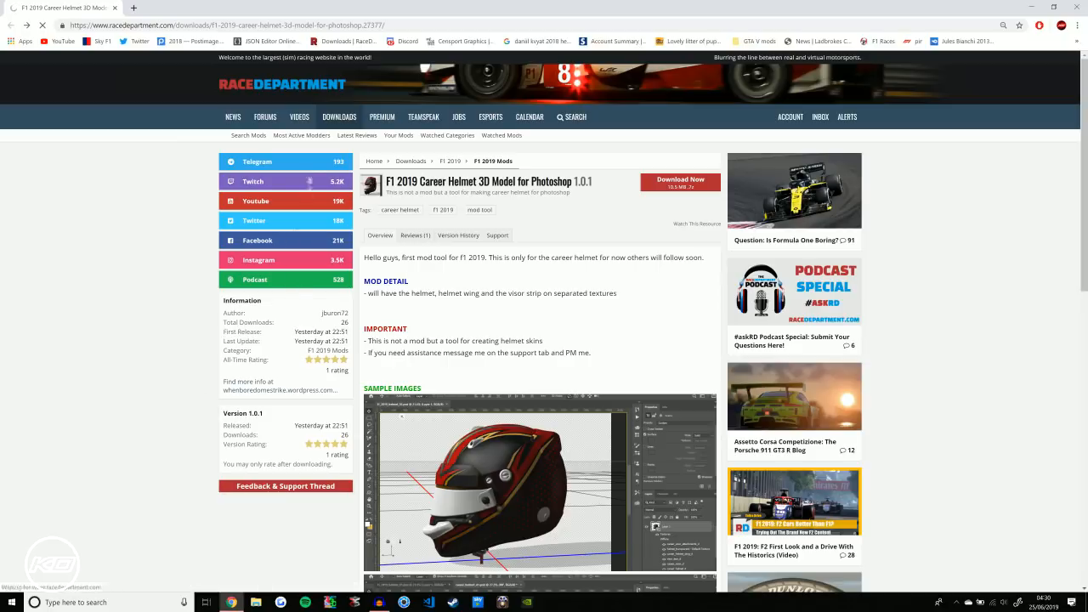
Find the Lewis Hamilton 2019 Monaco Helmet (Niki Lauda Tribute) among RaceDepartment's F1 2018 Helmets and download it
{"action": "left_click", "coordinate": [337, 122]}
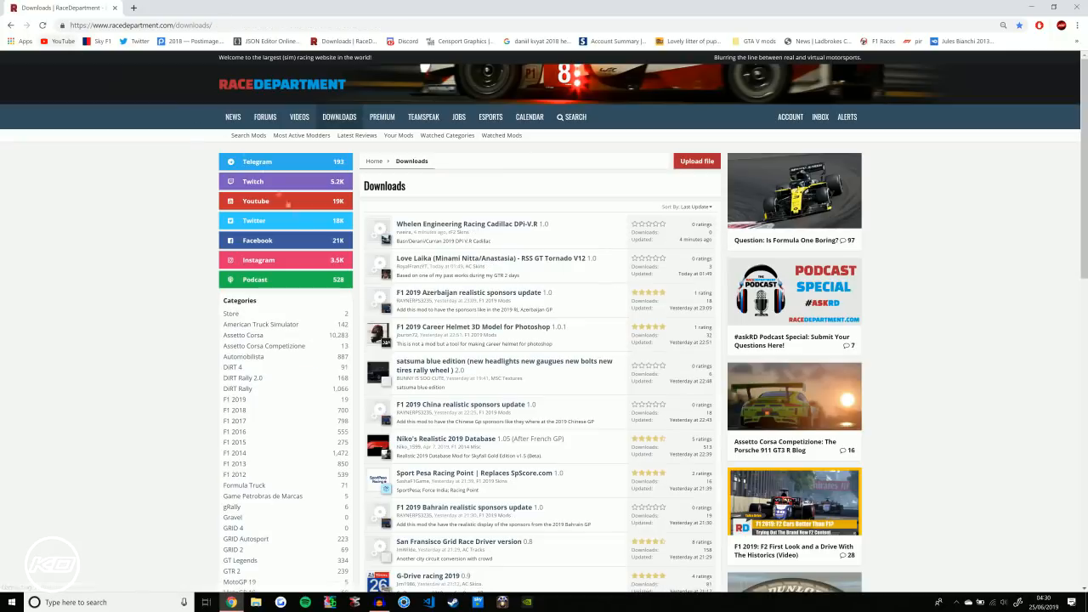
{"action": "left_click", "coordinate": [242, 412]}
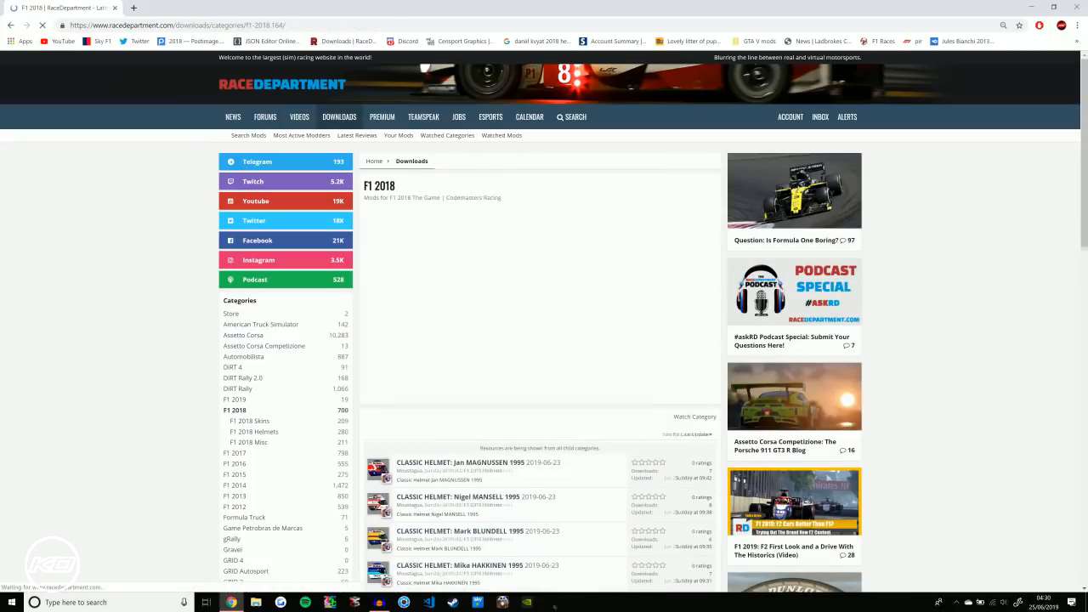
{"action": "left_click", "coordinate": [252, 432]}
{"action": "scroll", "coordinate": [465, 480], "scroll_direction": "down", "scroll_amount": 3}
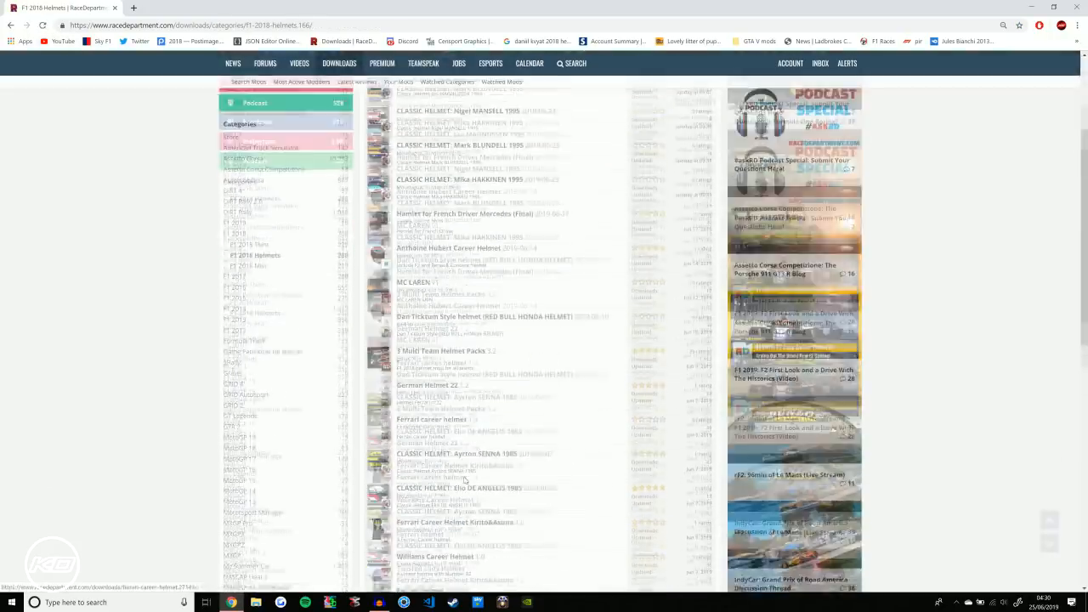
{"action": "scroll", "coordinate": [465, 481], "scroll_direction": "down", "scroll_amount": 10}
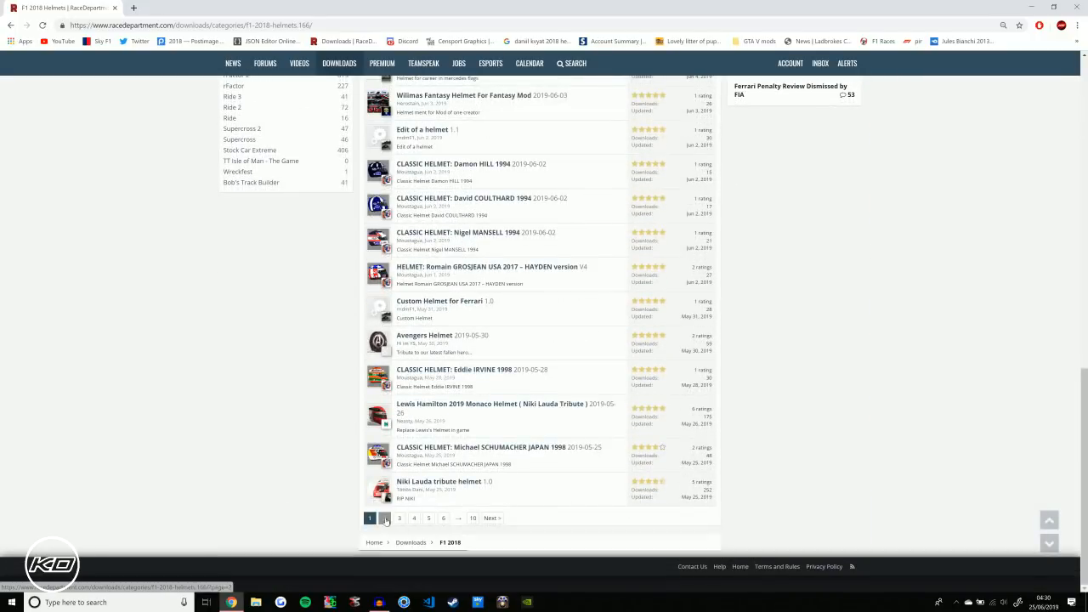
{"action": "left_click", "coordinate": [437, 405]}
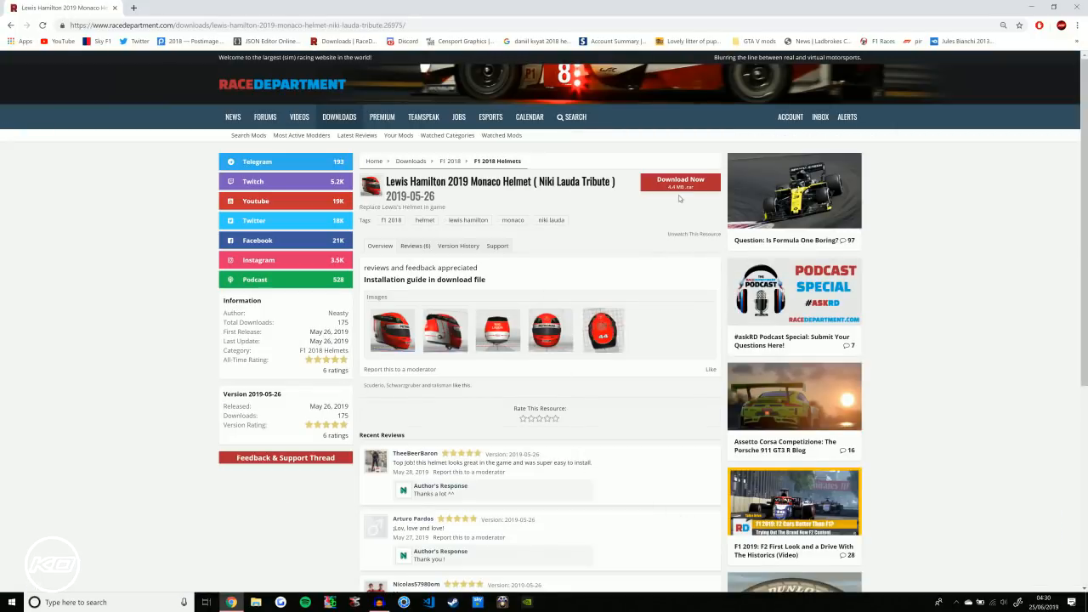
{"action": "left_click", "coordinate": [680, 184]}
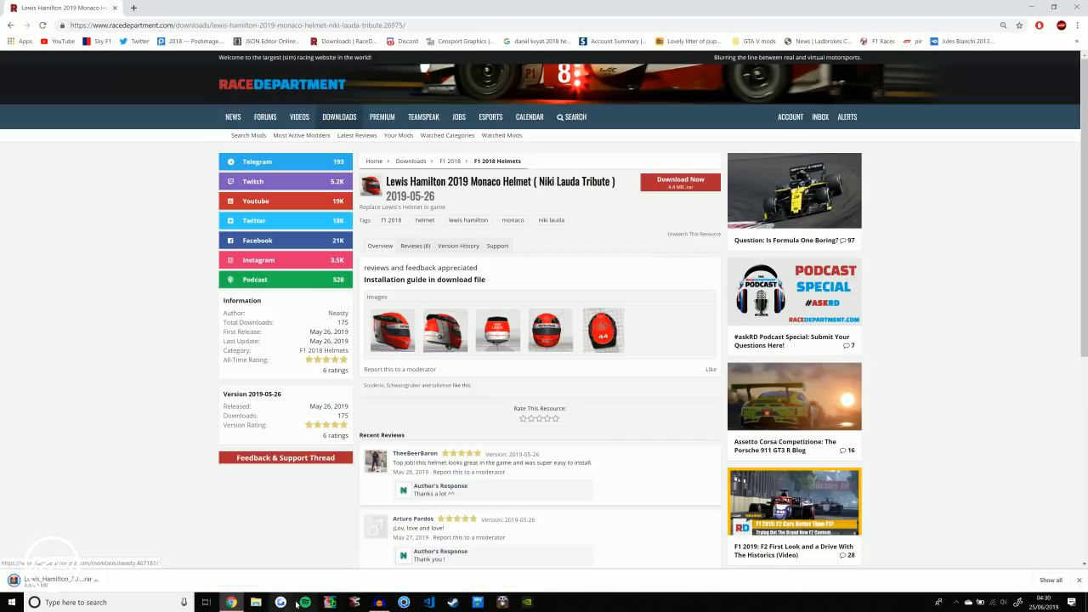
Open the downloaded Lewis Hamilton helmet archive and extract lewis_hamilton_helmet_d.dds to the desktop
{"action": "left_click", "coordinate": [55, 580]}
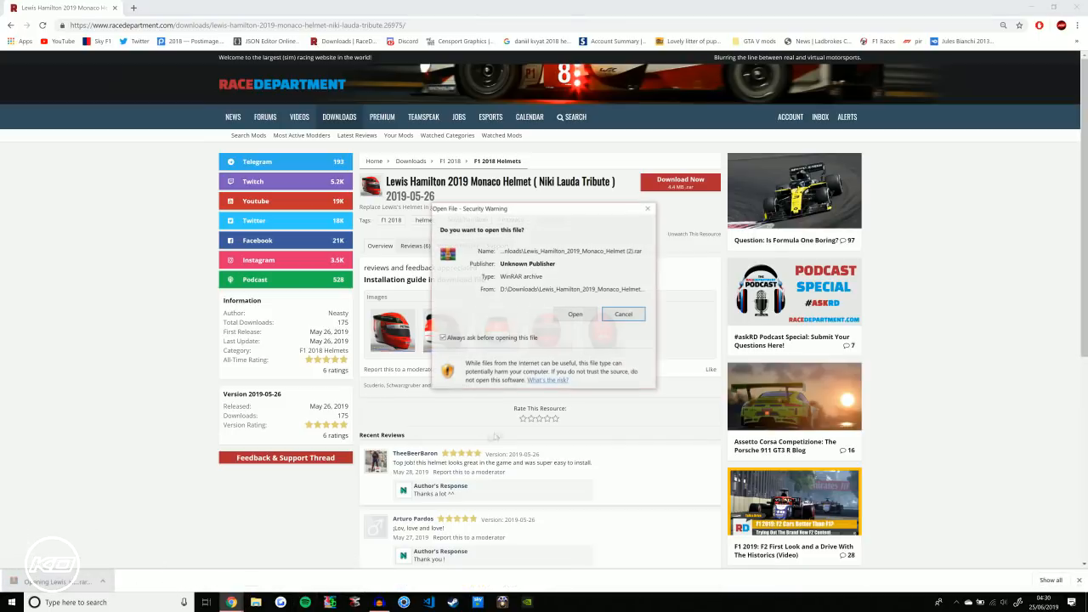
{"action": "left_click", "coordinate": [574, 314]}
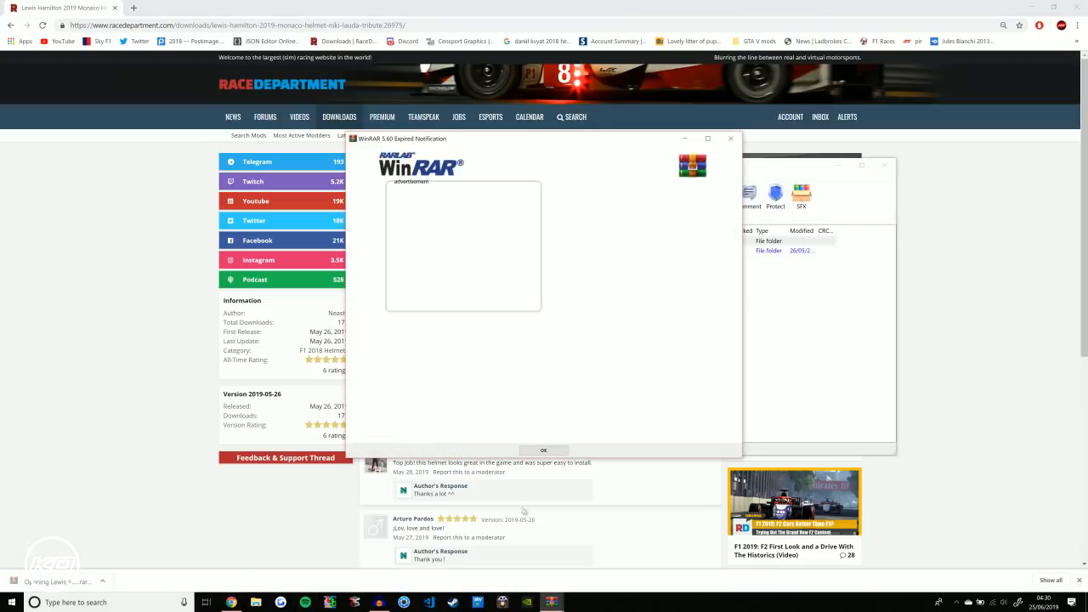
{"action": "left_click", "coordinate": [543, 449]}
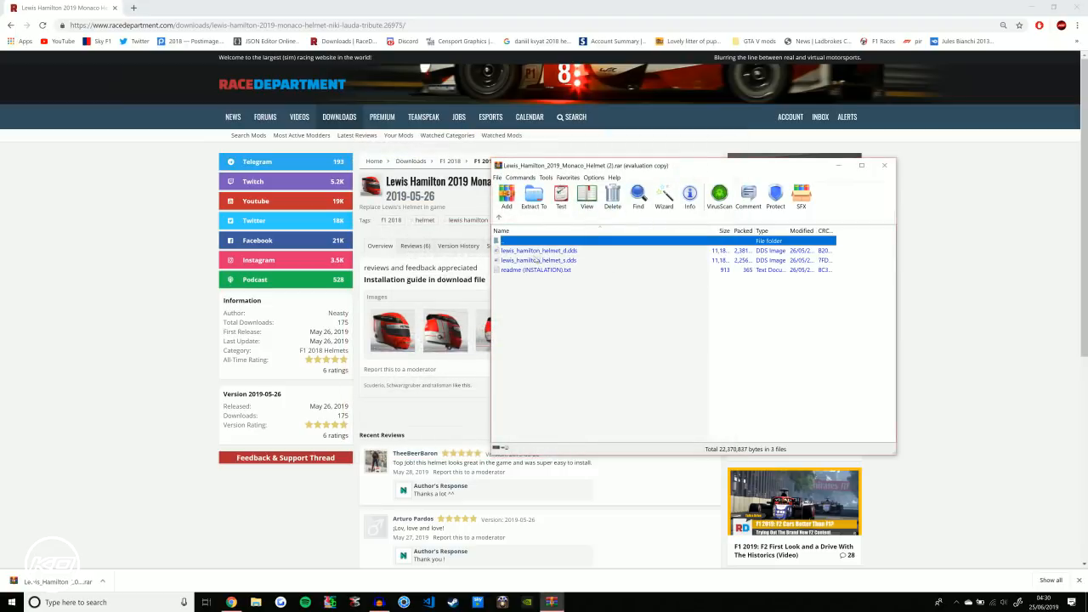
{"action": "left_click", "coordinate": [534, 252]}
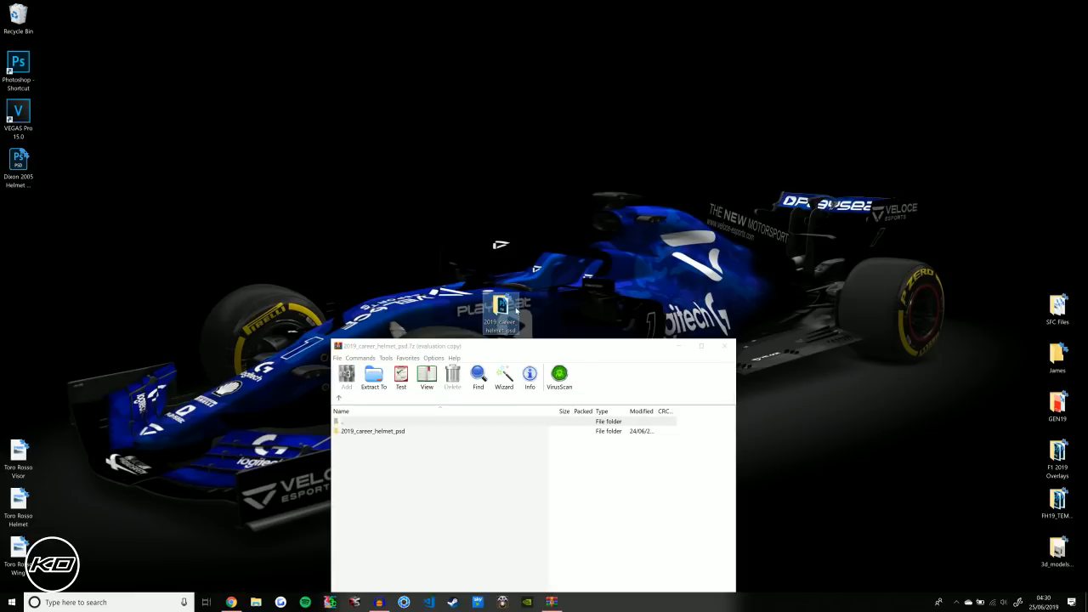
Extract f1_2019_helmet_01.psd from the 2019_career_helmet_psd archive folder to the desktop and close the archive
{"action": "left_click_drag", "start_coordinate": [498, 309], "coordinate": [520, 335]}
{"action": "left_click_drag", "start_coordinate": [880, 594], "coordinate": [486, 58]}
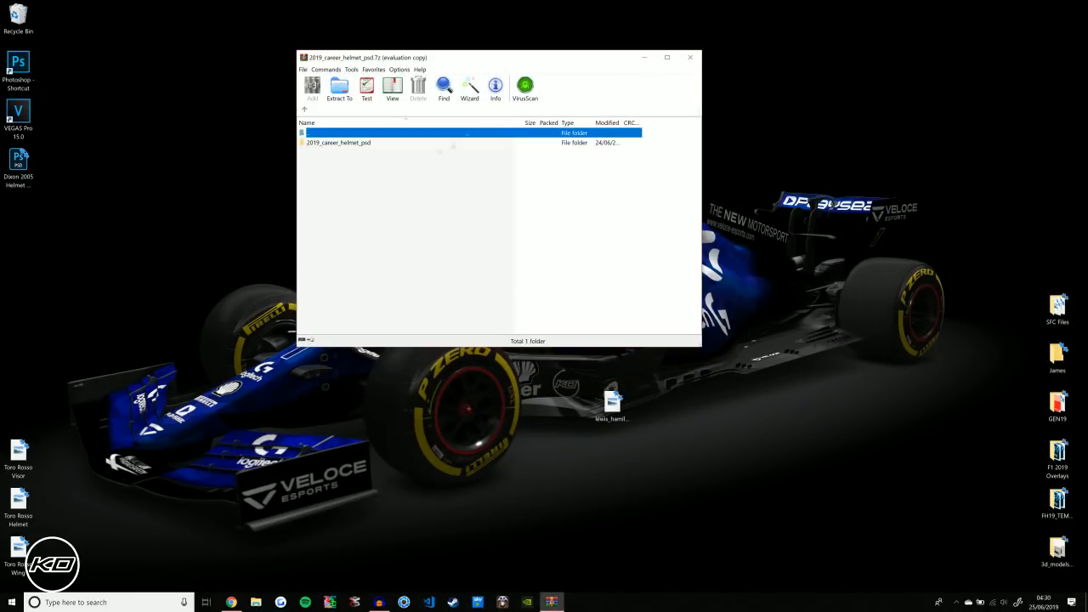
{"action": "double_click", "coordinate": [343, 145]}
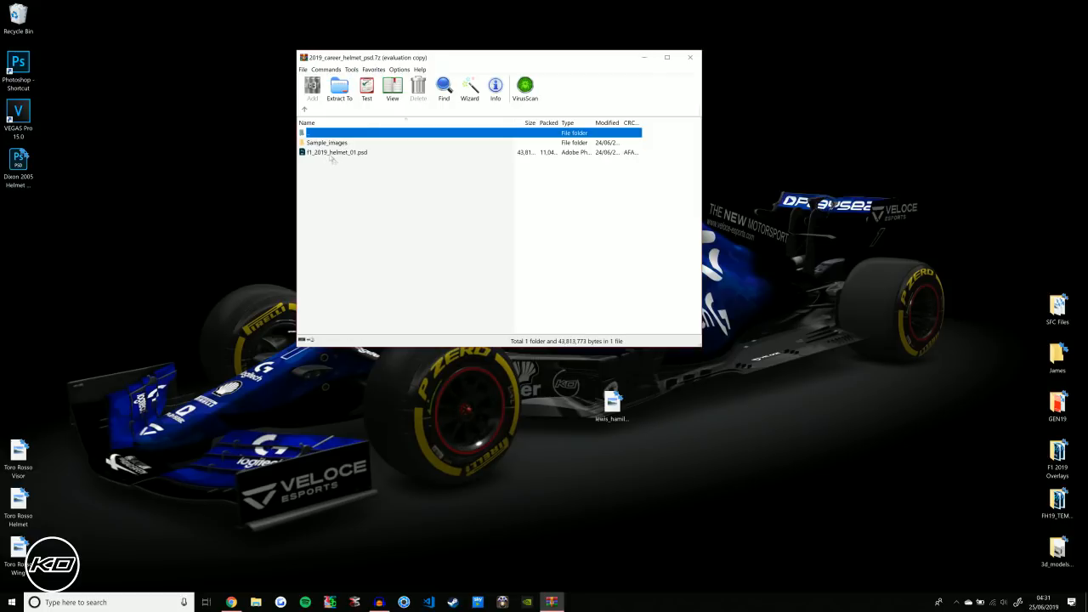
{"action": "left_click", "coordinate": [334, 153]}
{"action": "left_click_drag", "start_coordinate": [352, 152], "coordinate": [762, 304]}
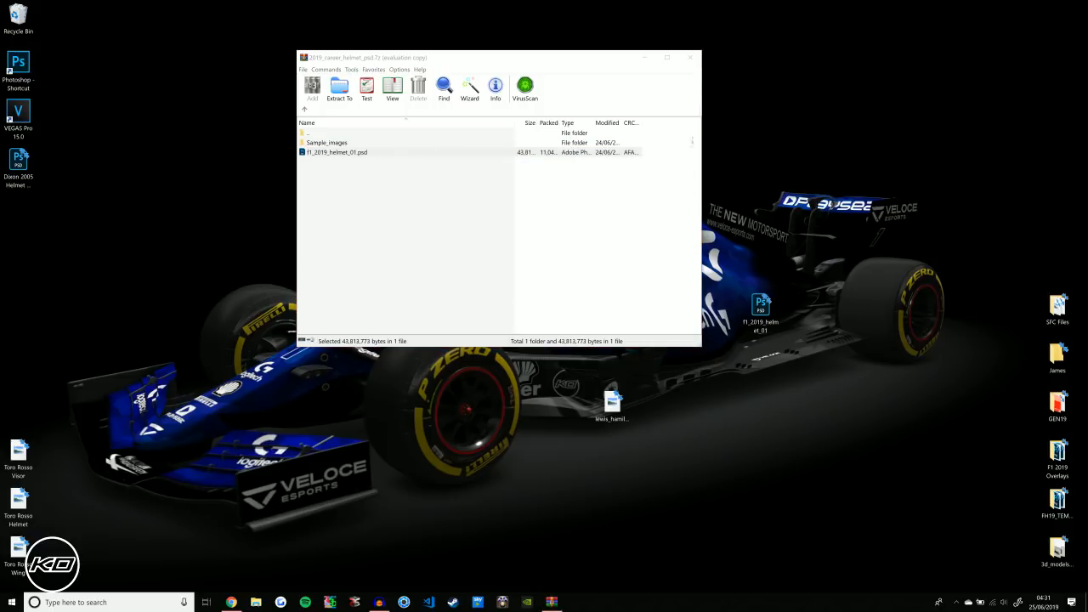
{"action": "left_click", "coordinate": [689, 57]}
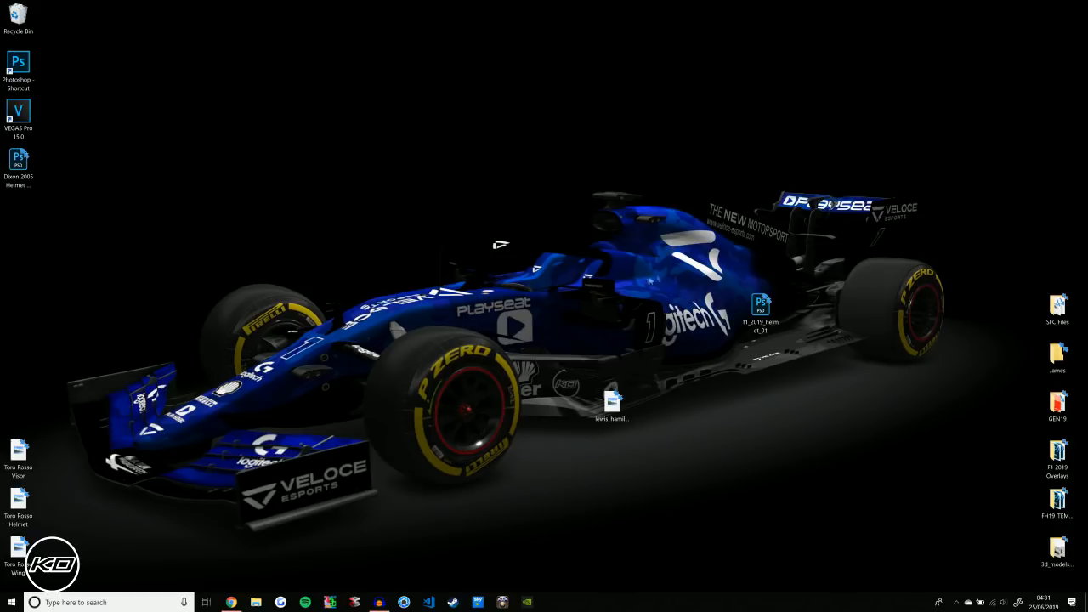
Switch to Photoshop and open f1_2019_helmet_01.psd from the desktop
{"action": "double_click", "coordinate": [609, 393]}
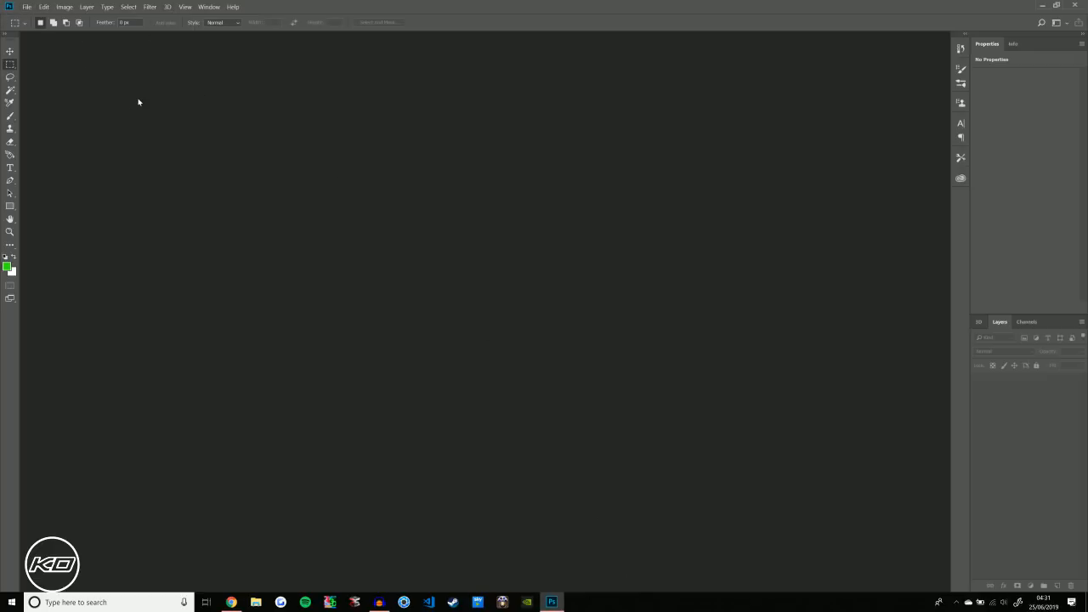
{"action": "left_click", "coordinate": [26, 7]}
{"action": "left_click", "coordinate": [38, 25]}
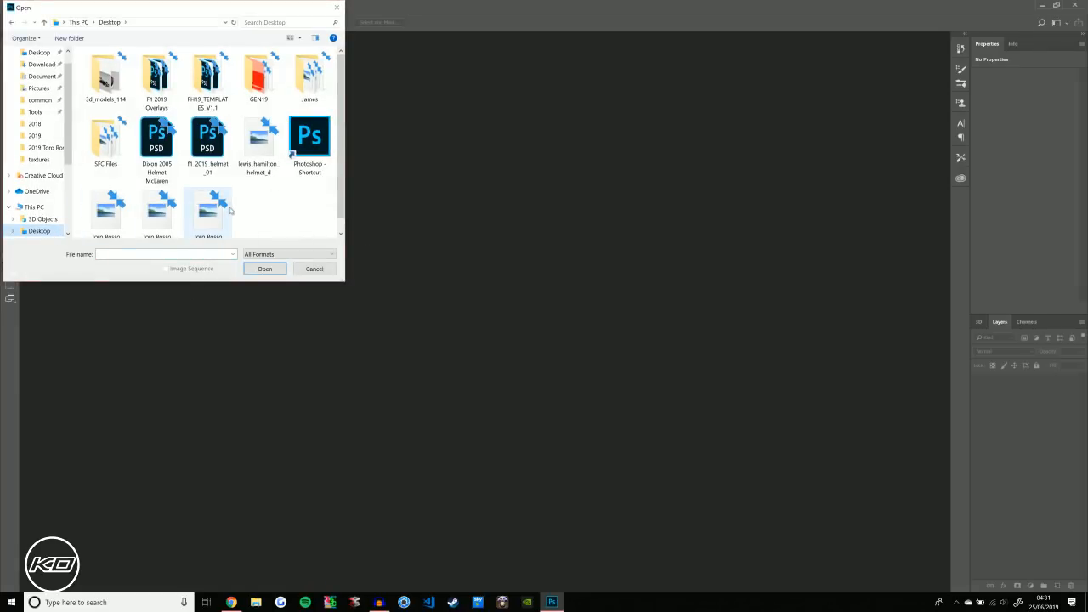
{"action": "double_click", "coordinate": [206, 158]}
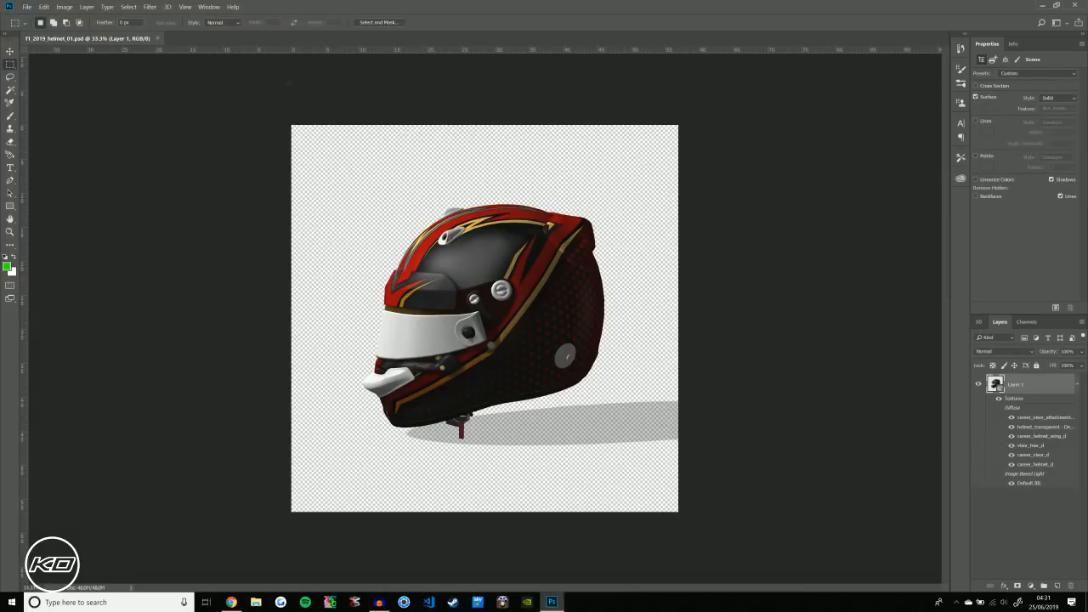
Examine the 3D helmet by toggling its visor attachment, career_helmet_wing_d and career_helmet_d textures off and on
{"action": "left_click", "coordinate": [9, 51]}
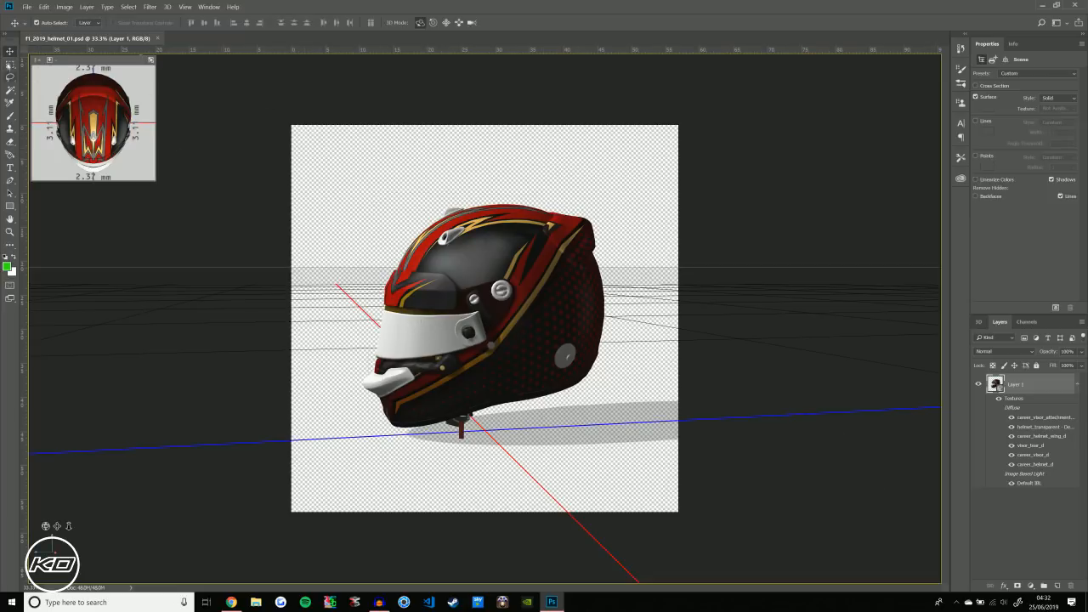
{"action": "left_click_drag", "start_coordinate": [497, 192], "coordinate": [514, 172]}
{"action": "left_click_drag", "start_coordinate": [595, 192], "coordinate": [451, 198]}
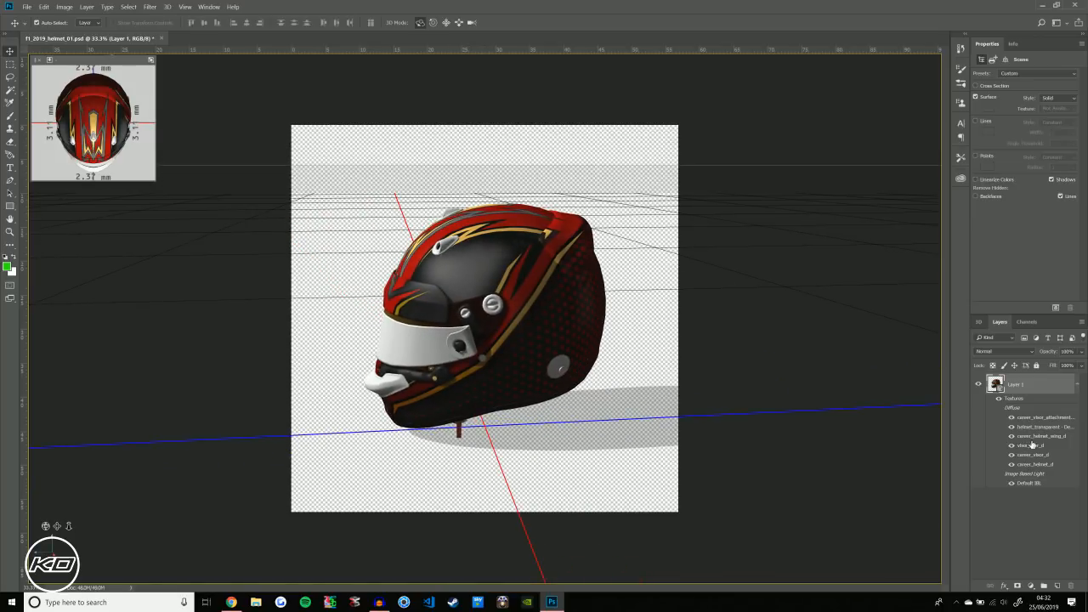
{"action": "left_click", "coordinate": [1011, 418]}
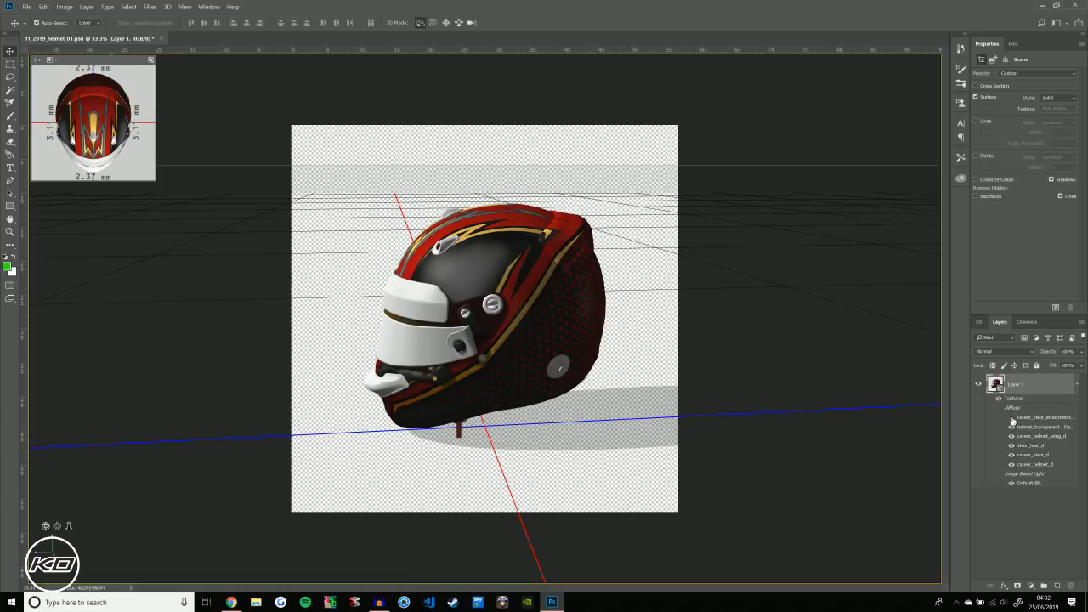
{"action": "left_click", "coordinate": [1012, 419]}
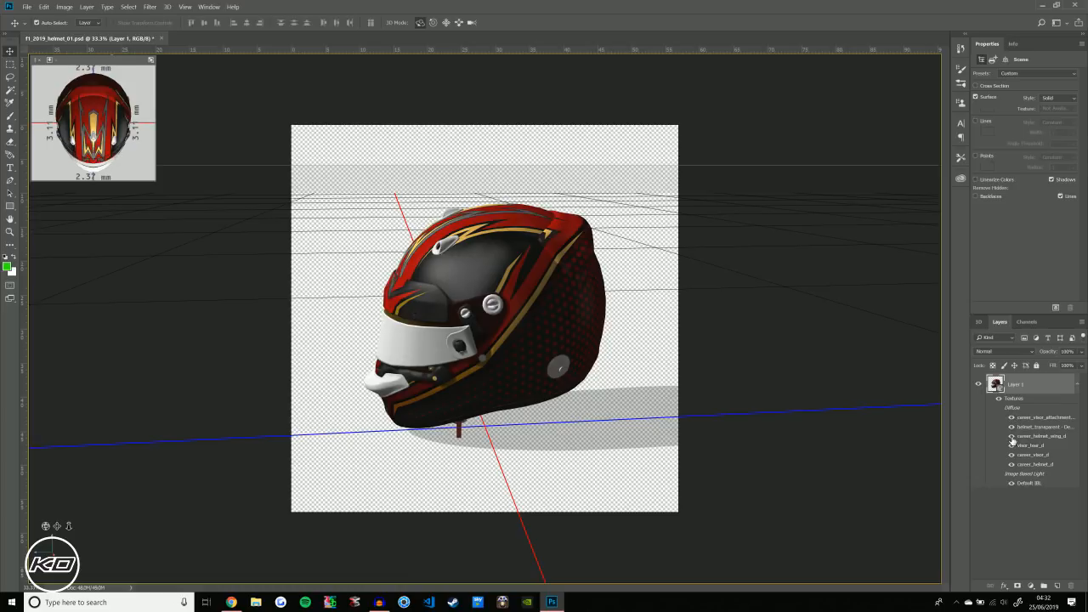
{"action": "left_click", "coordinate": [1011, 436]}
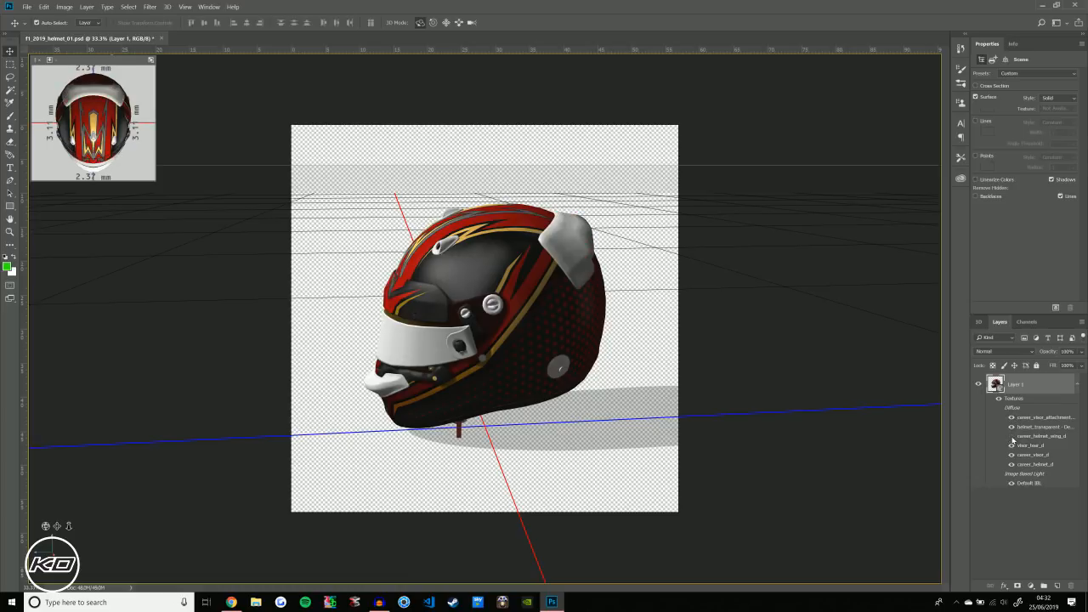
{"action": "left_click", "coordinate": [1010, 465]}
{"action": "left_click", "coordinate": [1011, 464]}
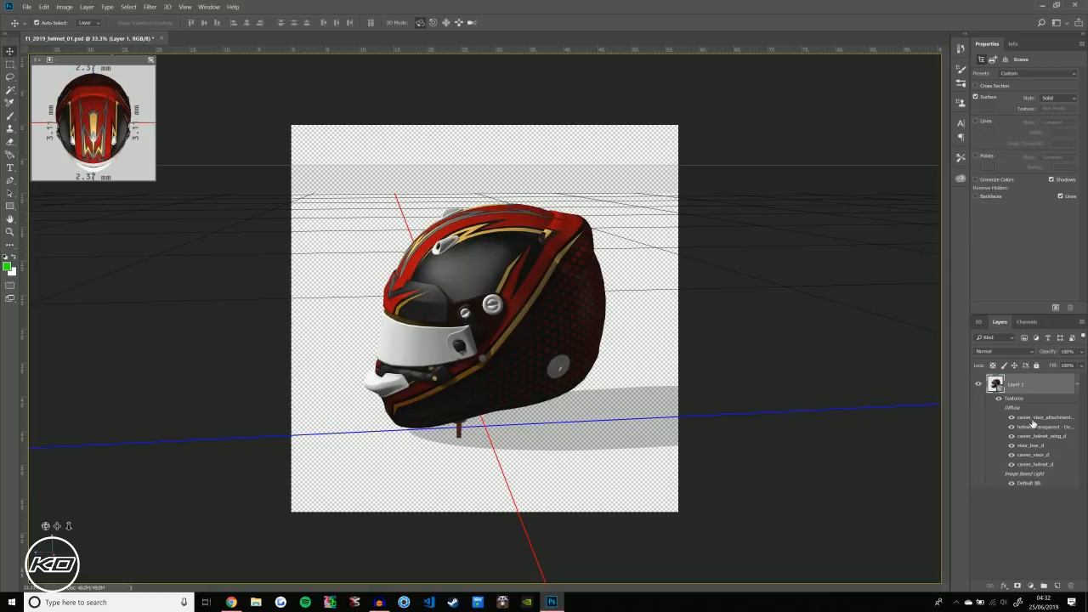
Open the model's career_helmet_d texture for editing, and open lewis_hamilton_helmet_d from the desktop as a separate document
{"action": "double_click", "coordinate": [1035, 466]}
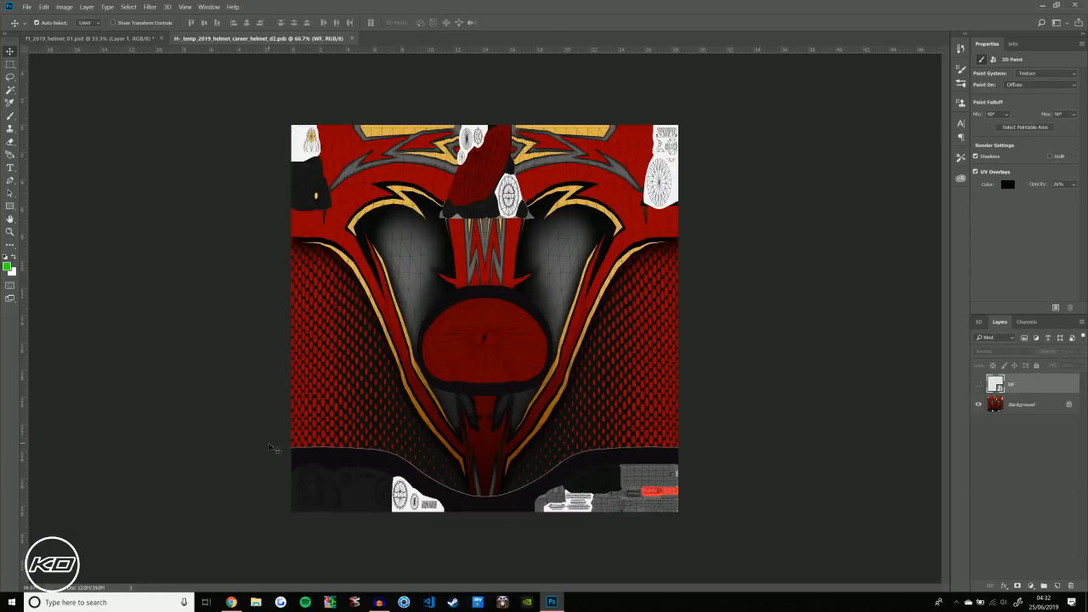
{"action": "left_click", "coordinate": [28, 7]}
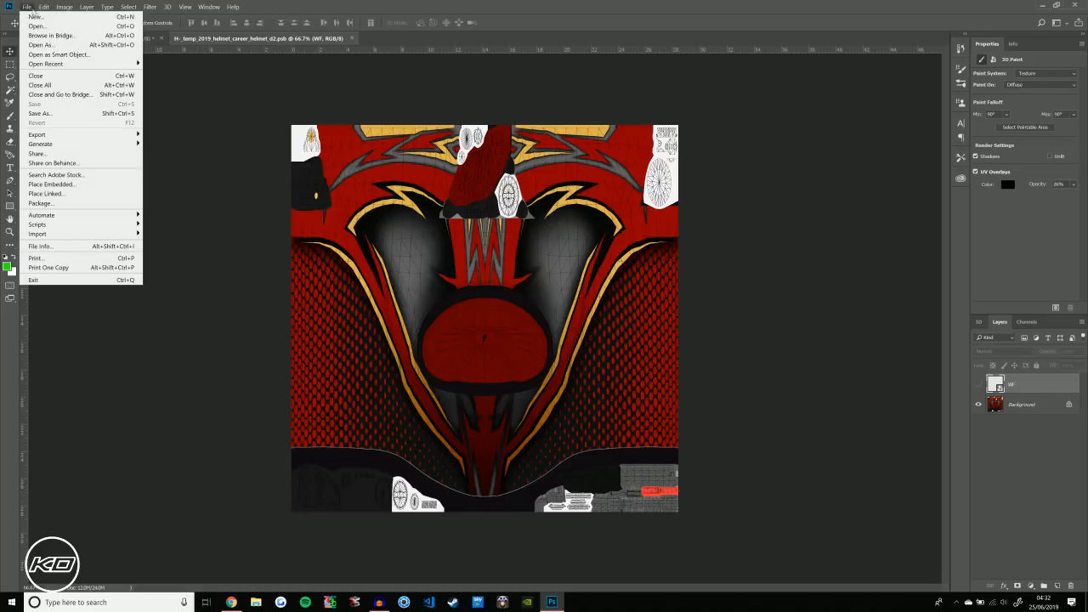
{"action": "key", "text": "Escape"}
{"action": "key", "text": "ctrl+o"}
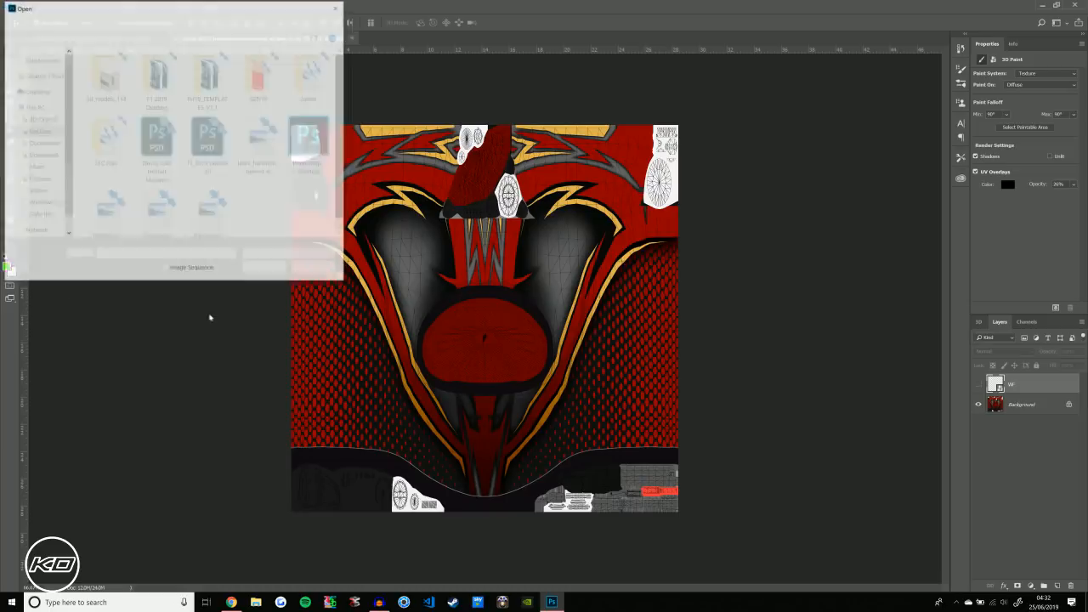
{"action": "double_click", "coordinate": [259, 130]}
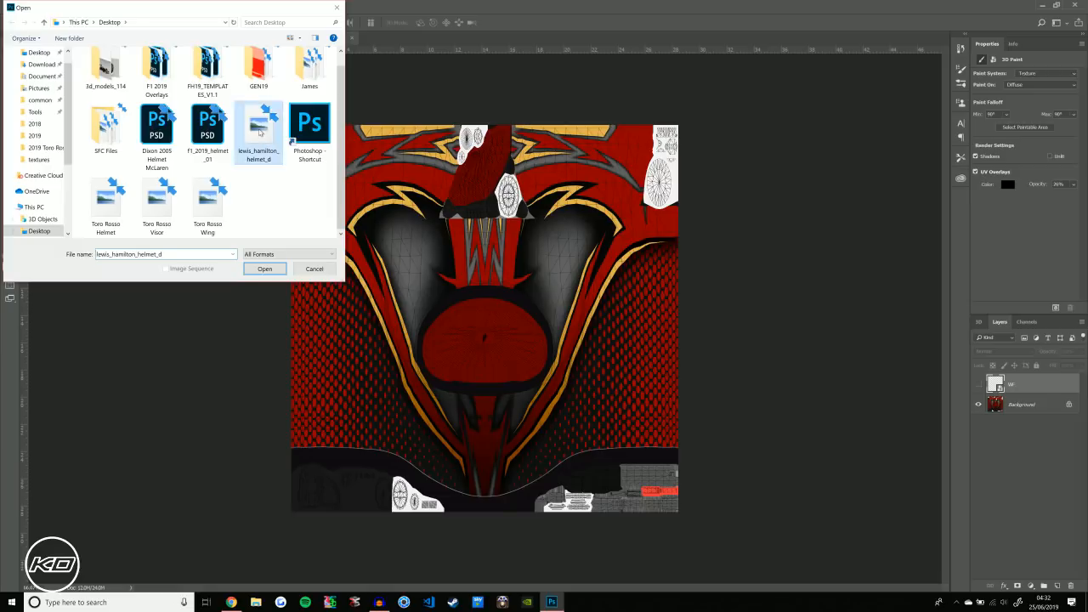
{"action": "left_click", "coordinate": [536, 246]}
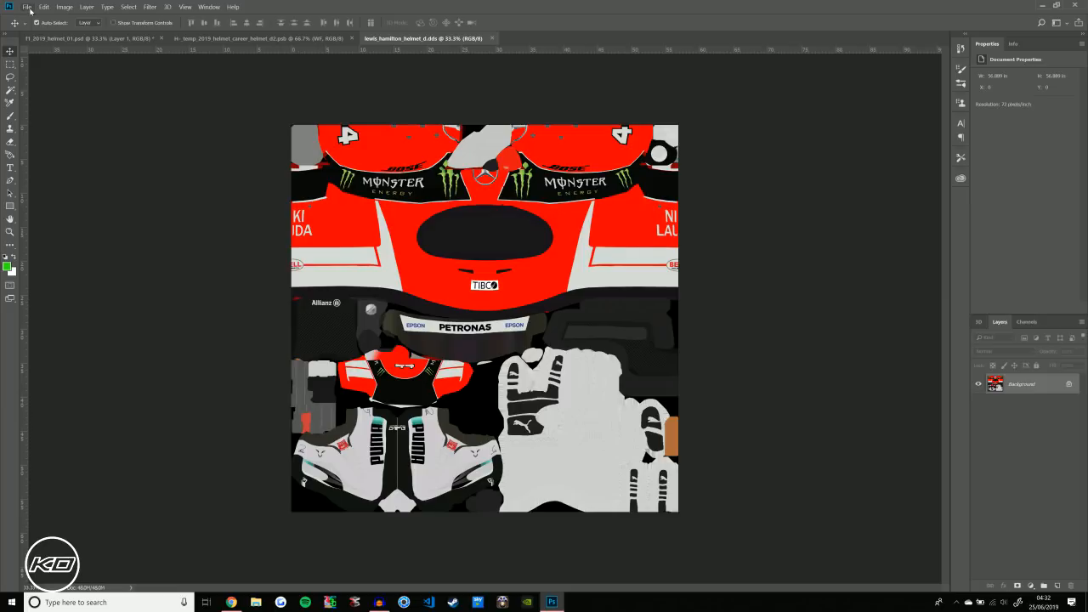
Open James Baldwin helmet.dds as the source texture document
{"action": "left_click", "coordinate": [27, 7]}
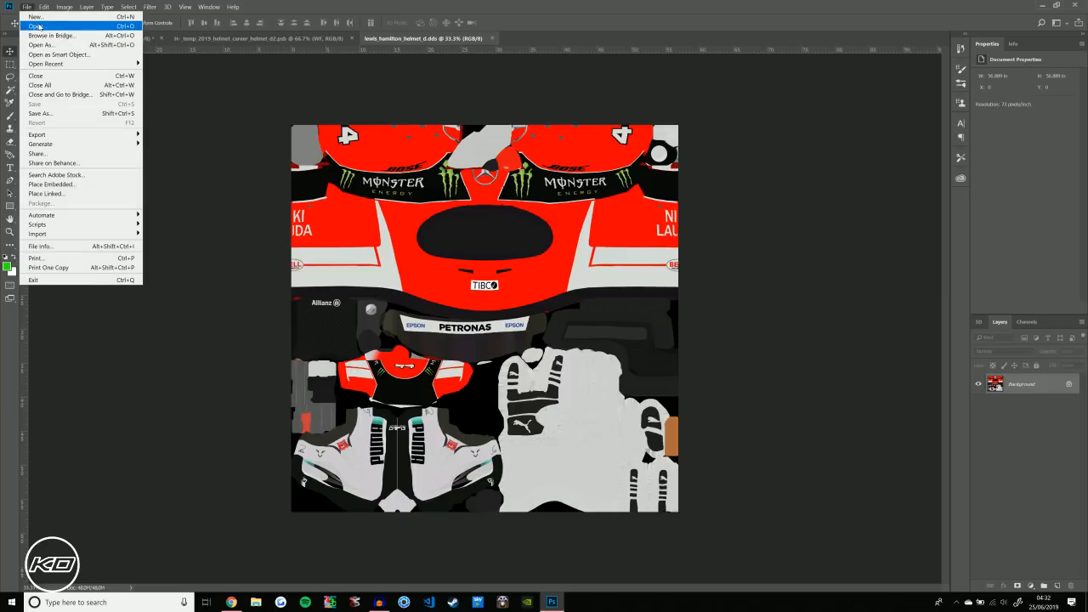
{"action": "left_click", "coordinate": [38, 26]}
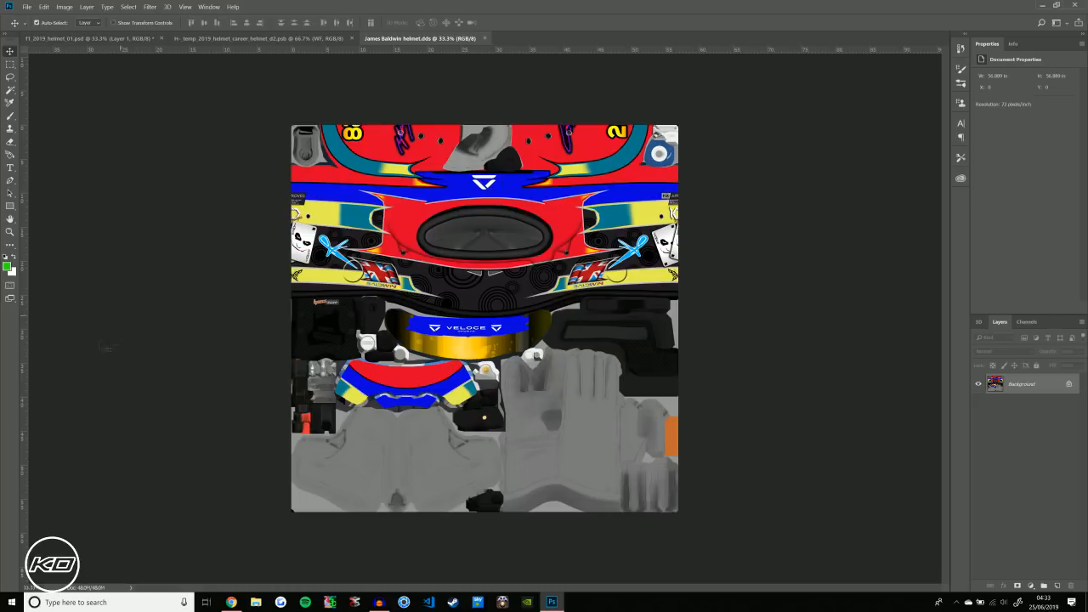
{"action": "left_click", "coordinate": [10, 182]}
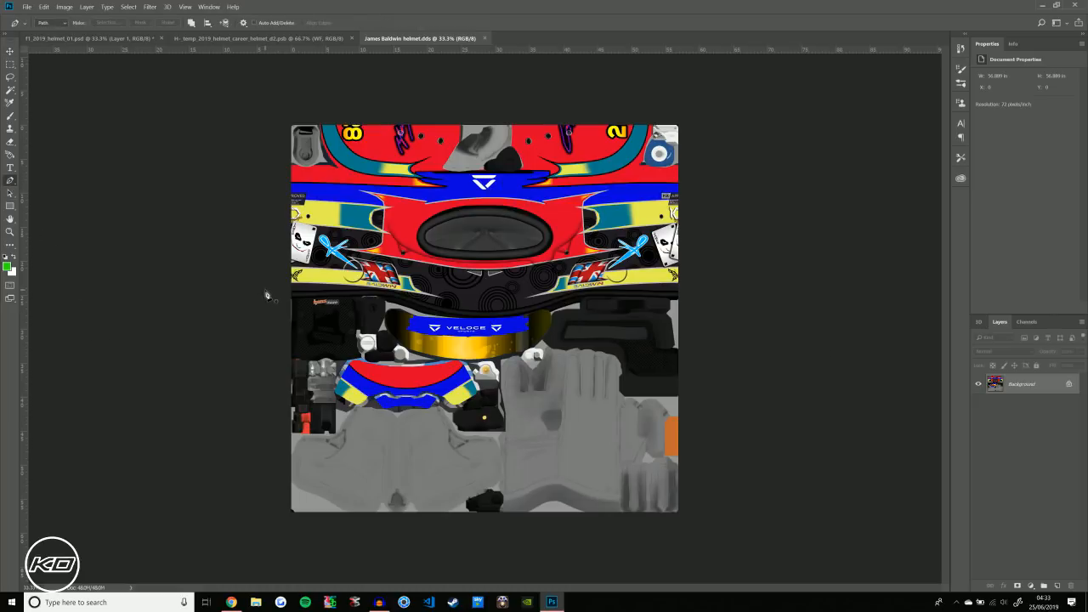
{"action": "left_click", "coordinate": [10, 52]}
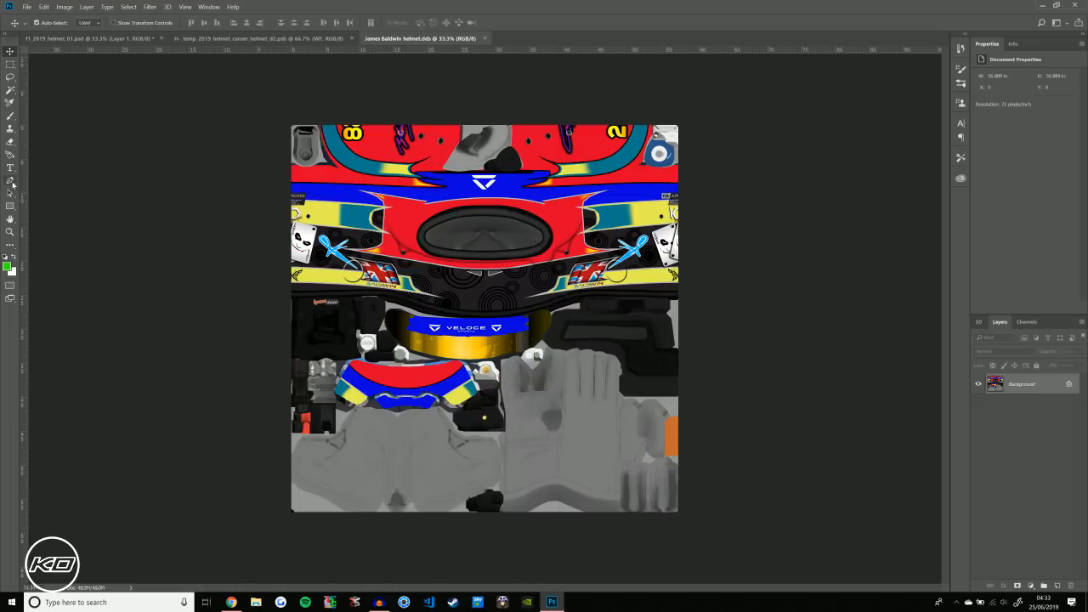
Trace a closed Pen path around the helmet shell artwork, following its curved black lower edge and enclosing everything above it
{"action": "left_click", "coordinate": [11, 181]}
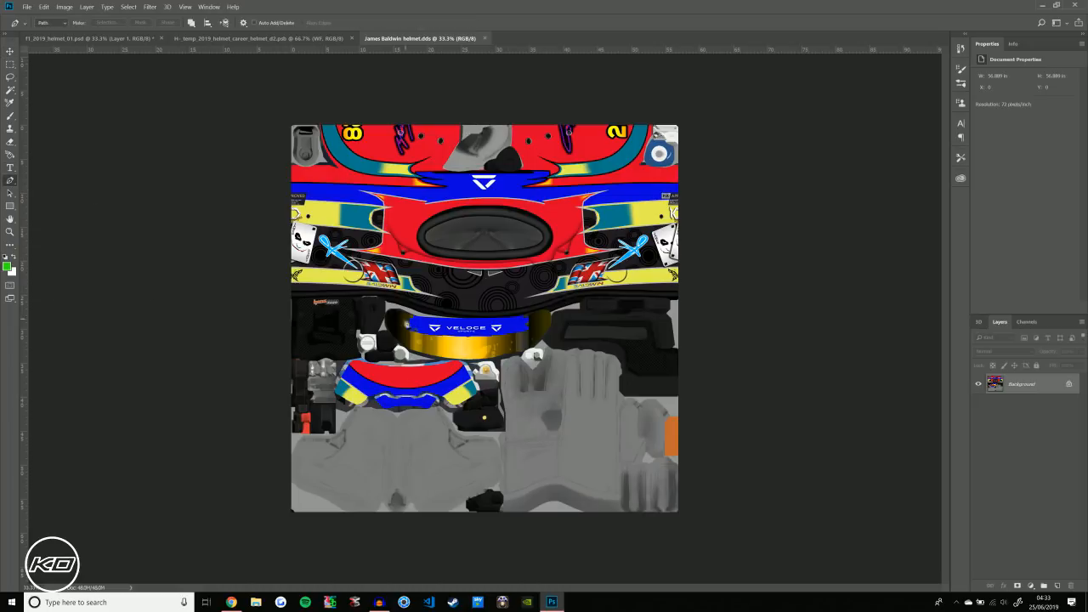
{"action": "key", "text": "ctrl+plus"}
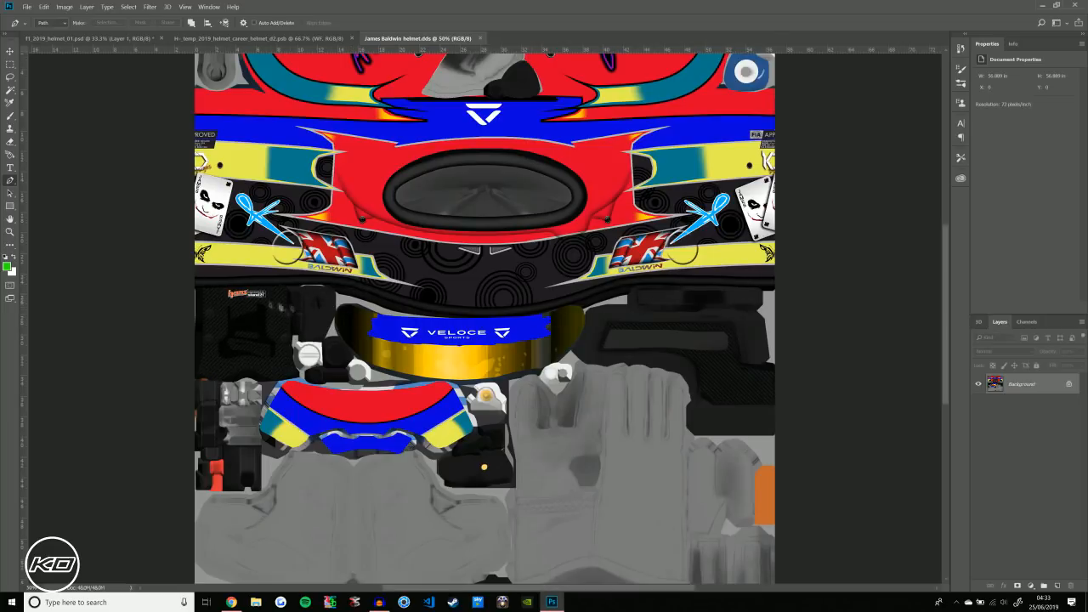
{"action": "left_click", "coordinate": [196, 290]}
{"action": "left_click", "coordinate": [283, 286]}
{"action": "left_click", "coordinate": [317, 284]}
{"action": "left_click", "coordinate": [339, 286]}
{"action": "left_click", "coordinate": [362, 292]}
{"action": "left_click", "coordinate": [383, 298]}
{"action": "left_click", "coordinate": [403, 305]}
{"action": "left_click", "coordinate": [430, 312]}
{"action": "left_click", "coordinate": [463, 317]}
{"action": "left_click", "coordinate": [508, 319]}
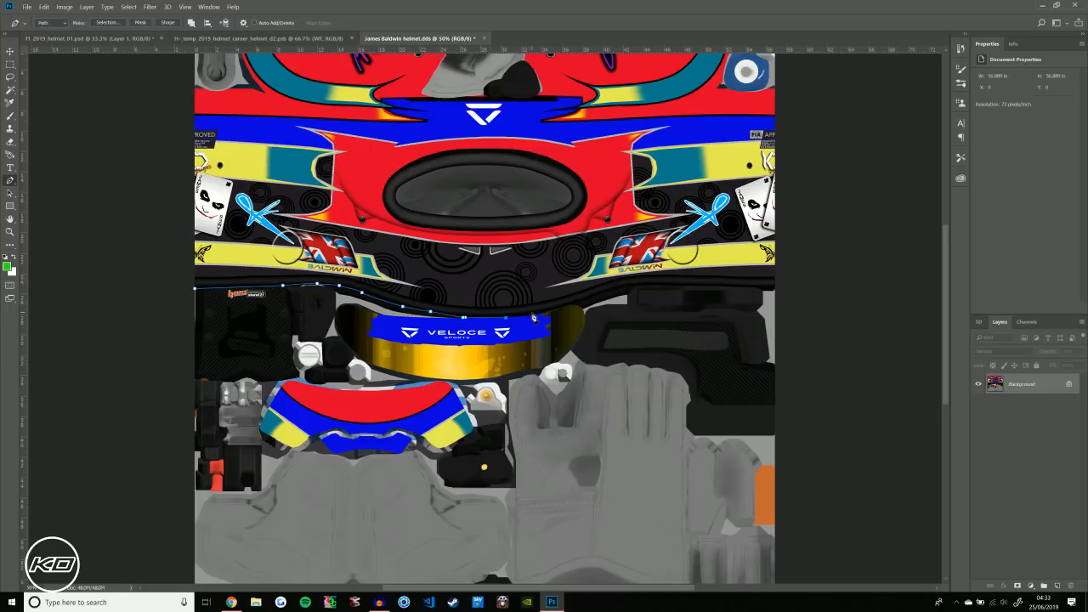
{"action": "left_click", "coordinate": [537, 316]}
{"action": "left_click", "coordinate": [599, 293]}
{"action": "left_click", "coordinate": [629, 287]}
{"action": "left_click", "coordinate": [660, 286]}
{"action": "left_click", "coordinate": [746, 288]}
{"action": "scroll", "coordinate": [781, 292], "scroll_direction": "up", "scroll_amount": 3}
{"action": "left_click", "coordinate": [787, 92]}
{"action": "left_click", "coordinate": [183, 87]}
{"action": "left_click", "coordinate": [174, 350]}
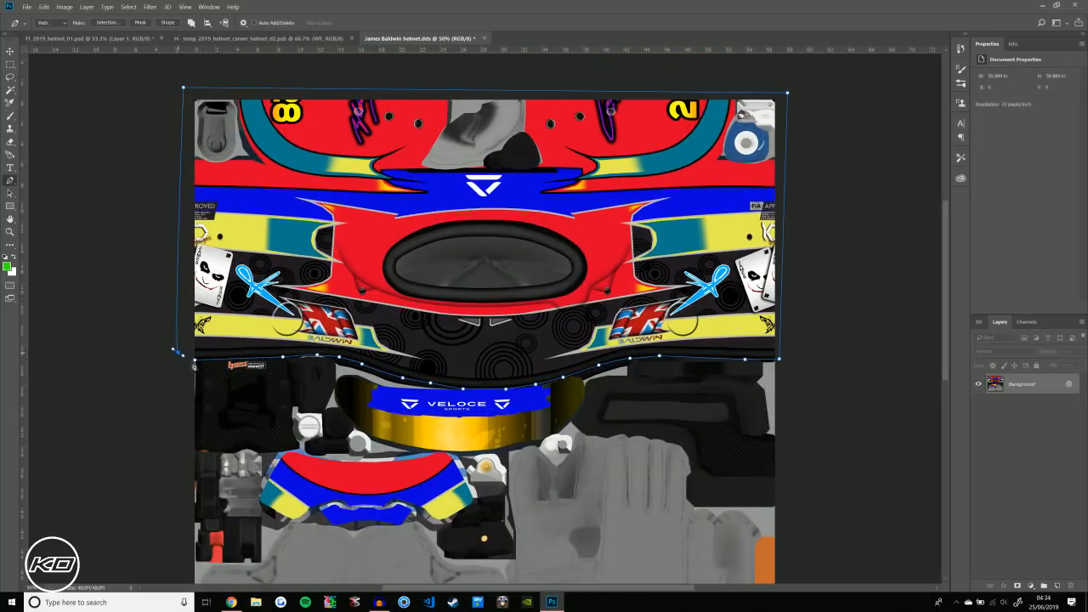
{"action": "left_click", "coordinate": [196, 361]}
Convert the shell path to a new selection with 0-pixel feather and cut the selected artwork to its own layer
{"action": "right_click", "coordinate": [342, 239]}
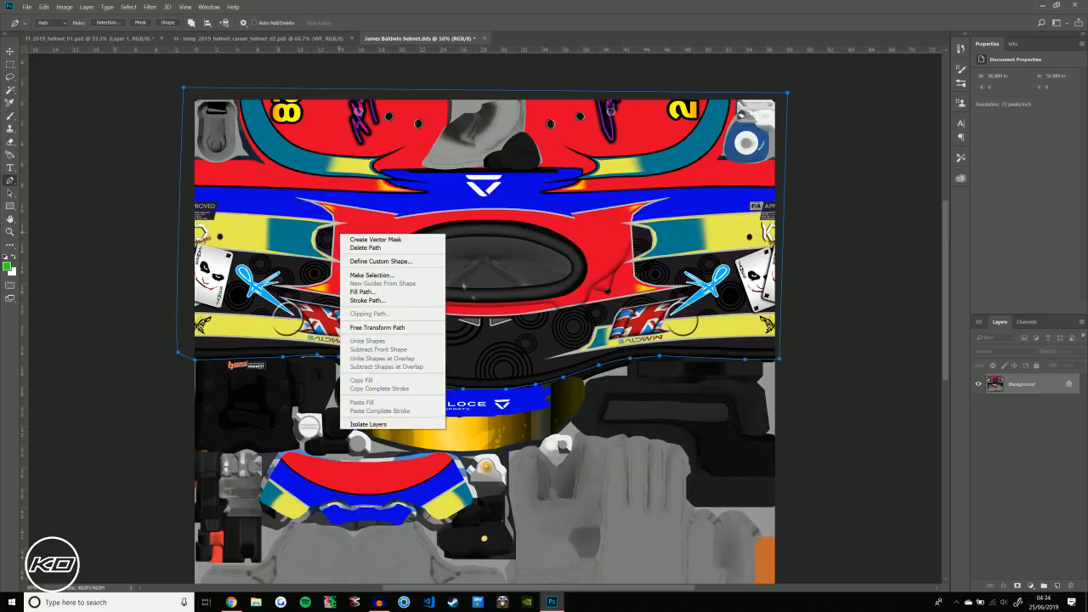
{"action": "left_click", "coordinate": [361, 273]}
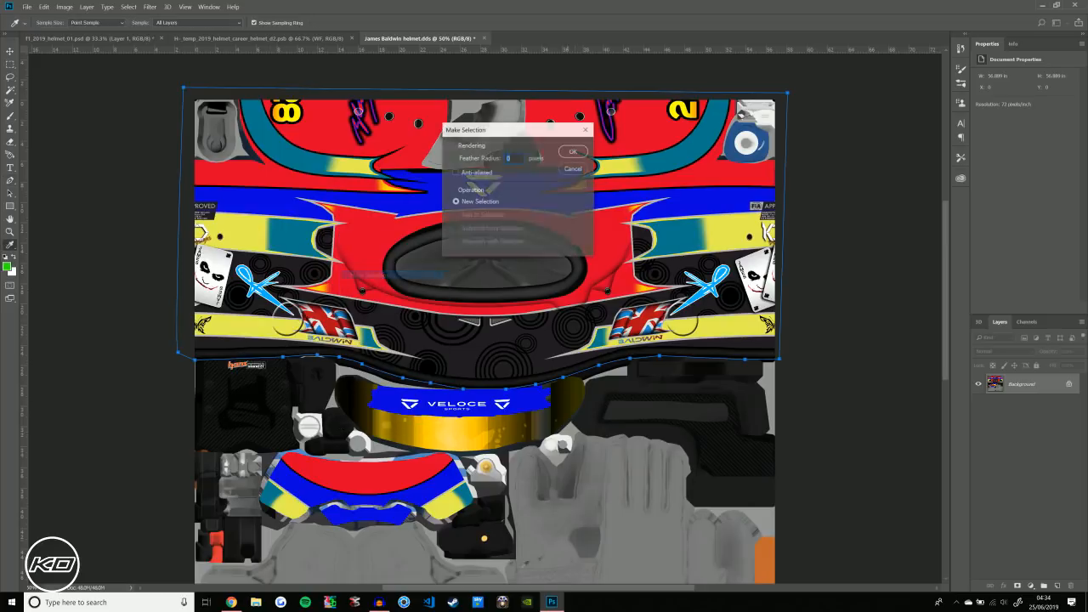
{"action": "left_click", "coordinate": [573, 152]}
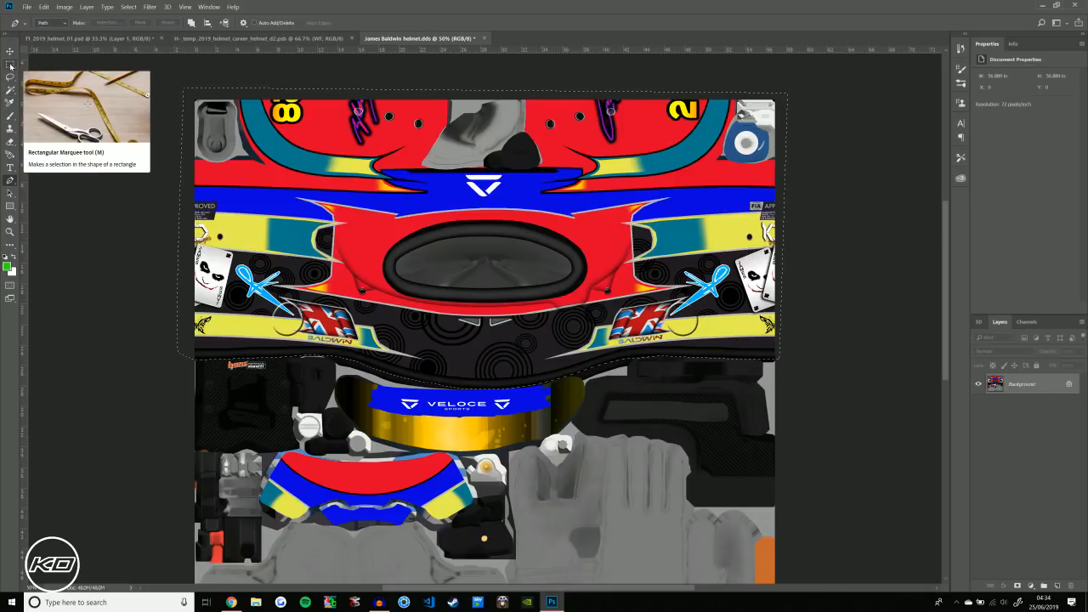
{"action": "left_click", "coordinate": [10, 66]}
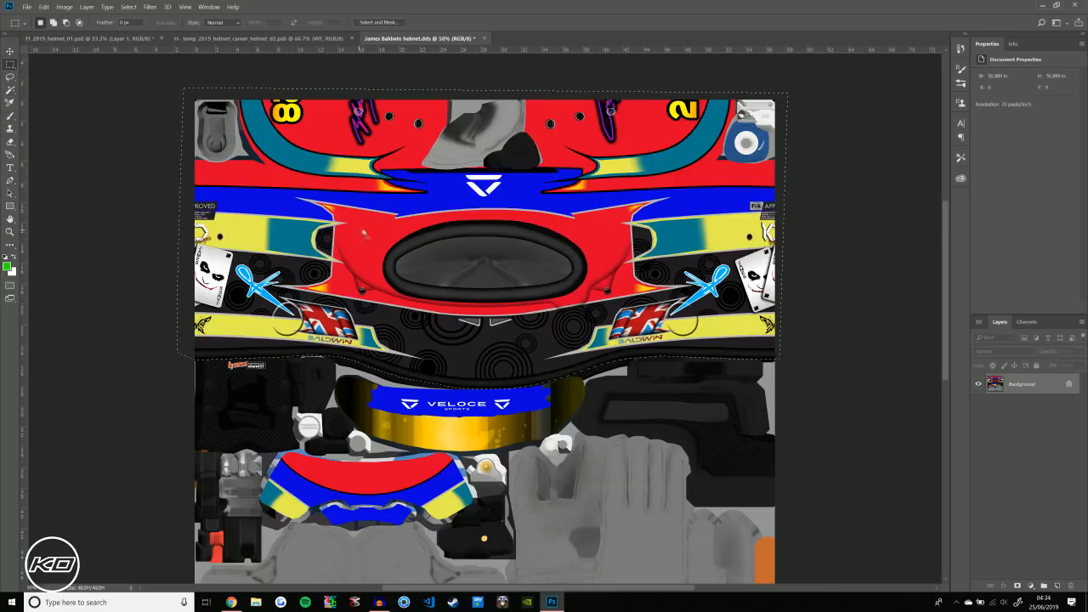
{"action": "right_click", "coordinate": [360, 231]}
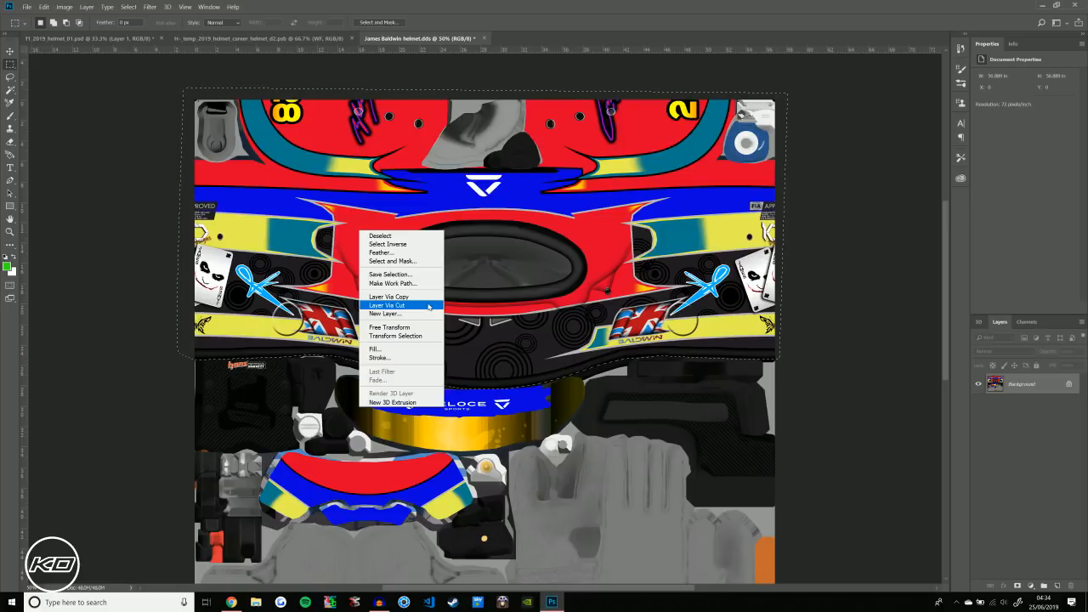
{"action": "left_click", "coordinate": [430, 306]}
Hide the Background layer and copy the cut shell layer into the career helmet texture document
{"action": "left_click", "coordinate": [11, 51]}
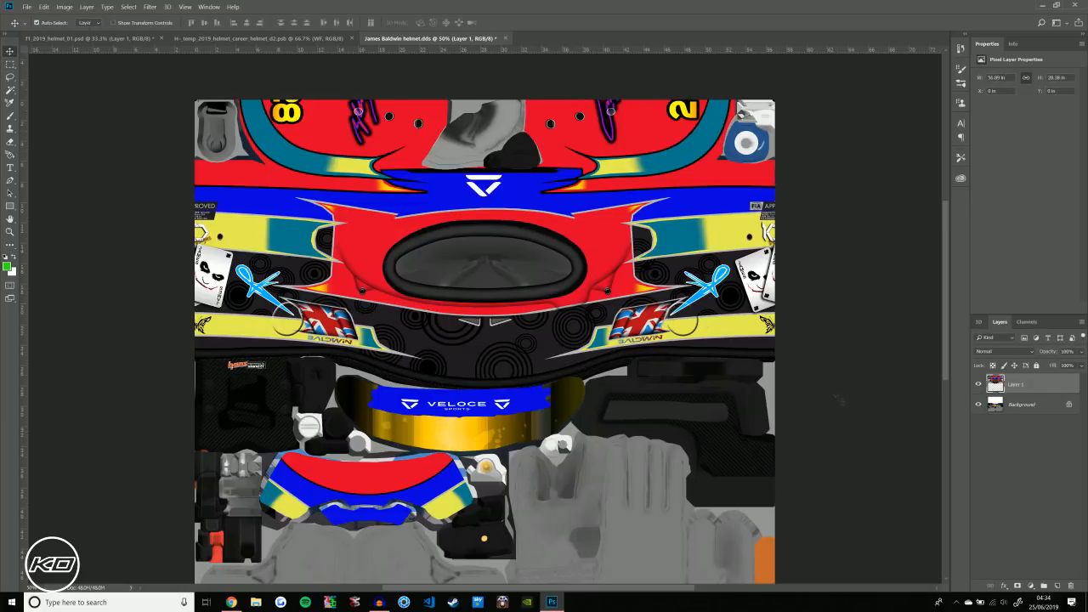
{"action": "left_click", "coordinate": [978, 404]}
{"action": "left_click", "coordinate": [979, 405]}
{"action": "left_click", "coordinate": [979, 404]}
{"action": "left_click_drag", "start_coordinate": [548, 231], "coordinate": [527, 294]}
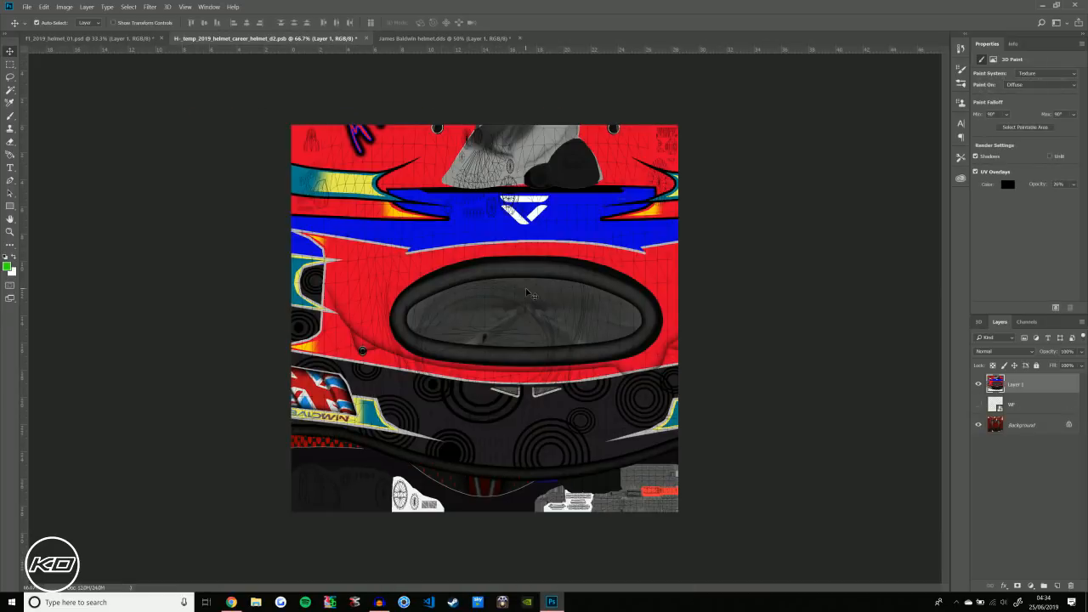
Free-transform the pasted shell artwork, scaling it down from both sides so it fits the square career helmet canvas
{"action": "key", "text": "ctrl+minus"}
{"action": "key", "text": "ctrl+minus"}
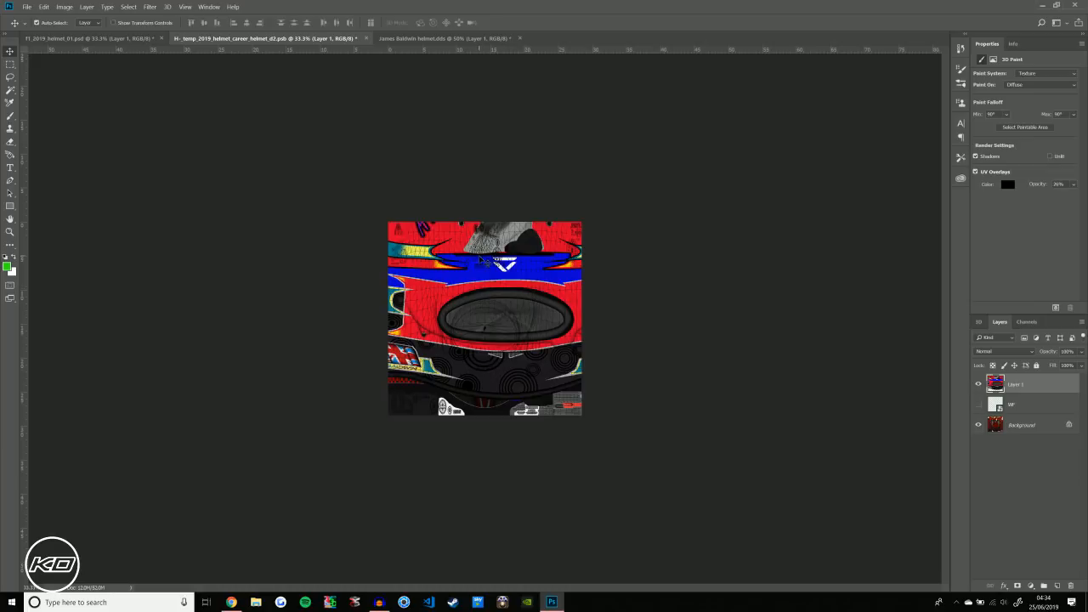
{"action": "key", "text": "ctrl+t"}
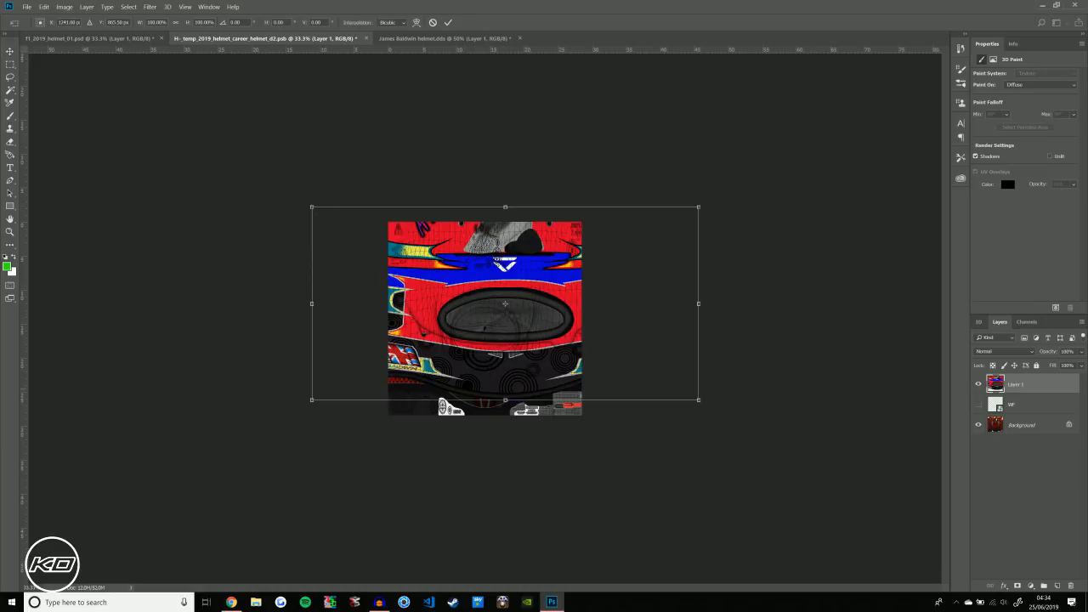
{"action": "left_click_drag", "start_coordinate": [312, 206], "coordinate": [388, 226]}
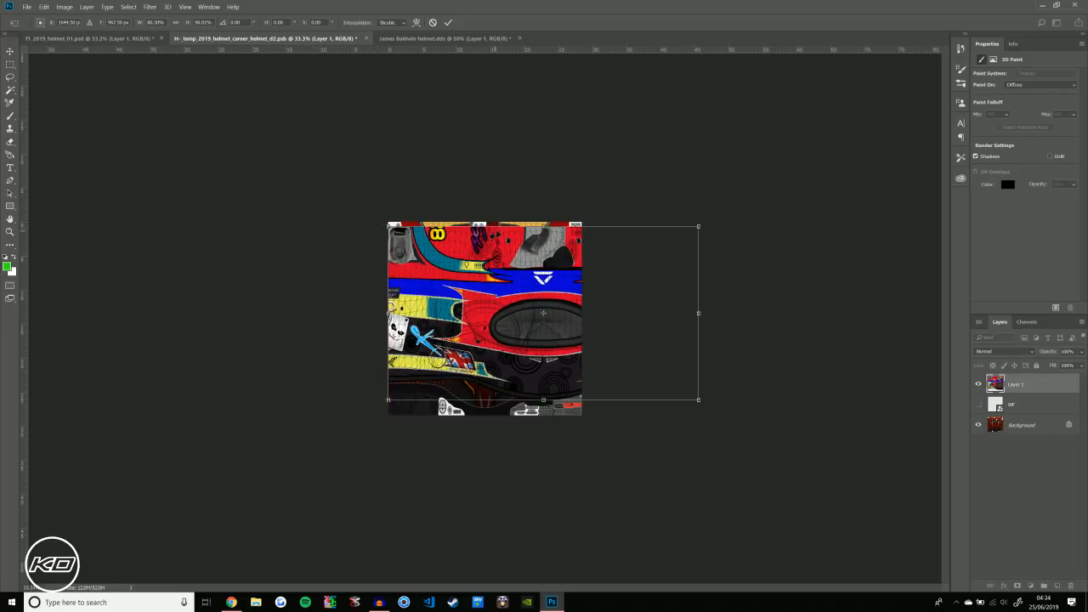
{"action": "left_click_drag", "start_coordinate": [698, 400], "coordinate": [586, 413]}
{"action": "key", "text": "Return"}
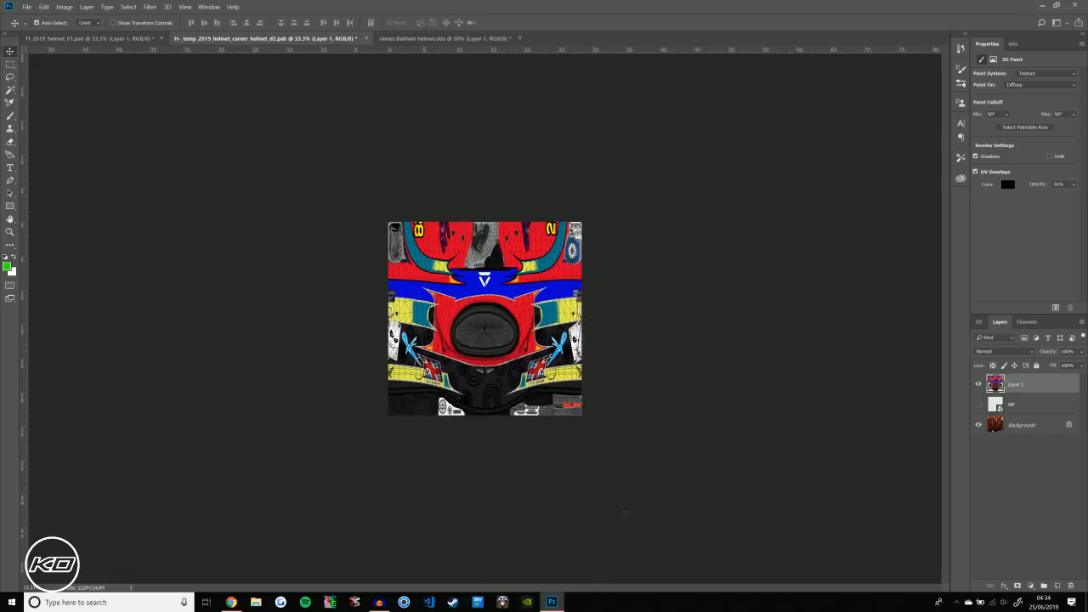
Inspect the new livery on the 3D helmet in f1_2019_helmet_01.psd from the front and above
{"action": "left_click", "coordinate": [117, 39]}
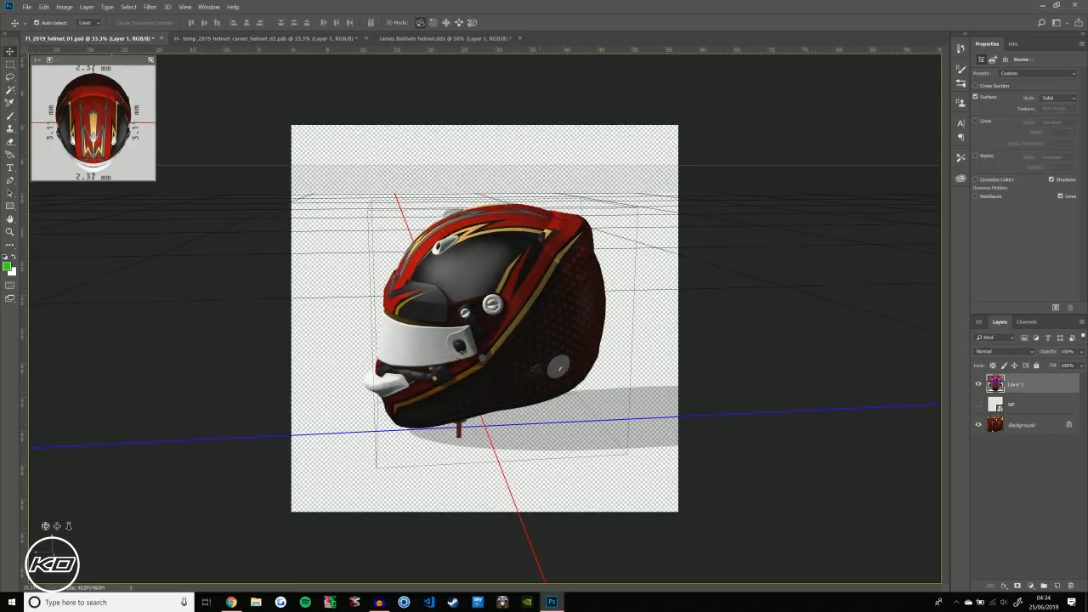
{"action": "left_click_drag", "start_coordinate": [347, 305], "coordinate": [760, 60]}
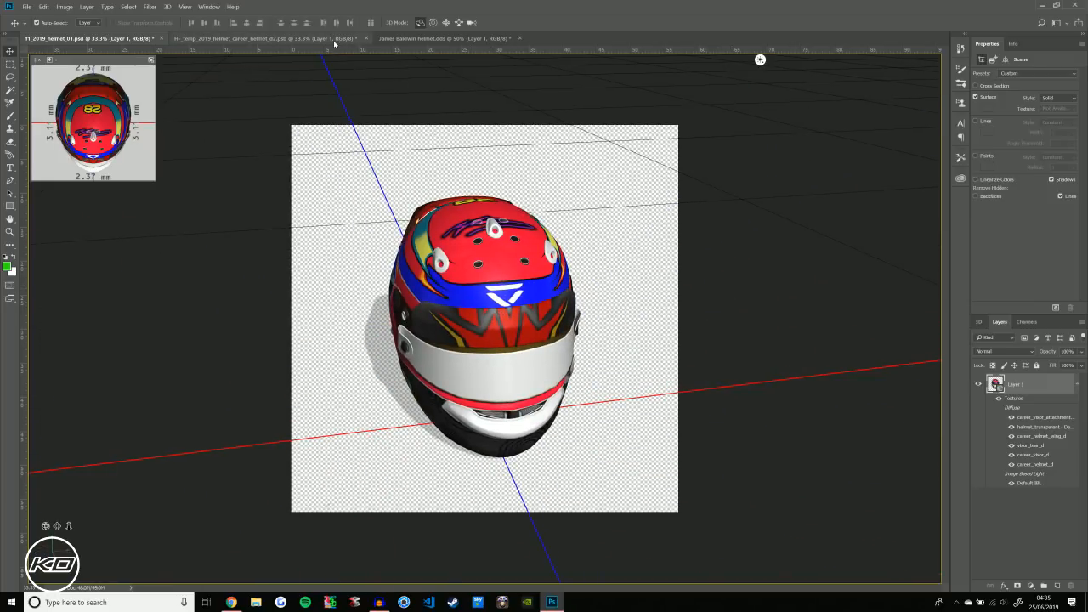
Open the 3D model's career visor attachments texture for editing
{"action": "left_click", "coordinate": [340, 41]}
{"action": "left_click", "coordinate": [453, 40]}
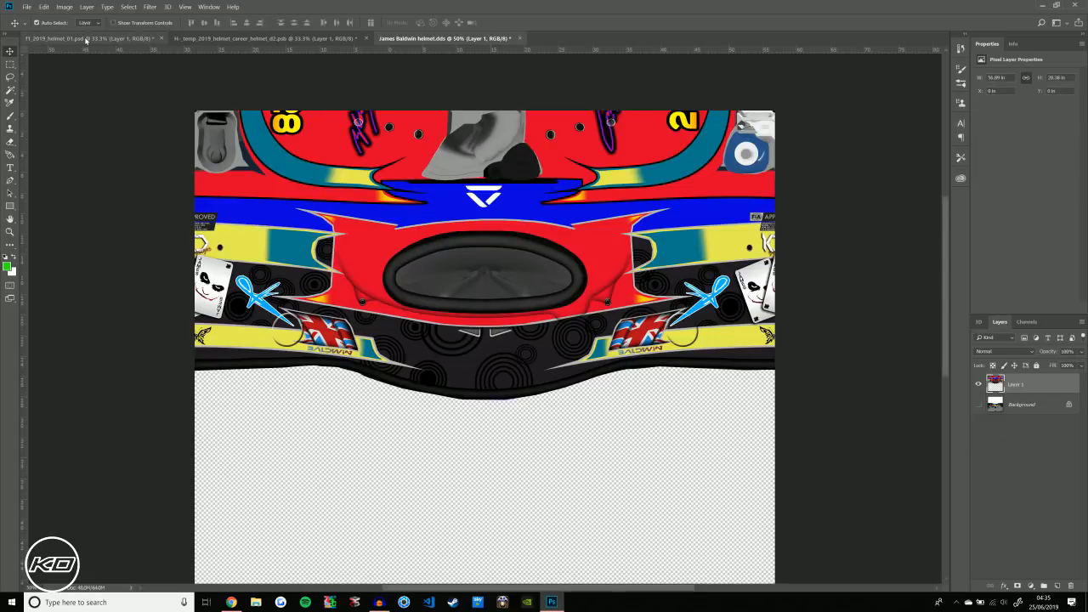
{"action": "left_click", "coordinate": [85, 39]}
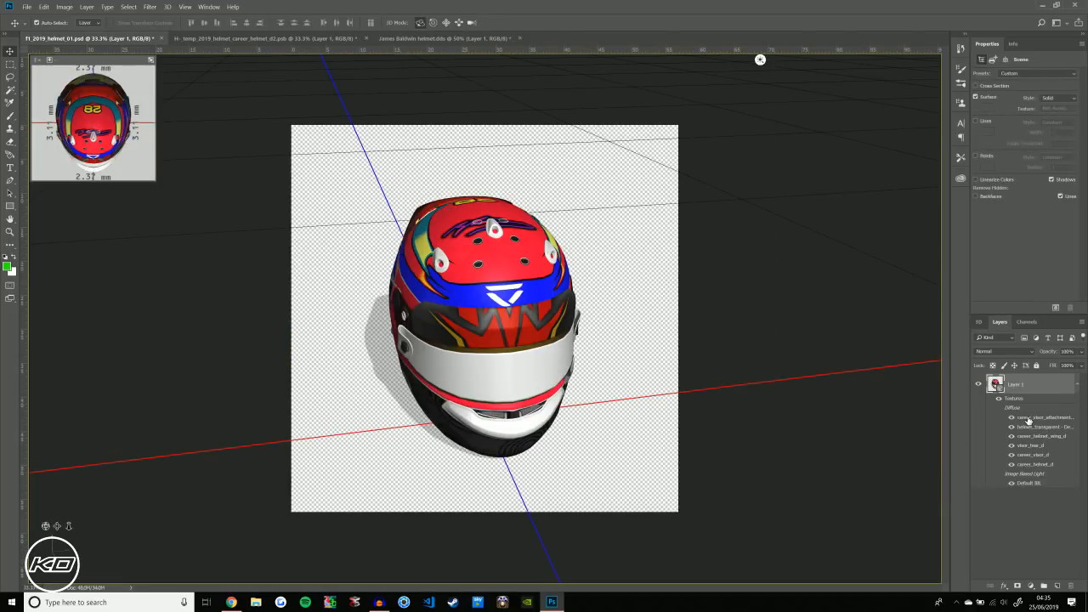
{"action": "double_click", "coordinate": [1029, 417]}
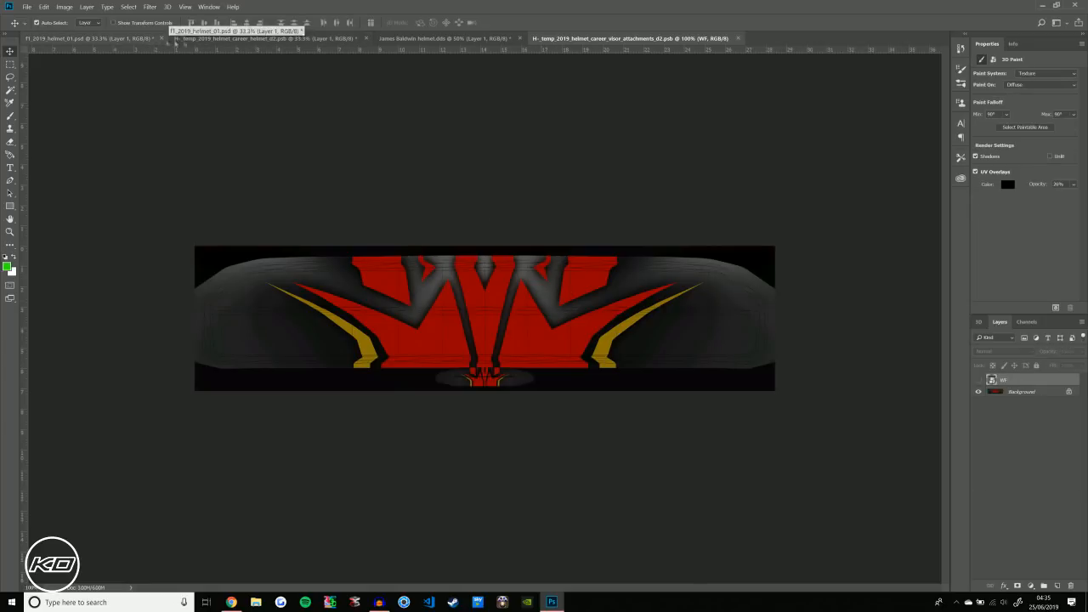
In James Baldwin helmet.dds, hide the cut shell layer and show the Background layer
{"action": "left_click", "coordinate": [412, 39]}
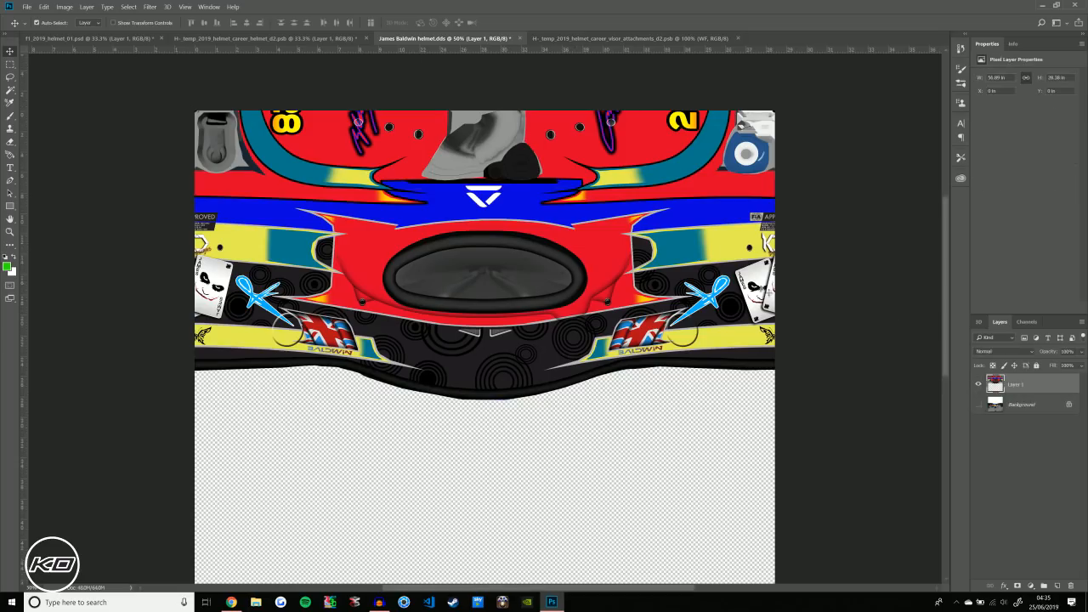
{"action": "left_click", "coordinate": [978, 385]}
{"action": "left_click", "coordinate": [979, 404]}
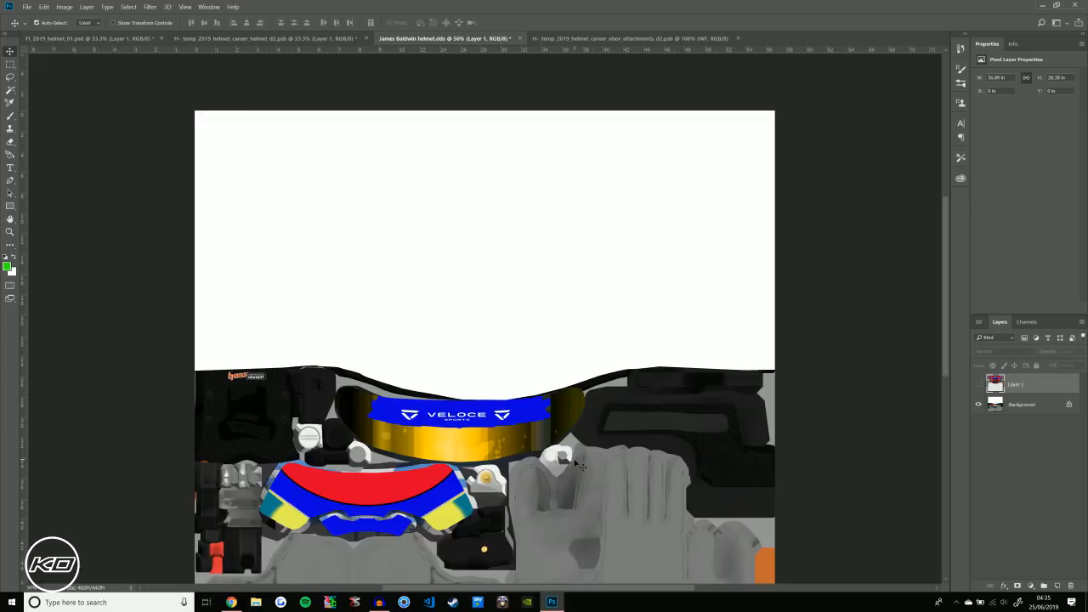
Trace a closed Pen path just inside the edges of the blue VELOCE SPORTS visor strip
{"action": "key", "text": "ctrl+1"}
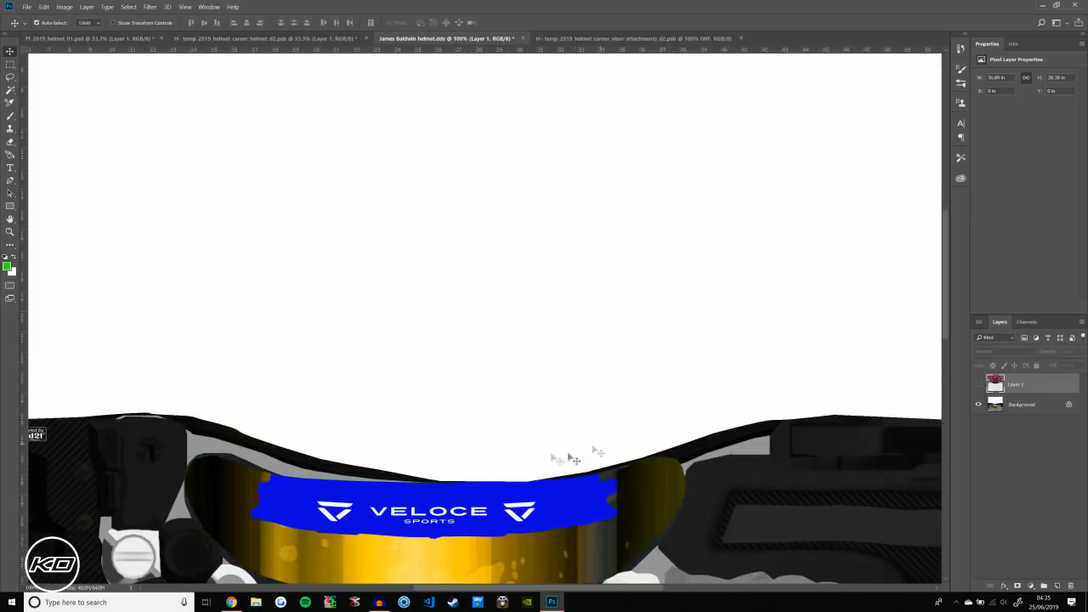
{"action": "scroll", "coordinate": [561, 455], "scroll_direction": "down", "scroll_amount": 2}
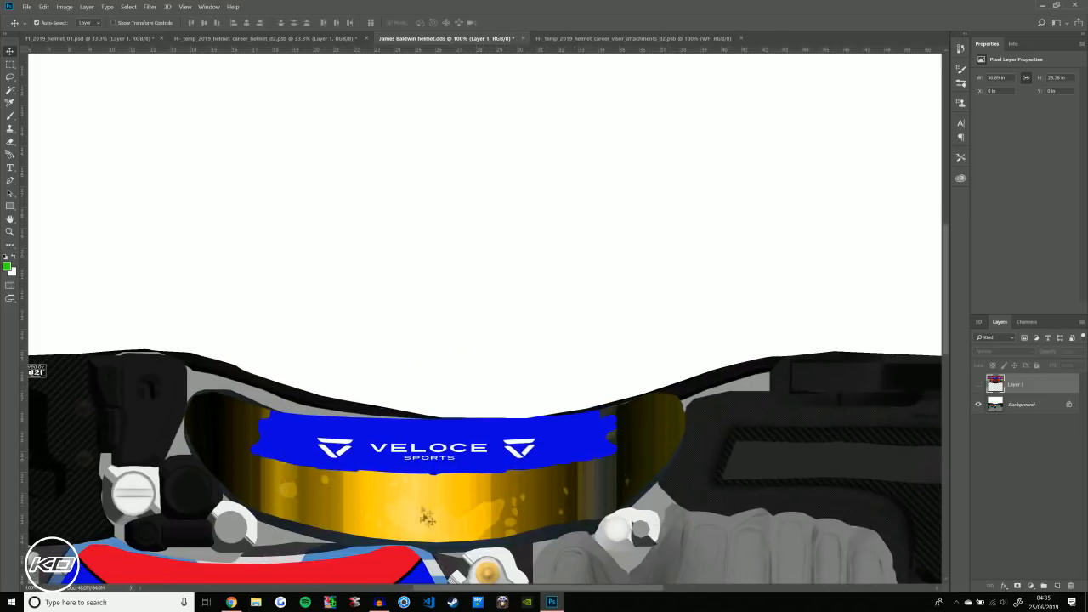
{"action": "left_click", "coordinate": [10, 180]}
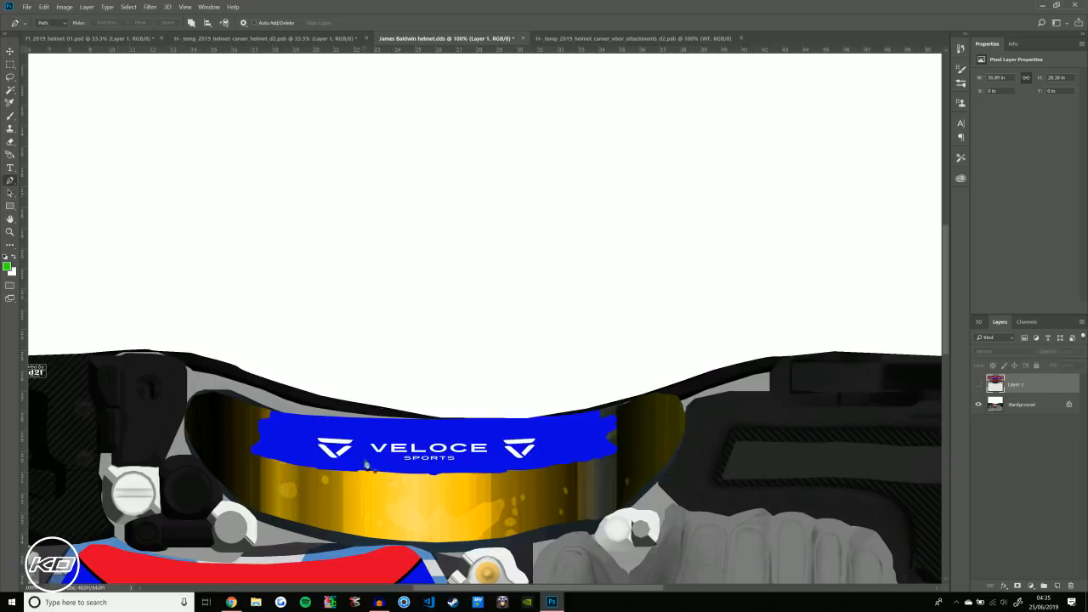
{"action": "left_click", "coordinate": [287, 417]}
{"action": "left_click", "coordinate": [278, 425]}
{"action": "left_click", "coordinate": [274, 435]}
{"action": "left_click", "coordinate": [274, 448]}
{"action": "left_click", "coordinate": [274, 457]}
{"action": "left_click", "coordinate": [339, 467]}
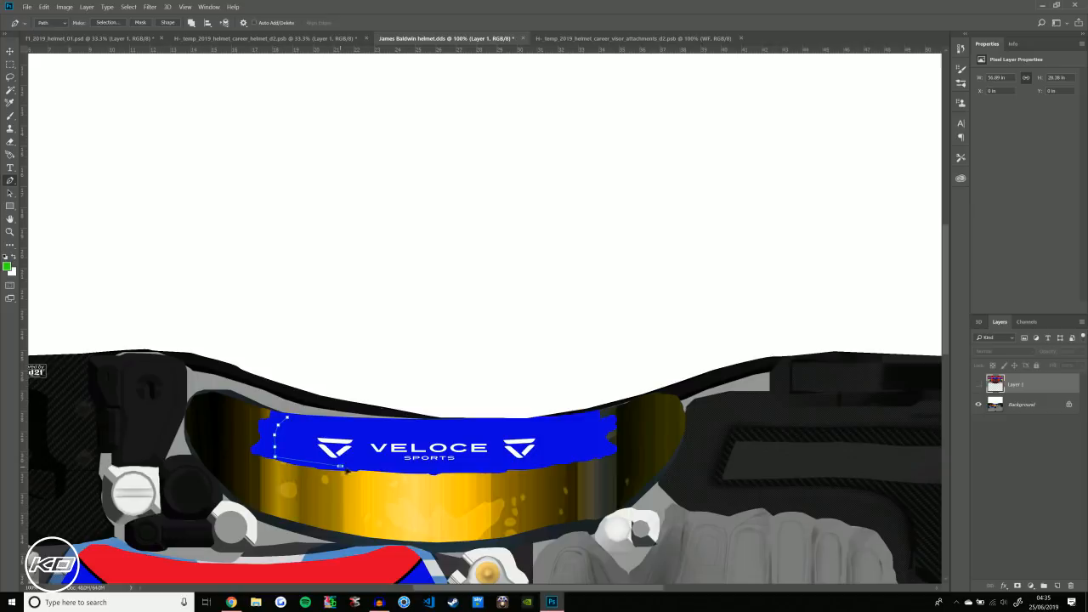
{"action": "left_click", "coordinate": [397, 469]}
{"action": "left_click", "coordinate": [496, 466]}
{"action": "left_click", "coordinate": [536, 465]}
{"action": "left_click", "coordinate": [570, 458]}
{"action": "left_click", "coordinate": [599, 453]}
{"action": "left_click", "coordinate": [603, 433]}
{"action": "left_click", "coordinate": [596, 422]}
{"action": "left_click", "coordinate": [593, 414]}
{"action": "left_click", "coordinate": [581, 414]}
{"action": "left_click", "coordinate": [531, 422]}
{"action": "left_click", "coordinate": [398, 423]}
{"action": "left_click", "coordinate": [289, 419]}
Convert the visor strip path to a new selection with 0-pixel feather and cut it from the Background to its own layer
{"action": "right_click", "coordinate": [332, 451]}
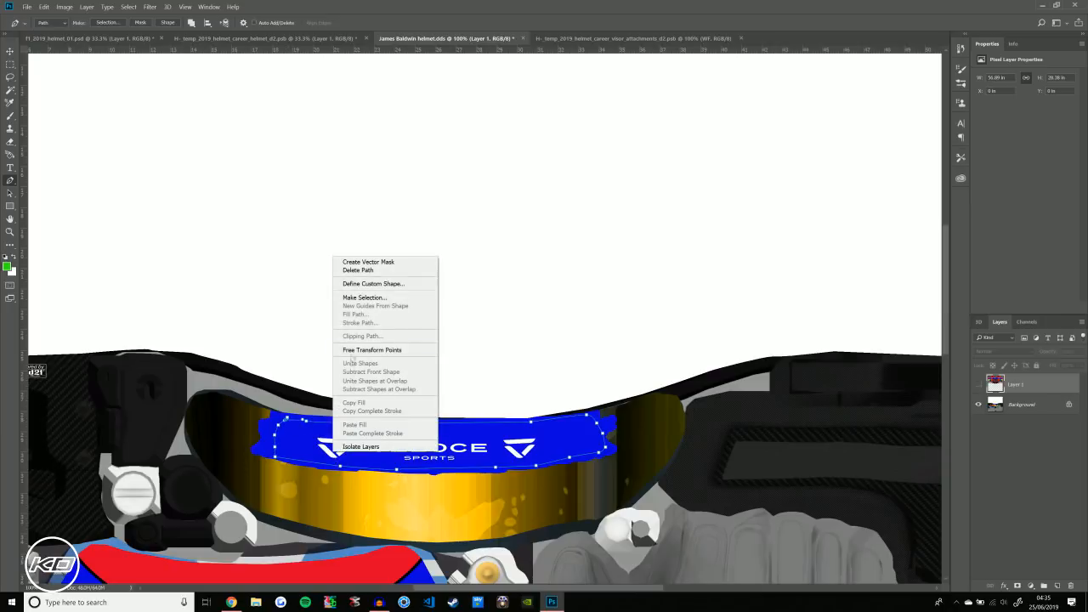
{"action": "left_click", "coordinate": [357, 296]}
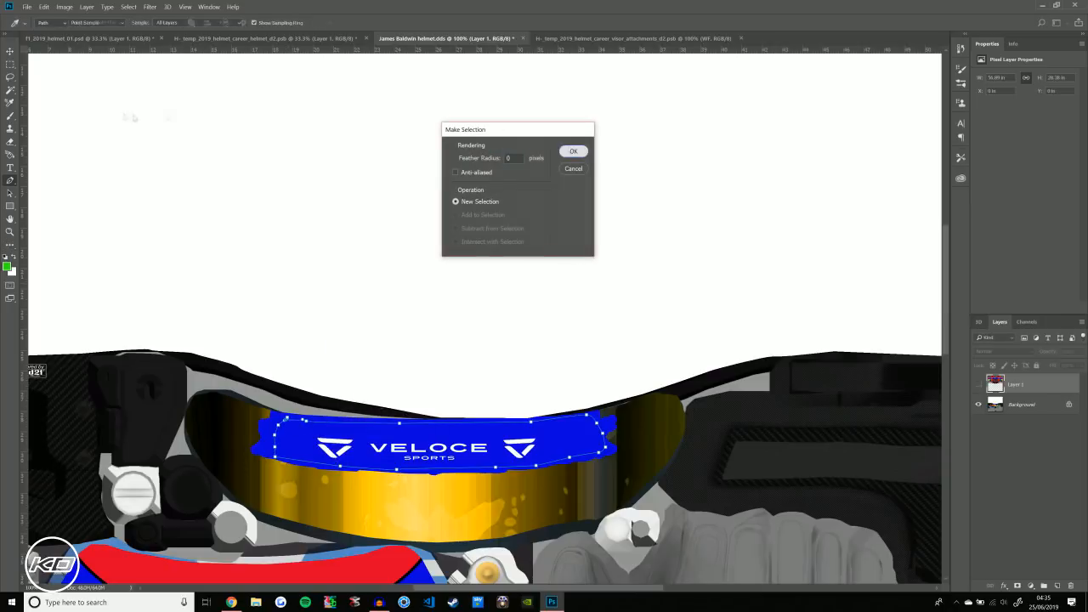
{"action": "left_click", "coordinate": [573, 149]}
{"action": "left_click", "coordinate": [10, 65]}
{"action": "right_click", "coordinate": [335, 451]}
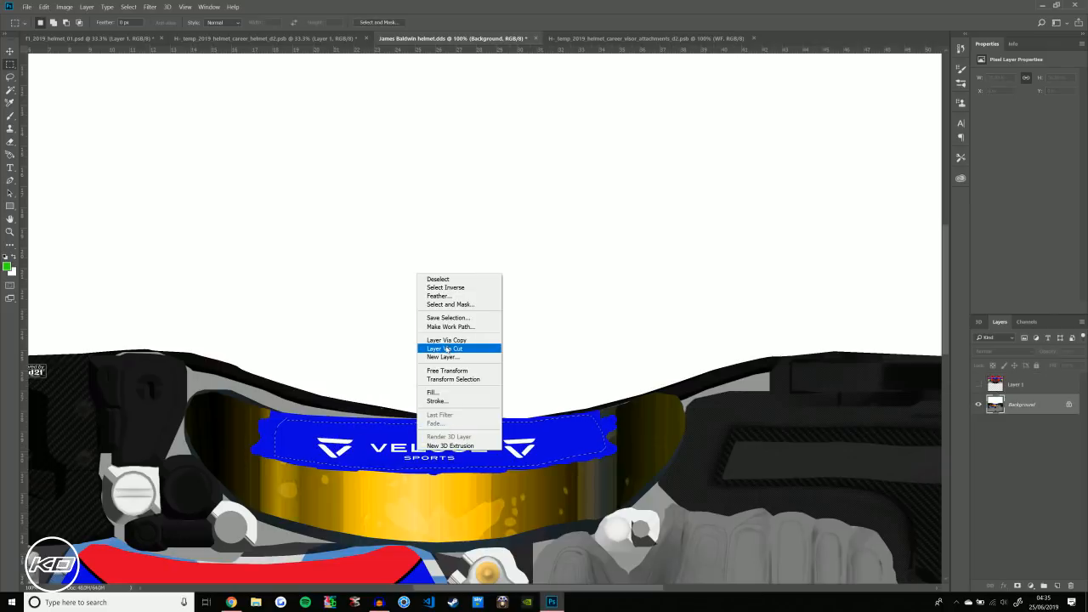
{"action": "left_click", "coordinate": [446, 348]}
Copy the visor strip layer into the visor attachments texture document, placing it over the lower middle of the artwork
{"action": "left_click", "coordinate": [10, 51]}
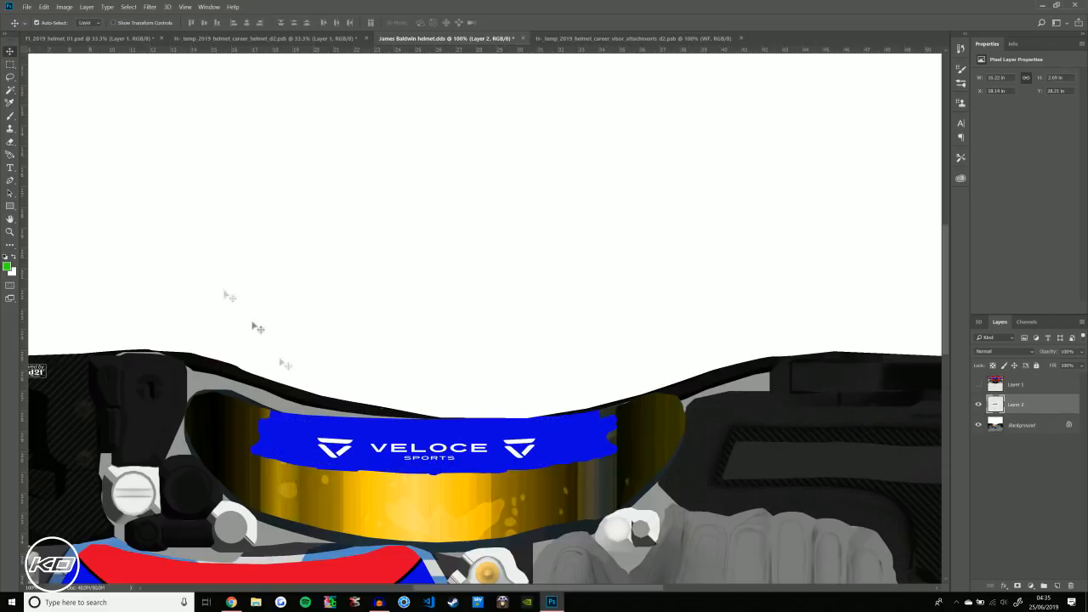
{"action": "left_click_drag", "start_coordinate": [362, 455], "coordinate": [497, 374]}
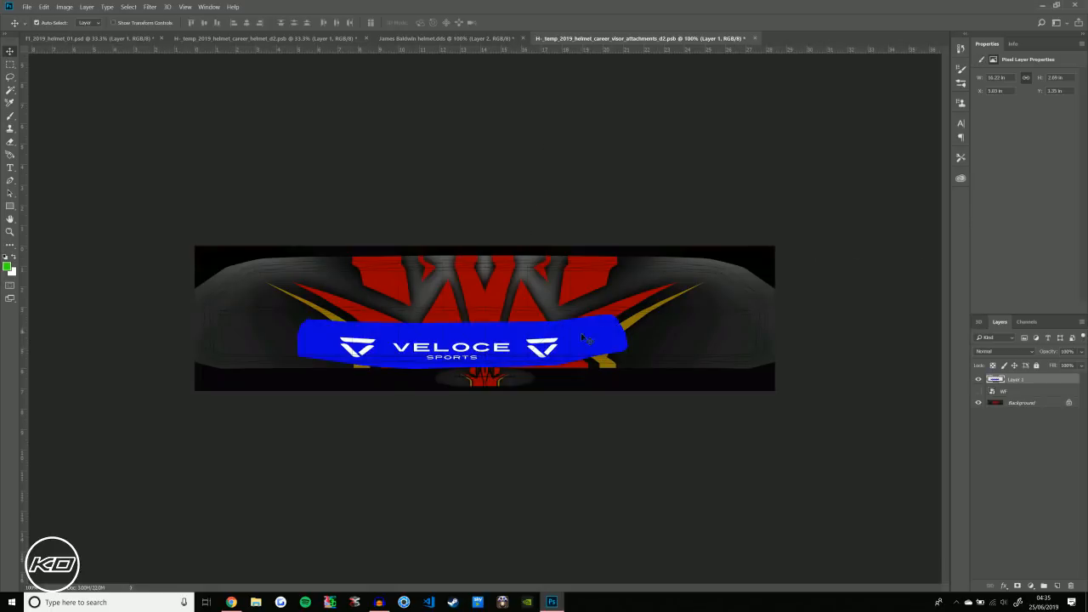
Show the WF wireframe layer and stretch the visor strip layer over the visor outline, about 27.6 in wide and 6.04 in high
{"action": "left_click", "coordinate": [980, 394]}
{"action": "left_click_drag", "start_coordinate": [598, 356], "coordinate": [764, 357]}
{"action": "key", "text": "ctrl+t"}
{"action": "left_click_drag", "start_coordinate": [317, 310], "coordinate": [201, 311]}
{"action": "left_click_drag", "start_coordinate": [482, 264], "coordinate": [487, 239]}
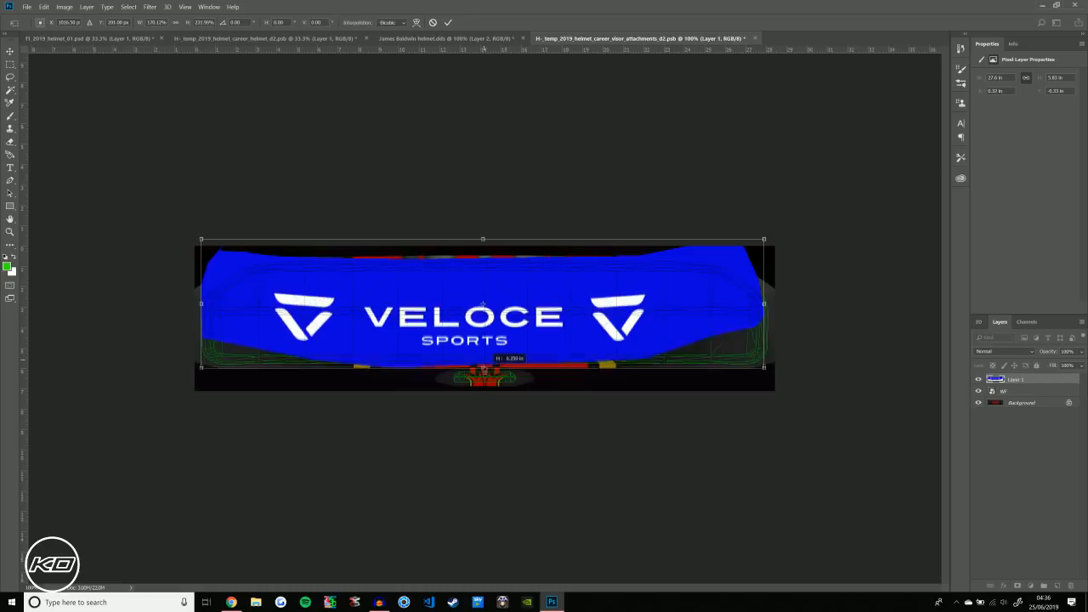
{"action": "left_click_drag", "start_coordinate": [510, 336], "coordinate": [520, 343]}
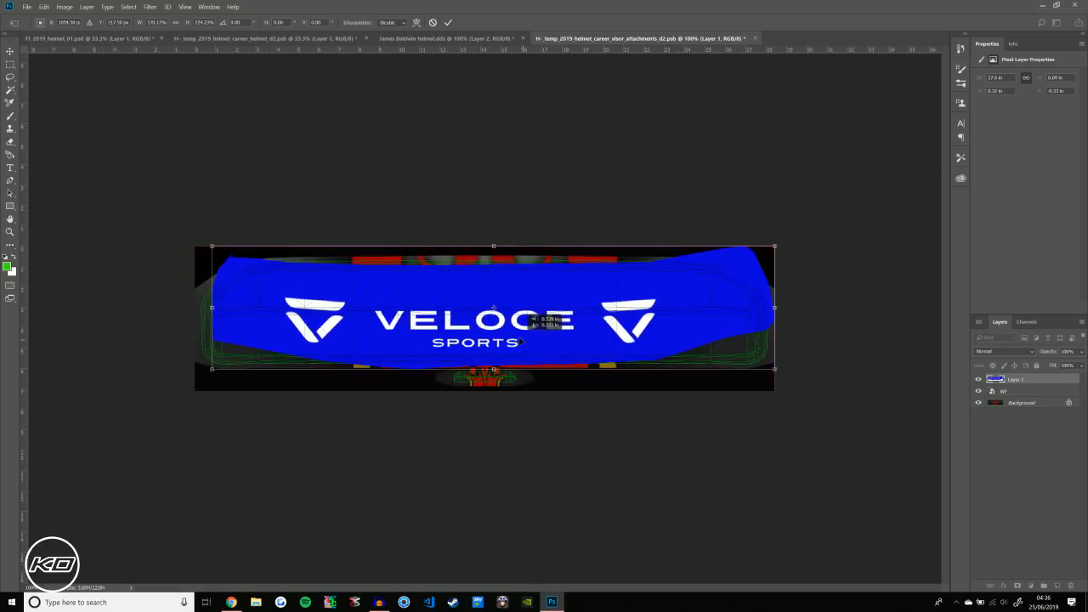
{"action": "key", "text": "Return"}
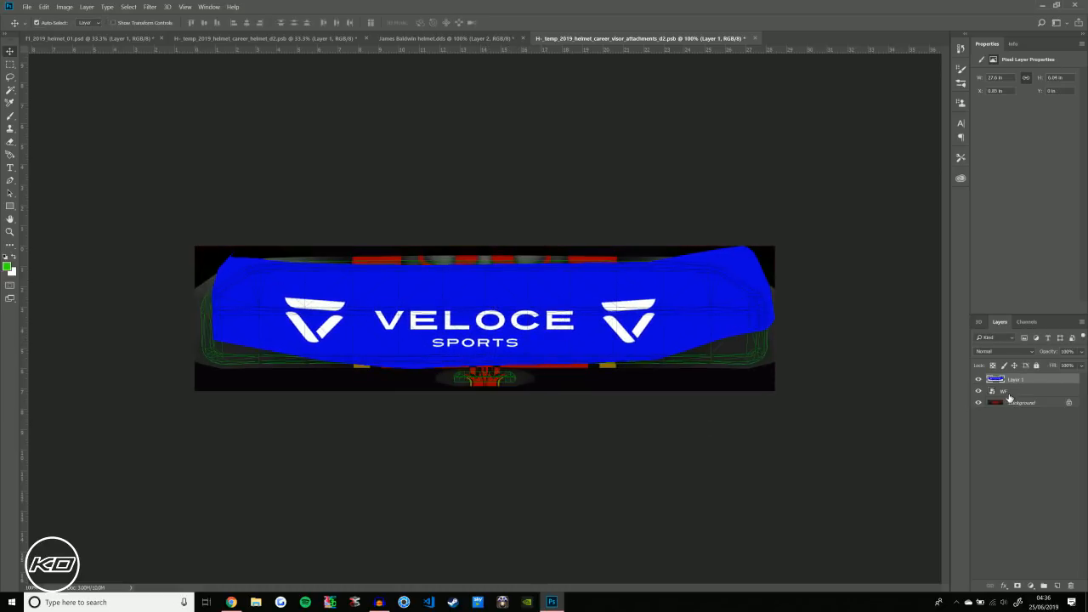
Sample the strip's blue as the foreground colour and fill a new layer directly above the Background with it
{"action": "left_click", "coordinate": [1014, 403]}
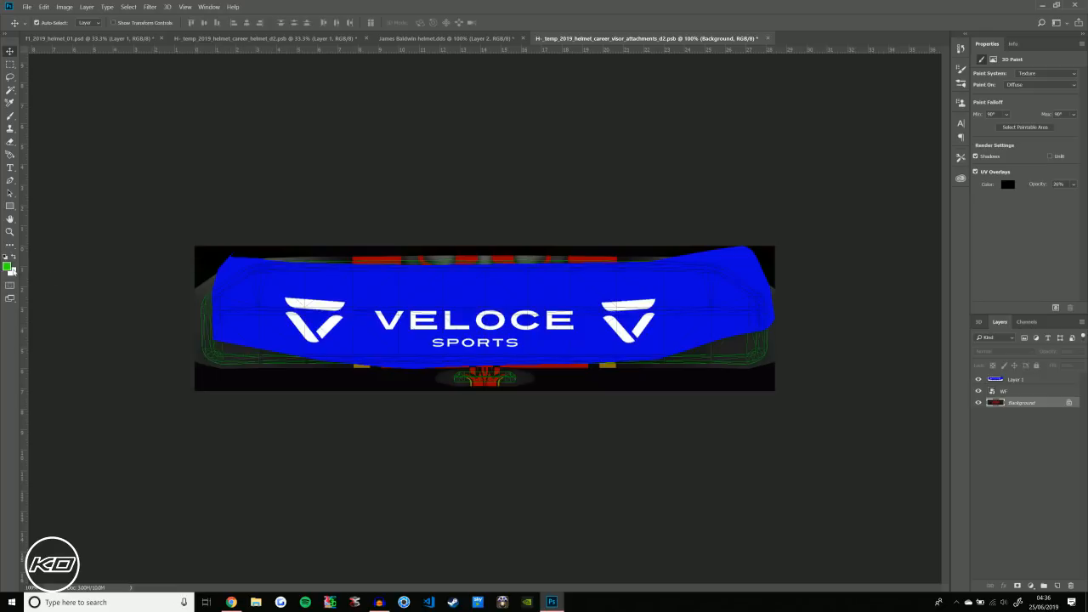
{"action": "left_click", "coordinate": [8, 267]}
{"action": "left_click", "coordinate": [359, 345]}
{"action": "left_click", "coordinate": [854, 414]}
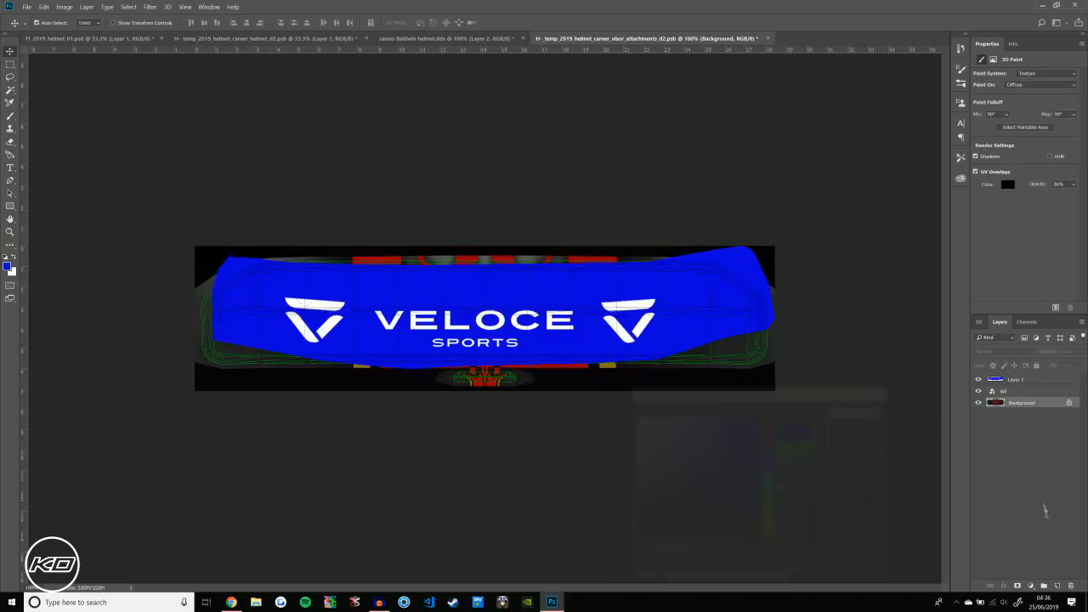
{"action": "left_click", "coordinate": [1057, 585]}
{"action": "key", "text": "g"}
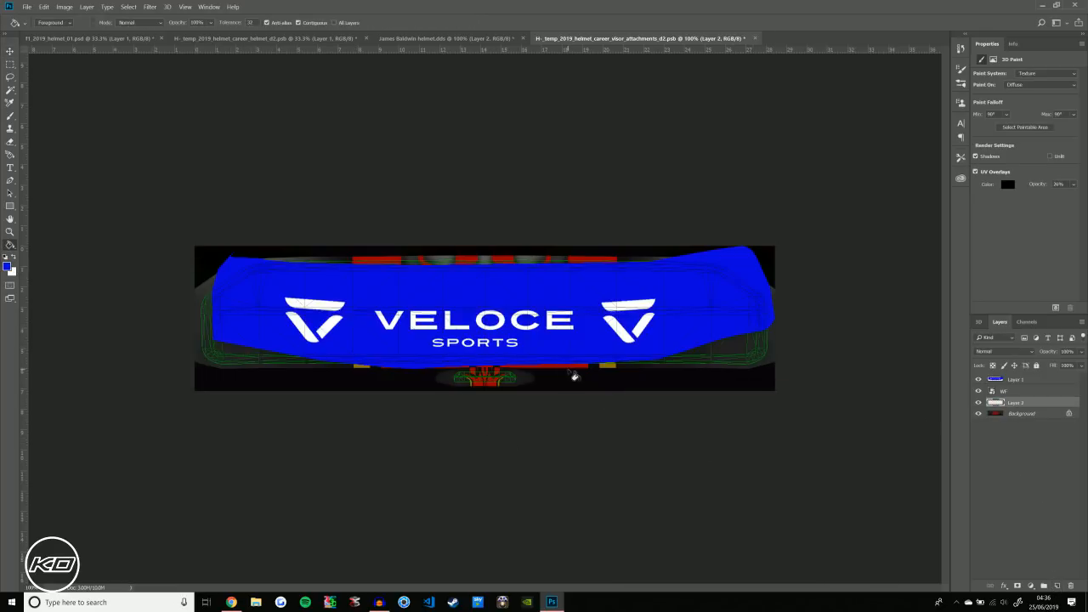
{"action": "left_click", "coordinate": [570, 376]}
{"action": "left_click", "coordinate": [10, 64]}
{"action": "left_click", "coordinate": [10, 52]}
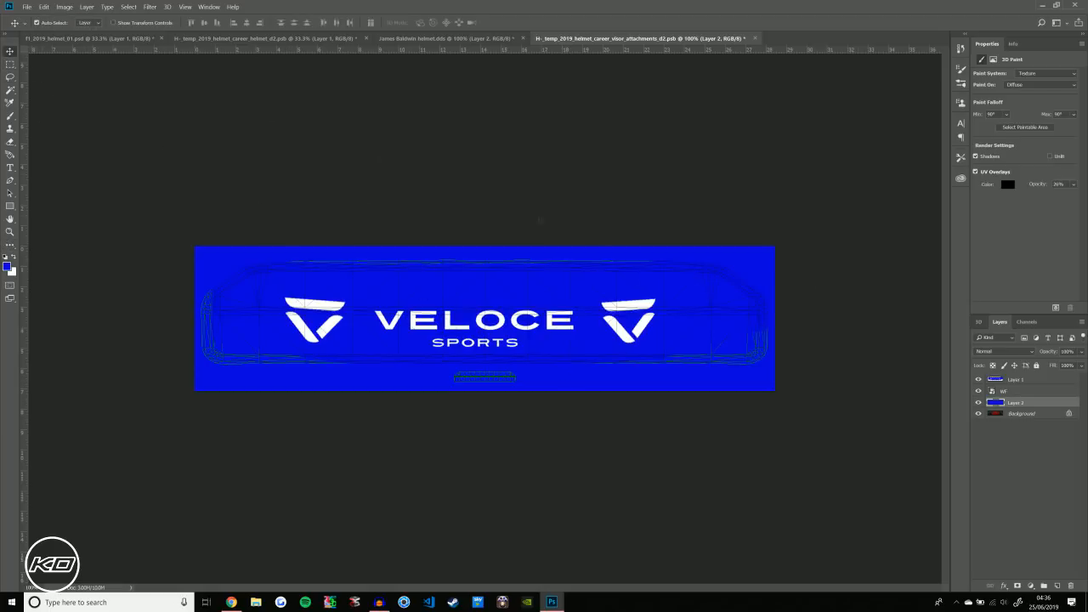
{"action": "left_click", "coordinate": [1011, 380]}
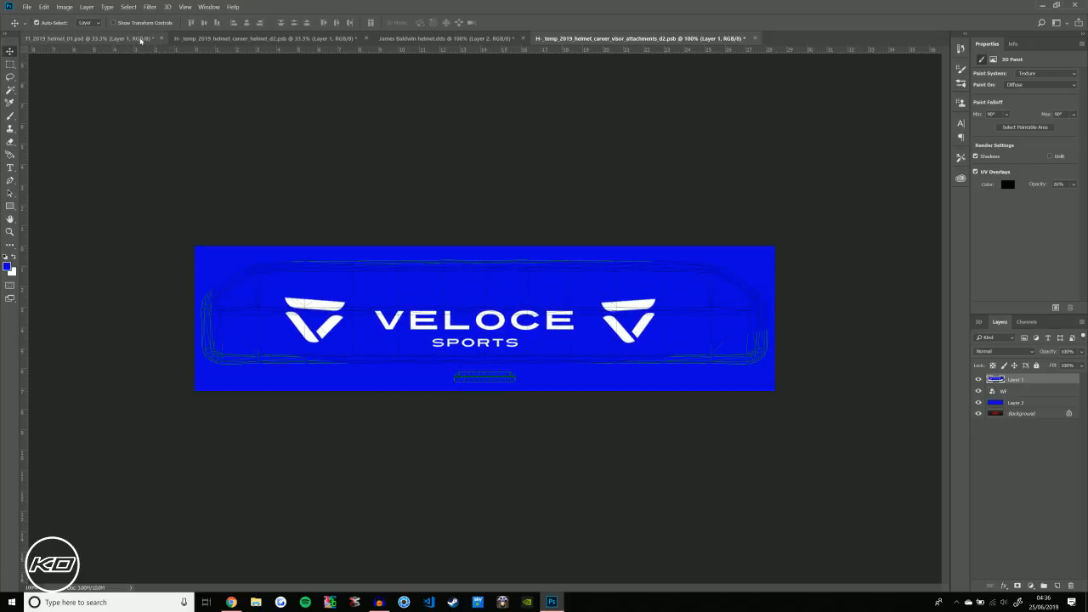
In f1_2019_helmet_01.psd, refresh the career visor attachments texture and turn the 3D helmet to inspect its front
{"action": "left_click", "coordinate": [94, 38]}
{"action": "left_click_drag", "start_coordinate": [623, 342], "coordinate": [594, 334]}
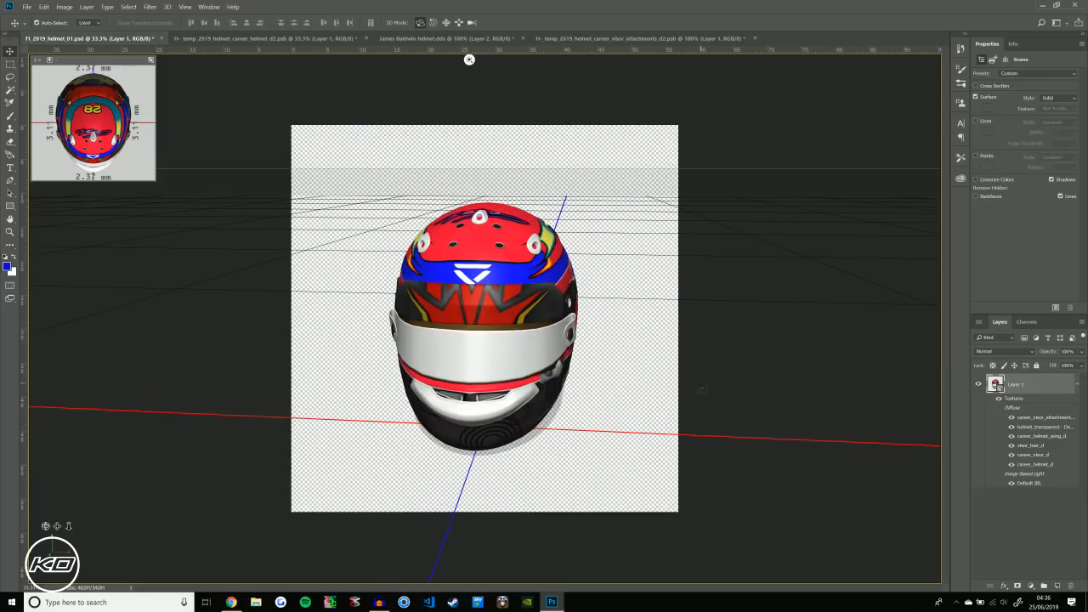
{"action": "left_click", "coordinate": [1010, 417]}
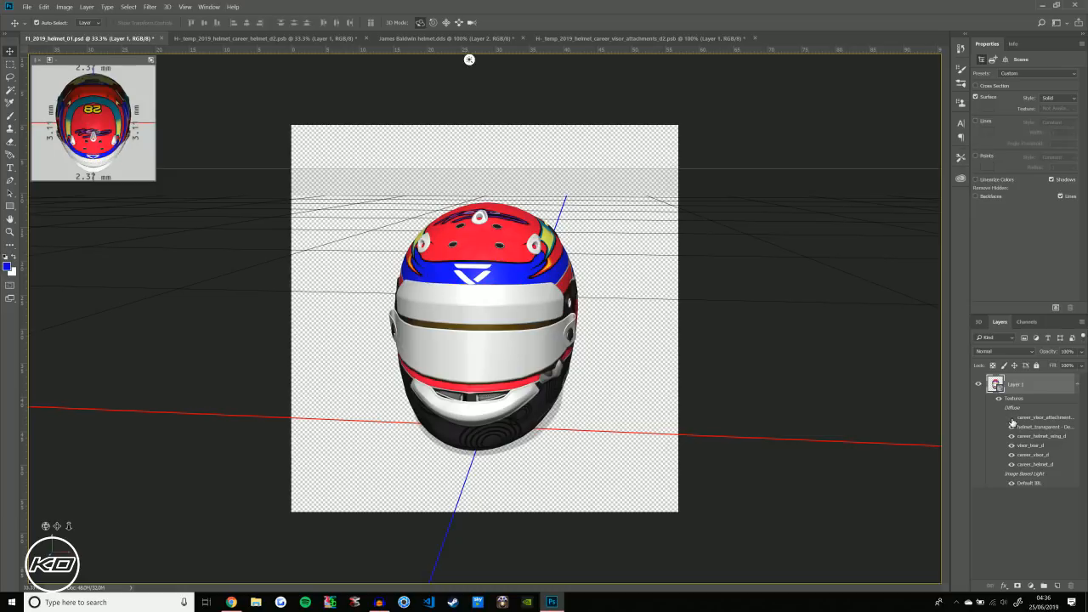
{"action": "left_click", "coordinate": [1010, 418]}
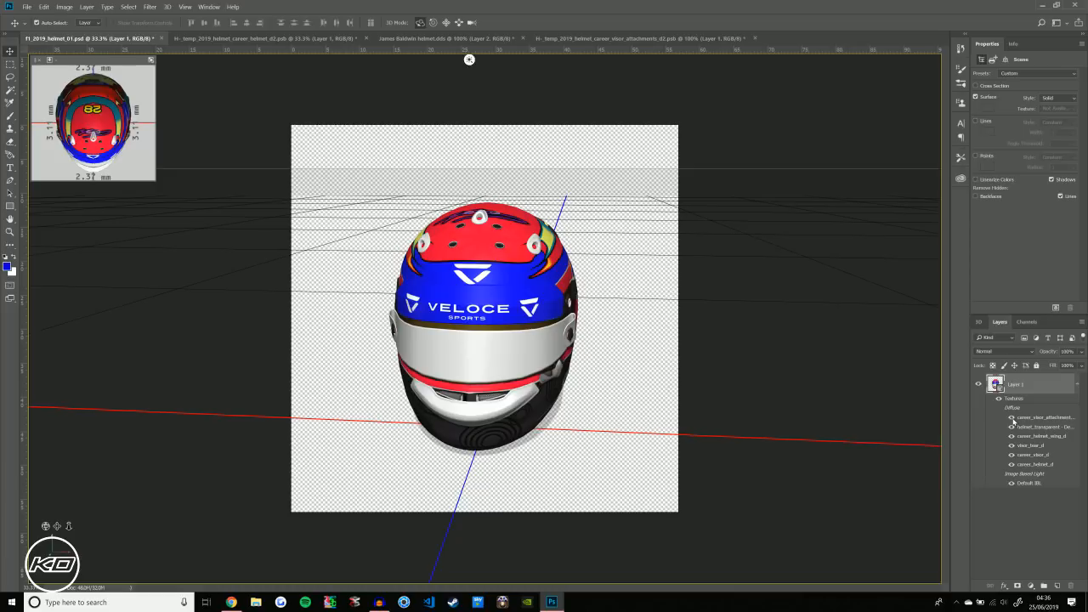
{"action": "left_click_drag", "start_coordinate": [605, 402], "coordinate": [617, 392]}
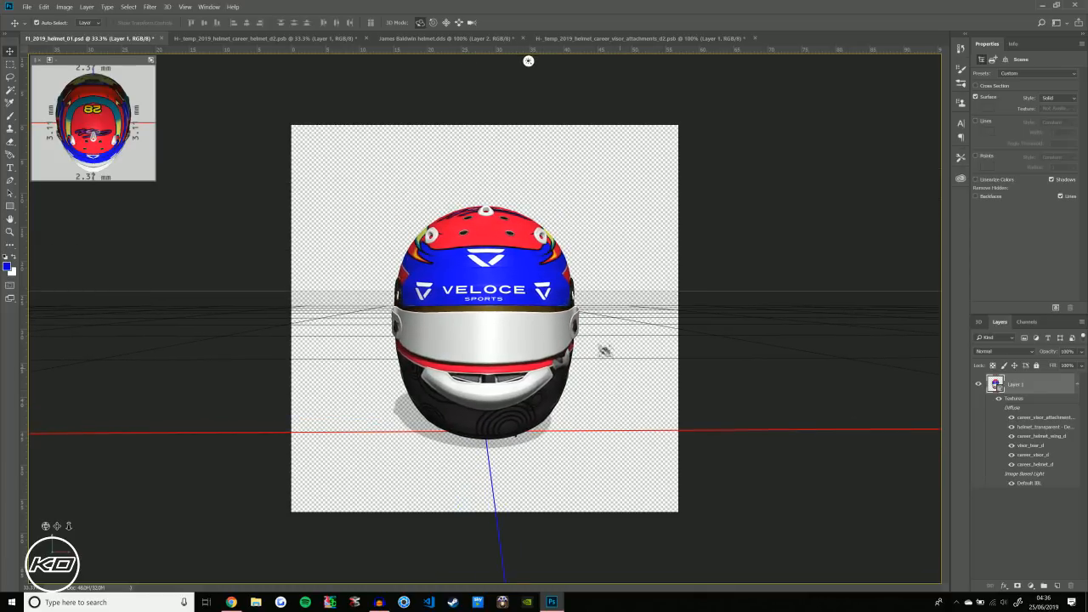
Nudge the VELOCE SPORTS strip slightly to the right in its texture, refresh it on the 3D helmet and inspect the side
{"action": "left_click", "coordinate": [595, 38]}
{"action": "left_click_drag", "start_coordinate": [332, 323], "coordinate": [337, 324]}
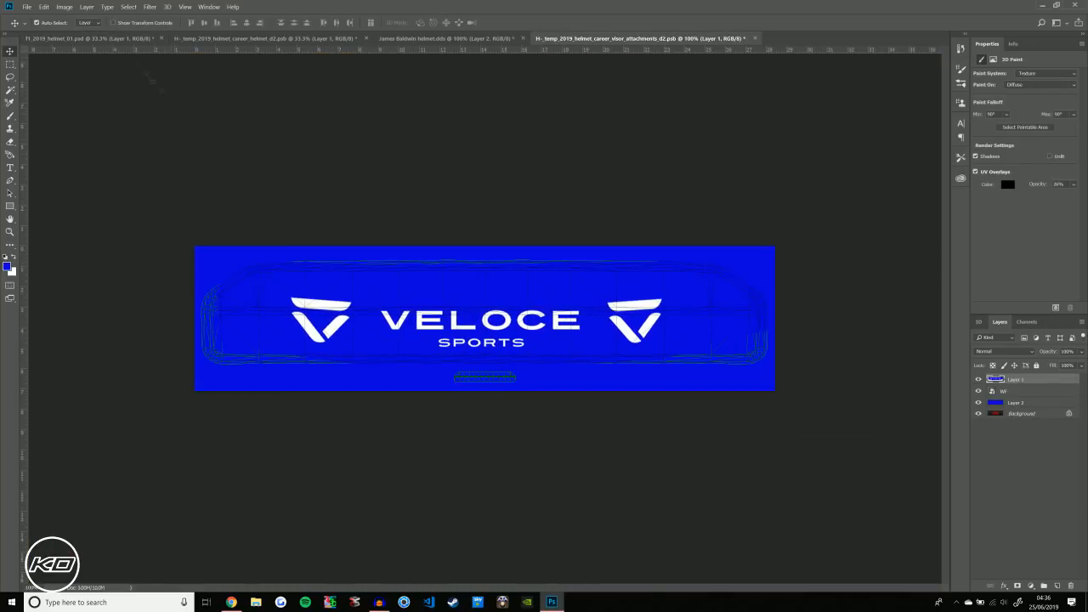
{"action": "left_click", "coordinate": [98, 38]}
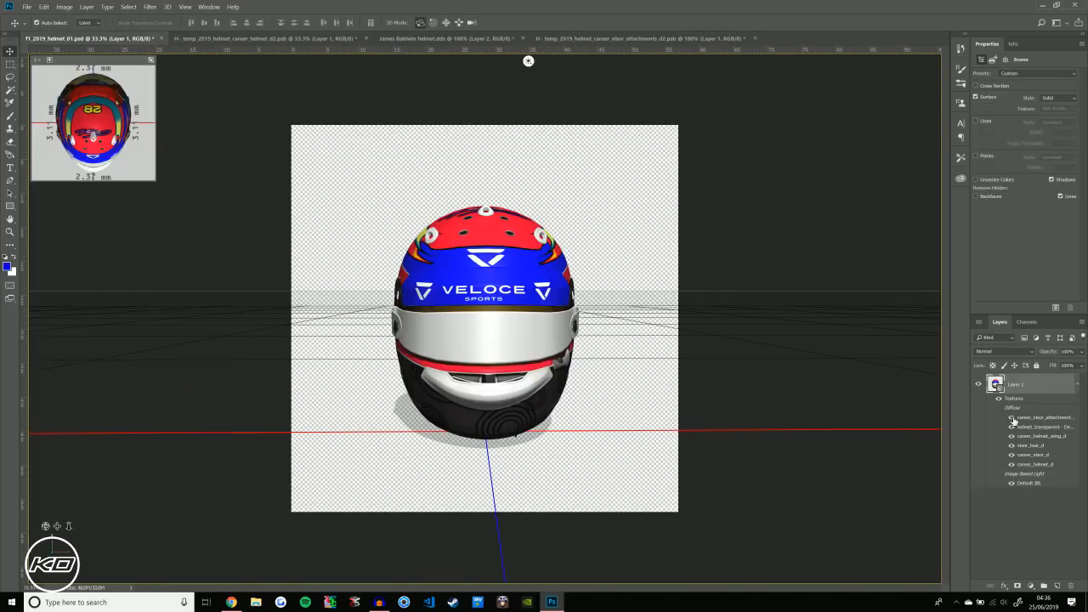
{"action": "left_click", "coordinate": [1013, 419]}
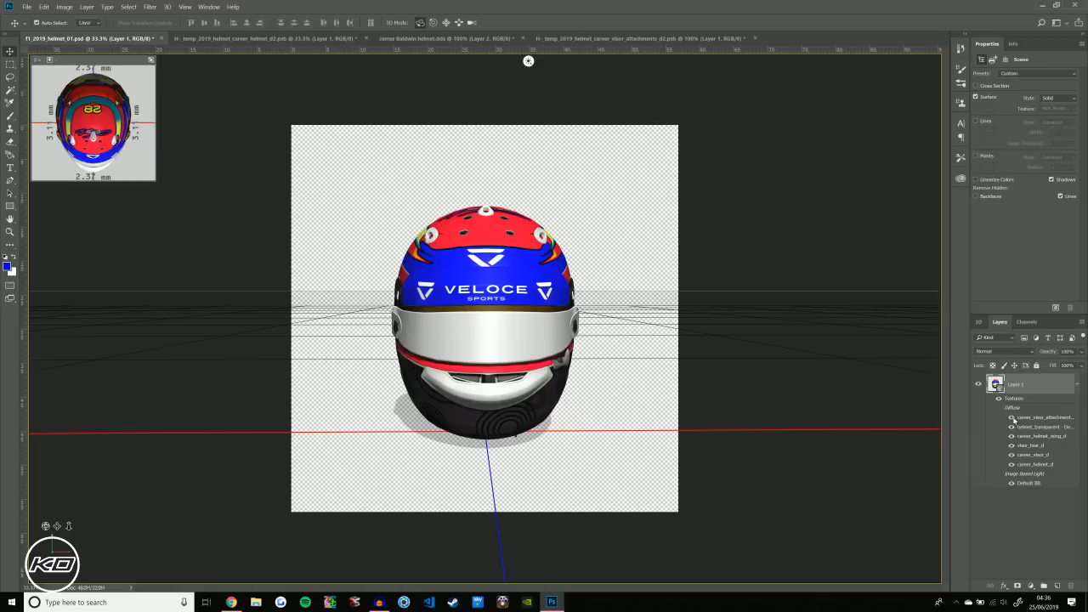
{"action": "left_click_drag", "start_coordinate": [630, 307], "coordinate": [513, 307]}
{"action": "left_click_drag", "start_coordinate": [160, 60], "coordinate": [709, 60]}
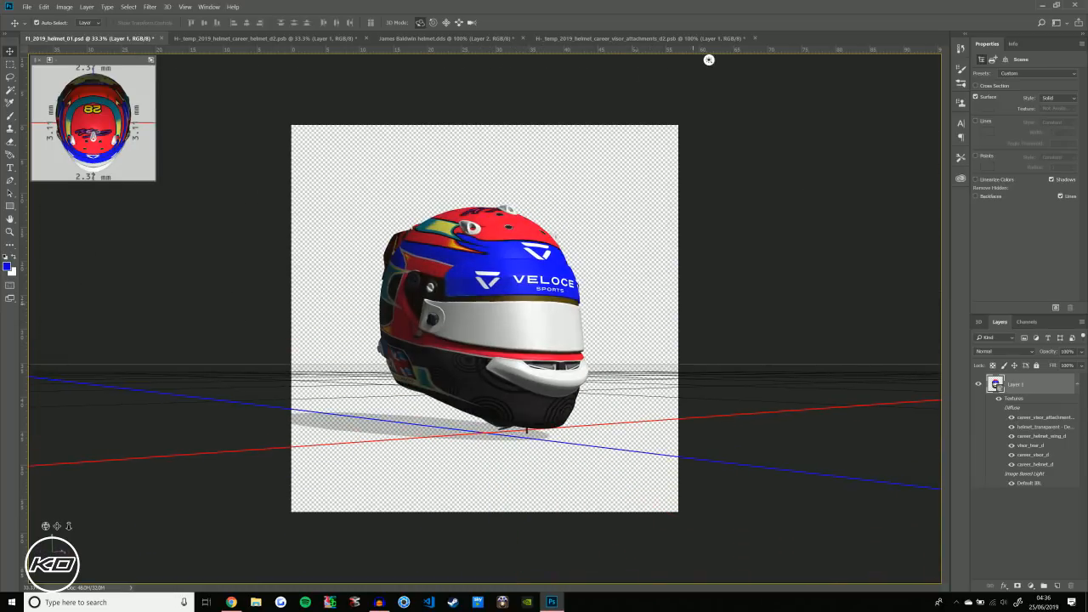
Hide the WF wireframe layer in the visor attachments texture and check the overlays in the helmet shell texture
{"action": "left_click", "coordinate": [615, 36]}
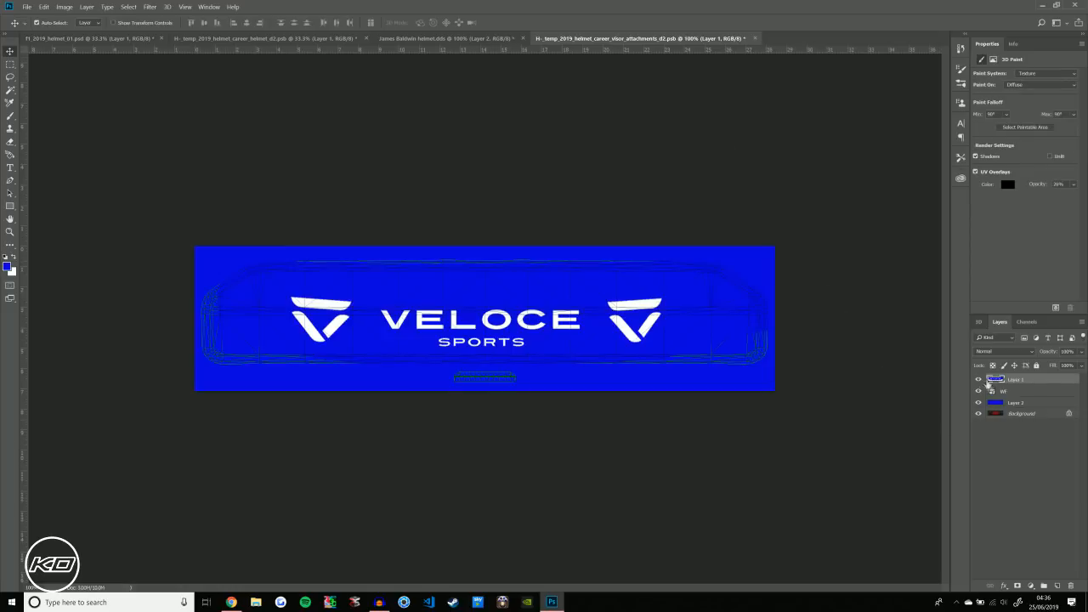
{"action": "left_click", "coordinate": [978, 391]}
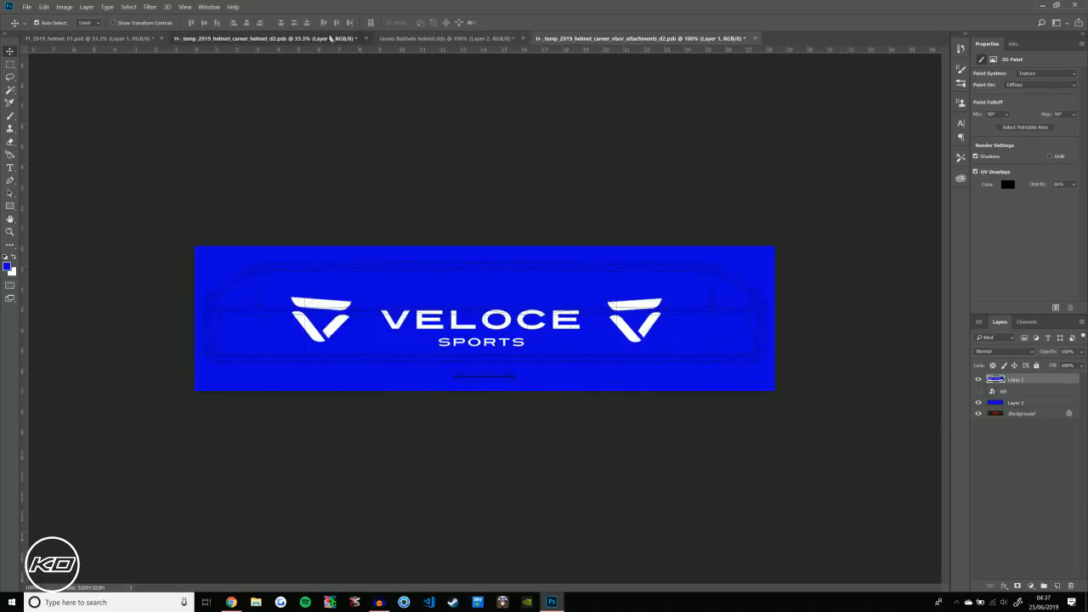
{"action": "left_click", "coordinate": [263, 37]}
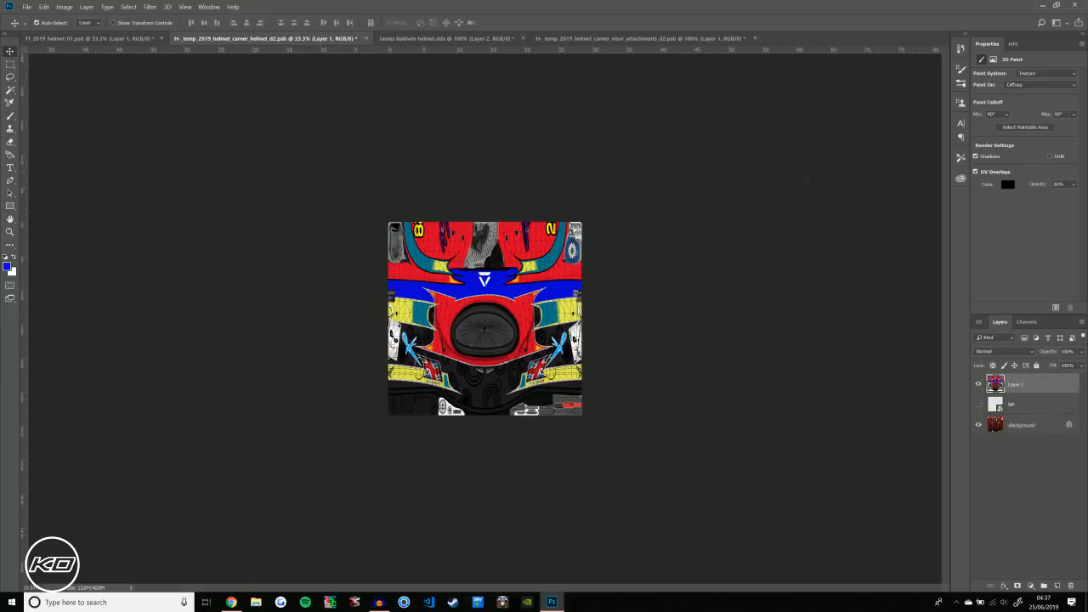
{"action": "left_click", "coordinate": [975, 172]}
{"action": "left_click", "coordinate": [975, 173]}
{"action": "left_click", "coordinate": [976, 412]}
{"action": "left_click", "coordinate": [558, 38]}
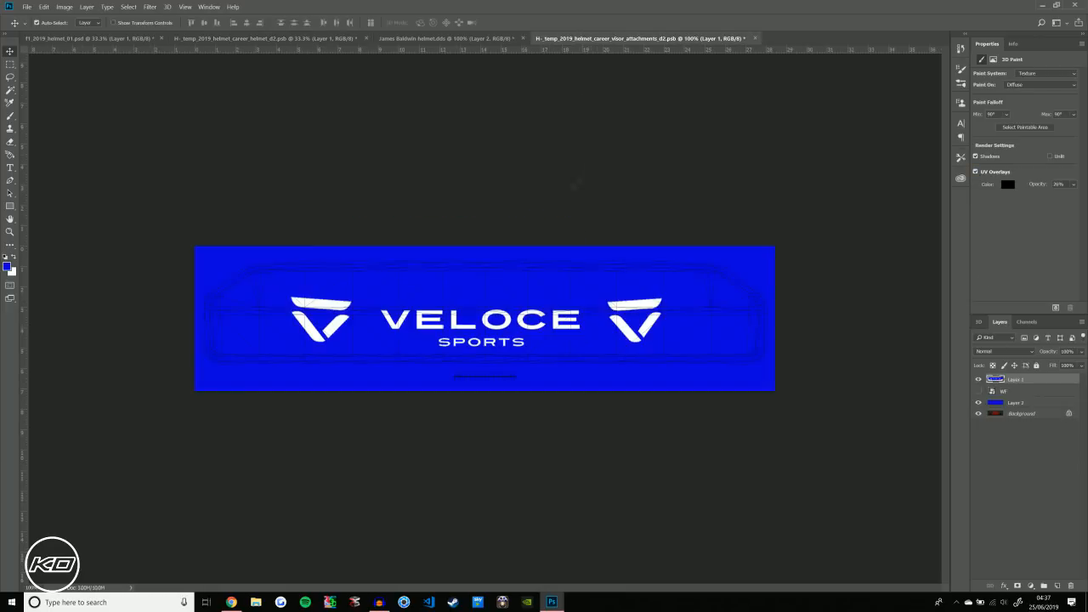
Open the career_helmet_wing_d texture from the 3D helmet file and show its WF wireframe layer
{"action": "left_click", "coordinate": [75, 38]}
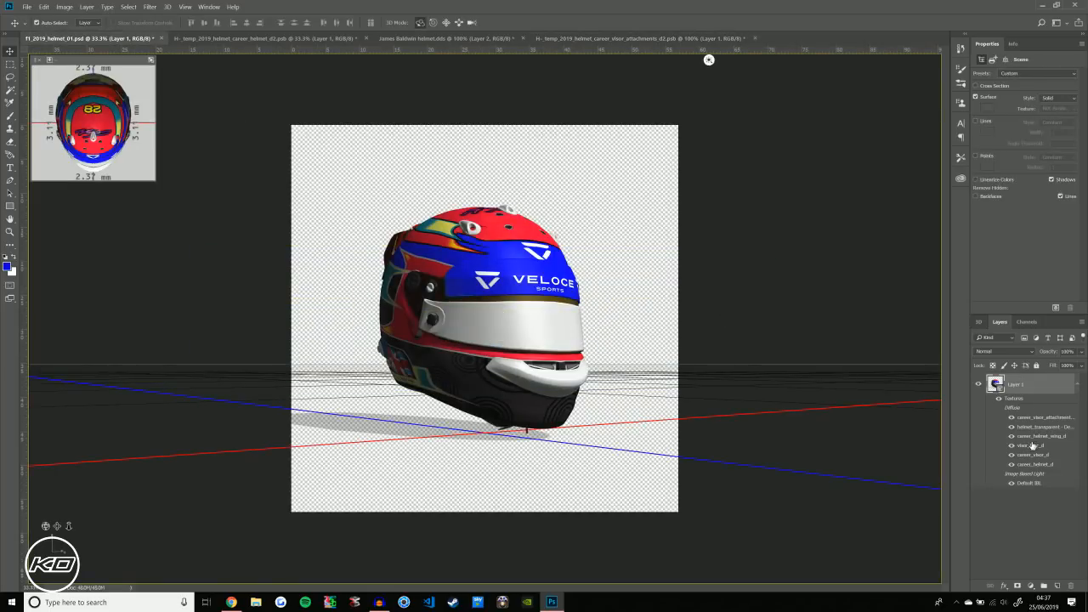
{"action": "double_click", "coordinate": [1028, 437]}
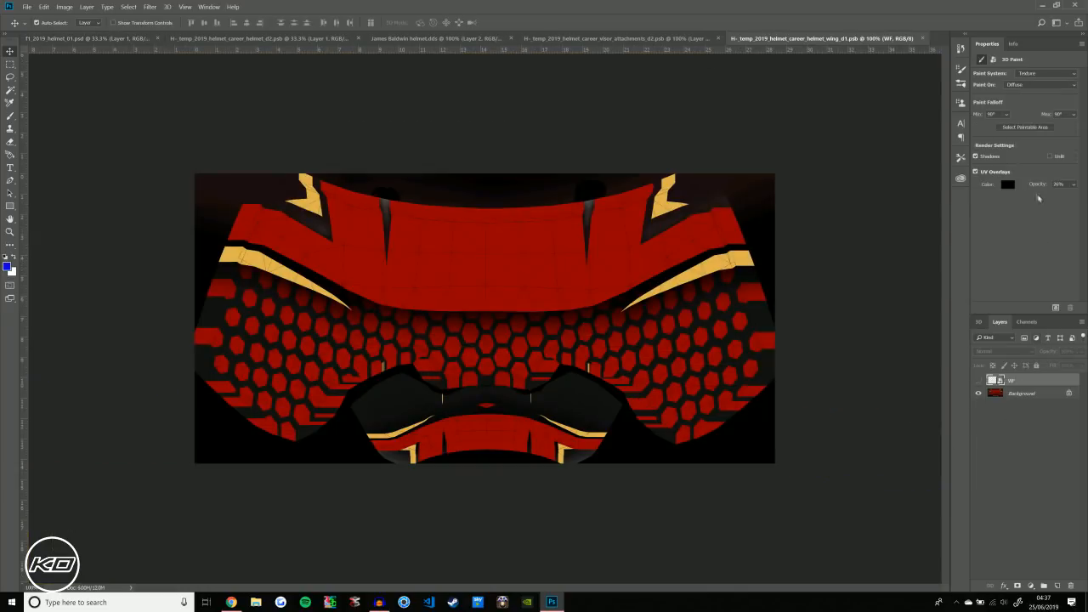
{"action": "left_click", "coordinate": [978, 381]}
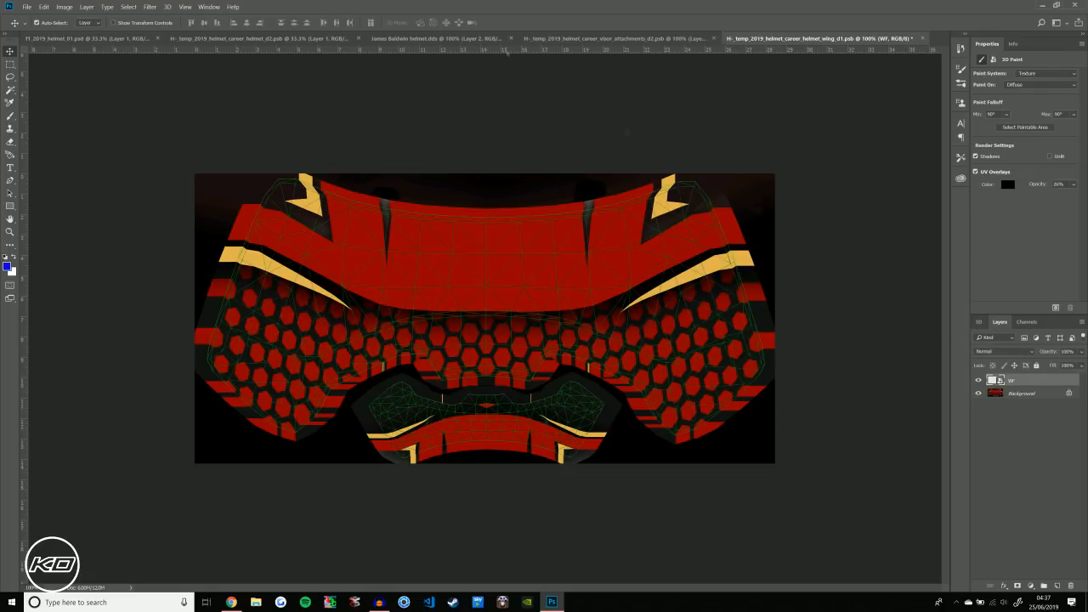
In James Baldwin helmet.dds, select the red, blue, teal and yellow wing artwork on the Background layer with the Magic Wand
{"action": "left_click", "coordinate": [431, 39]}
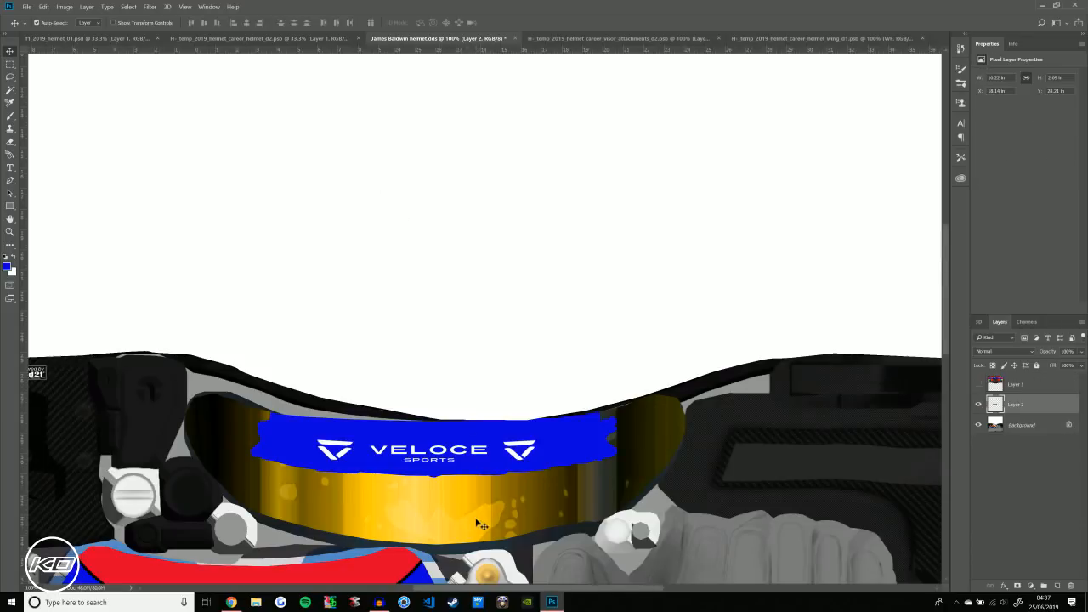
{"action": "scroll", "coordinate": [493, 383], "scroll_direction": "down", "scroll_amount": 5}
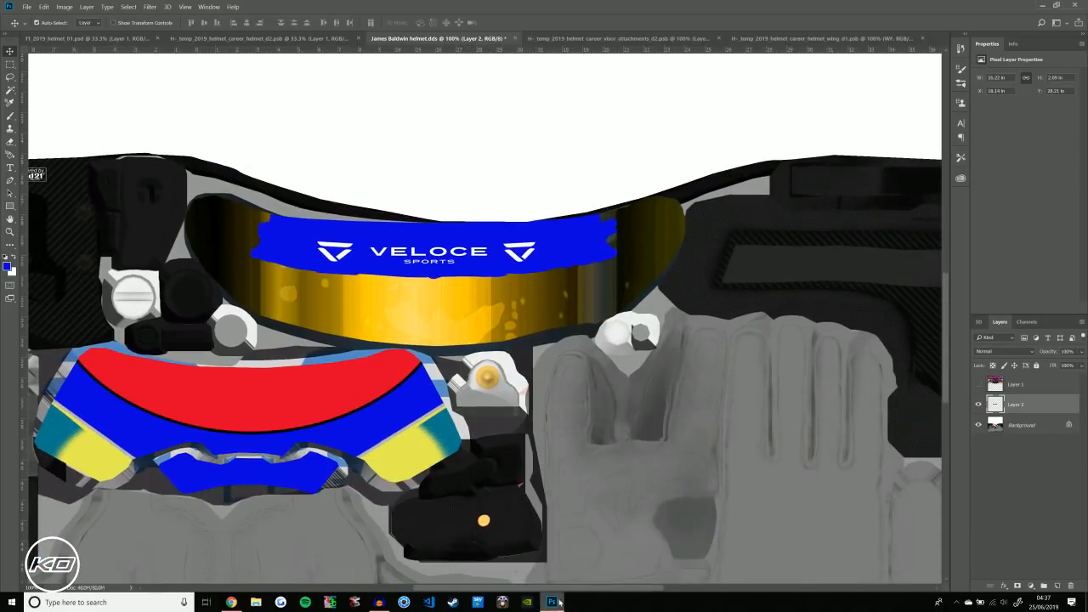
{"action": "left_click_drag", "start_coordinate": [550, 588], "coordinate": [480, 600]}
{"action": "key", "text": "w"}
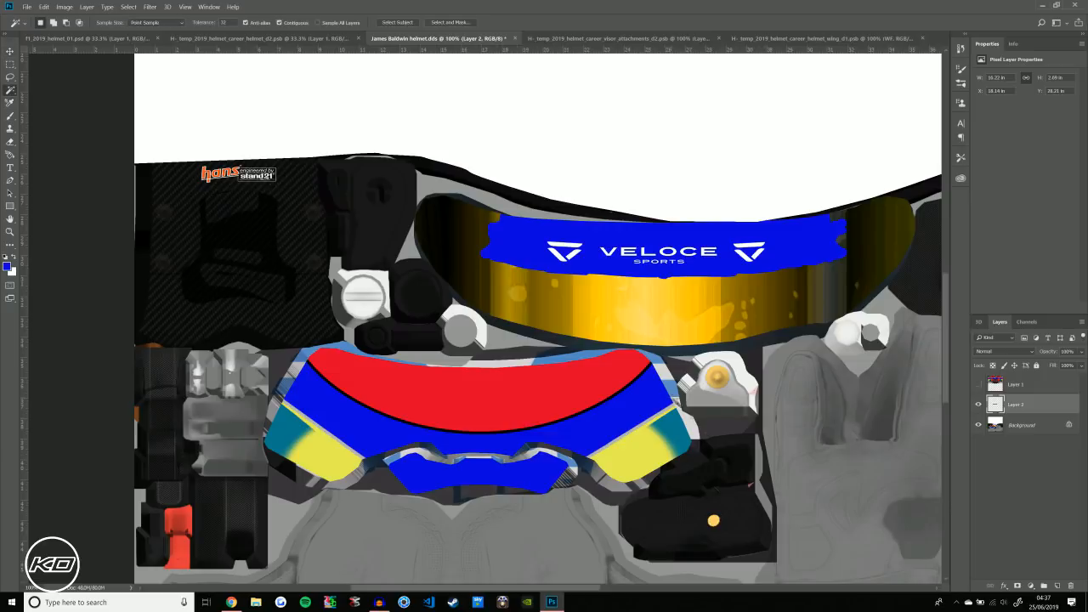
{"action": "left_click", "coordinate": [1009, 430]}
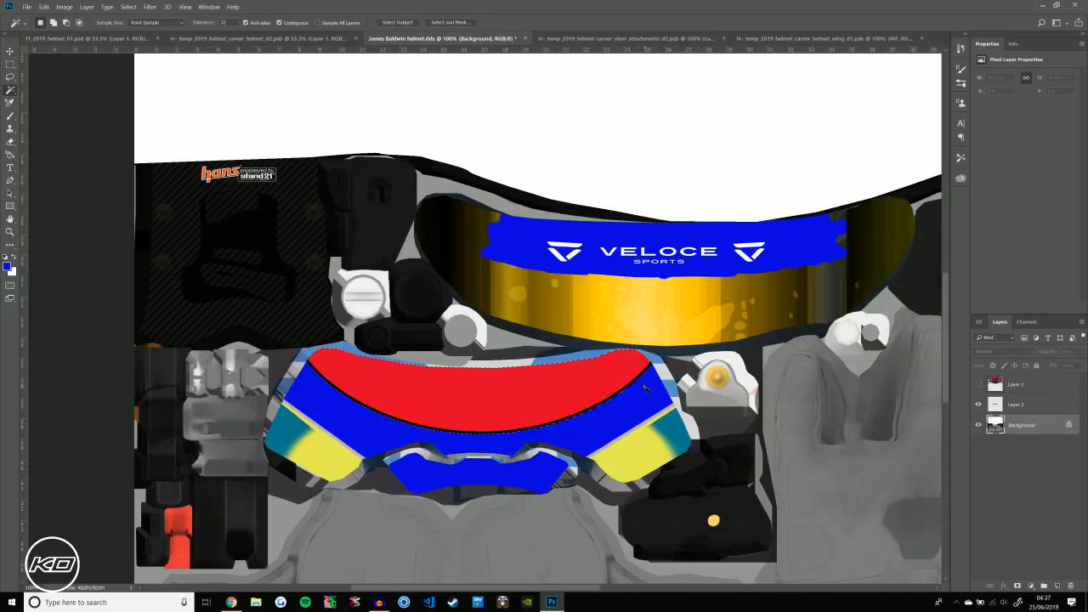
{"action": "left_click", "coordinate": [671, 410], "text": "shift"}
{"action": "left_click", "coordinate": [670, 443], "text": "shift"}
{"action": "left_click", "coordinate": [668, 447], "text": "shift"}
{"action": "left_click", "coordinate": [663, 445], "text": "shift"}
{"action": "left_click", "coordinate": [659, 445], "text": "shift"}
{"action": "left_click", "coordinate": [659, 444], "text": "shift"}
{"action": "left_click", "coordinate": [601, 452], "text": "shift"}
Copy the selected wing artwork into the helmet wing texture document, placing it over the upper middle of the texture
{"action": "left_click", "coordinate": [11, 51]}
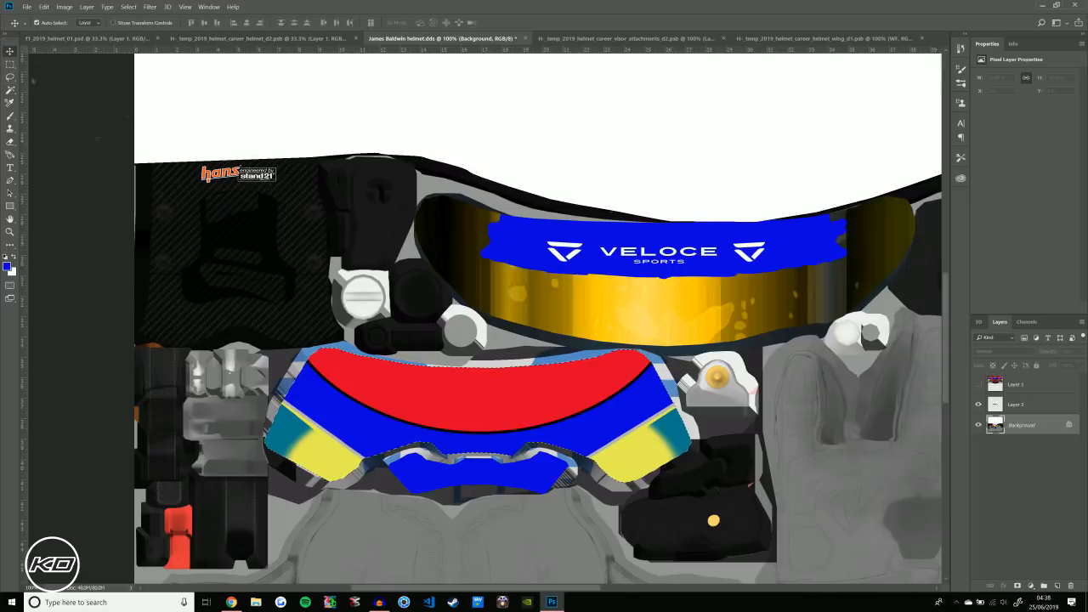
{"action": "left_click_drag", "start_coordinate": [538, 406], "coordinate": [932, 45]}
{"action": "left_click_drag", "start_coordinate": [841, 39], "coordinate": [593, 294]}
Stretch the wing artwork to cover the large wing wireframe, about 27.8 in wide and 13.1 in high
{"action": "key", "text": "ctrl+t"}
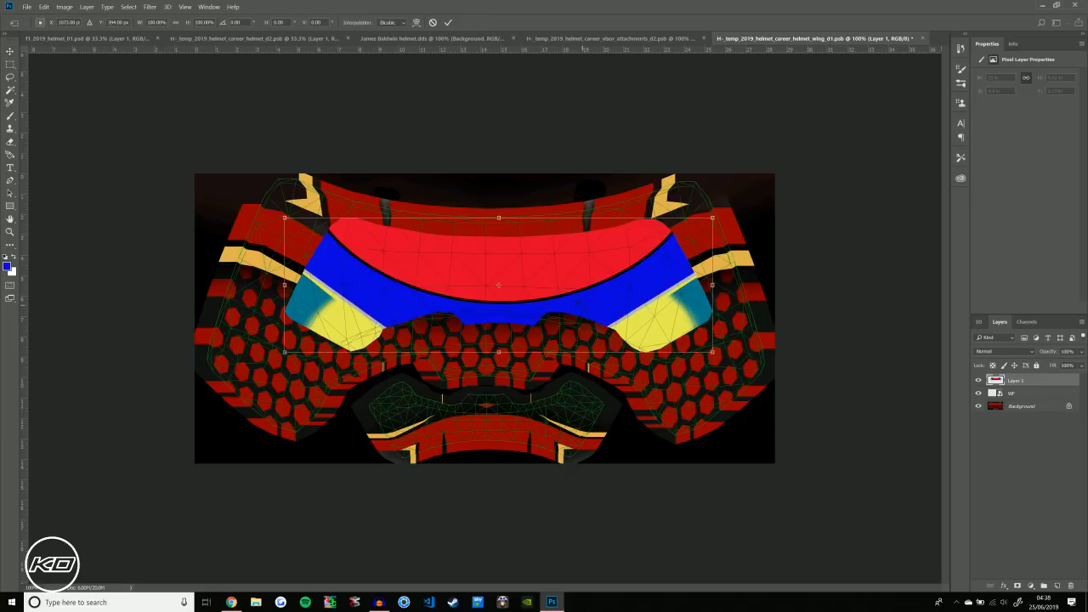
{"action": "left_click_drag", "start_coordinate": [499, 217], "coordinate": [499, 174]}
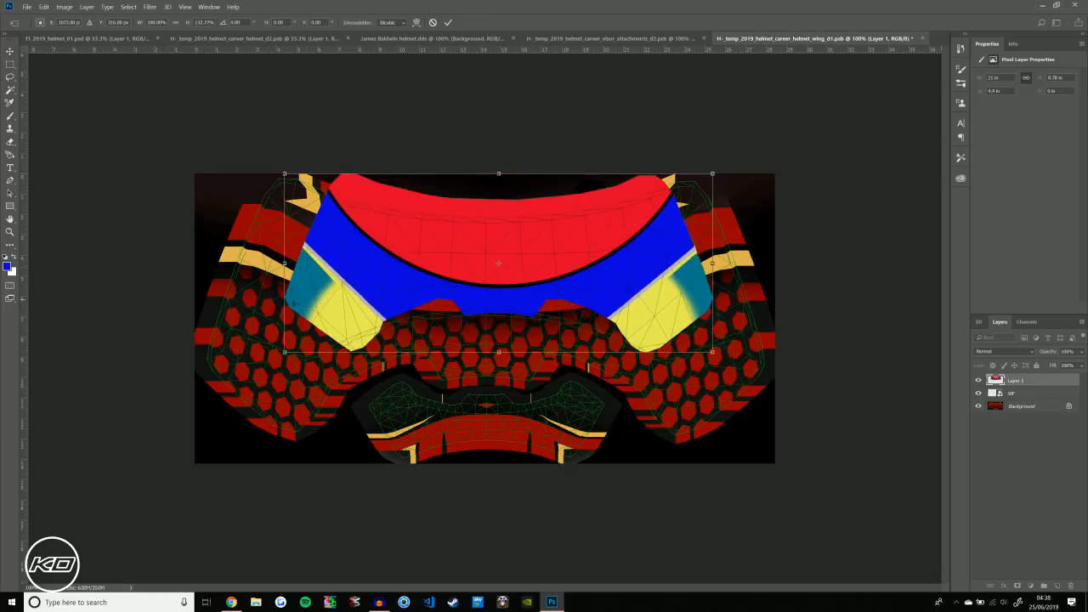
{"action": "left_click_drag", "start_coordinate": [283, 263], "coordinate": [218, 263]}
{"action": "left_click_drag", "start_coordinate": [464, 351], "coordinate": [464, 434]}
{"action": "left_click_drag", "start_coordinate": [713, 303], "coordinate": [764, 304]}
{"action": "left_click_drag", "start_coordinate": [218, 304], "coordinate": [207, 303]}
{"action": "left_click_drag", "start_coordinate": [490, 434], "coordinate": [487, 441]}
{"action": "left_click_drag", "start_coordinate": [766, 318], "coordinate": [769, 318]}
{"action": "left_click_drag", "start_coordinate": [207, 307], "coordinate": [201, 307]}
{"action": "key", "text": "Return"}
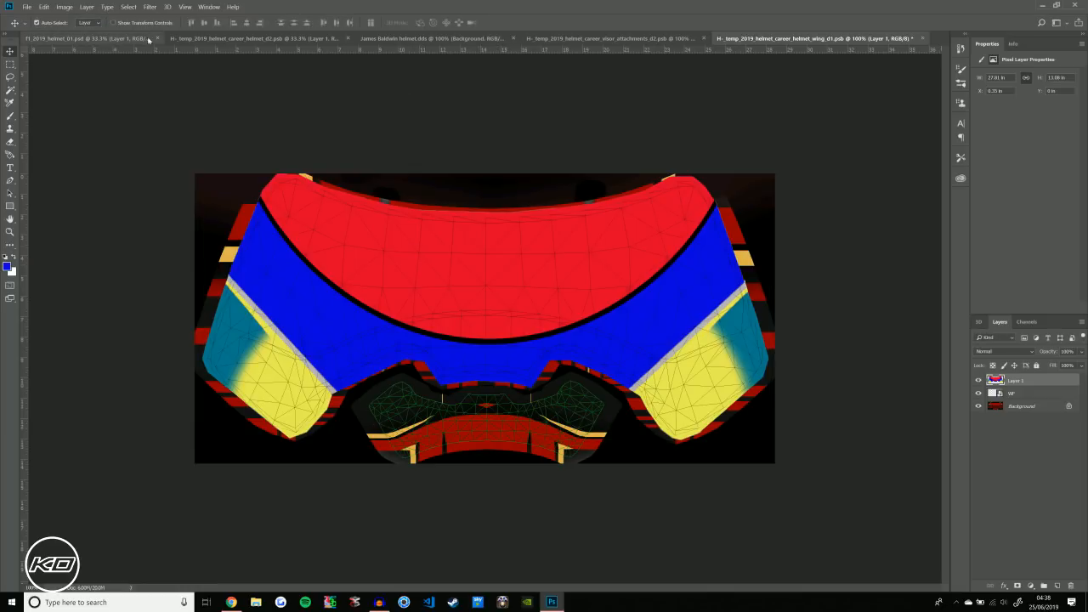
Refresh the career_helmet_wing_d texture on the 3D helmet and inspect the wing artwork from both sides
{"action": "left_click", "coordinate": [90, 39]}
{"action": "left_click_drag", "start_coordinate": [432, 164], "coordinate": [483, 178]}
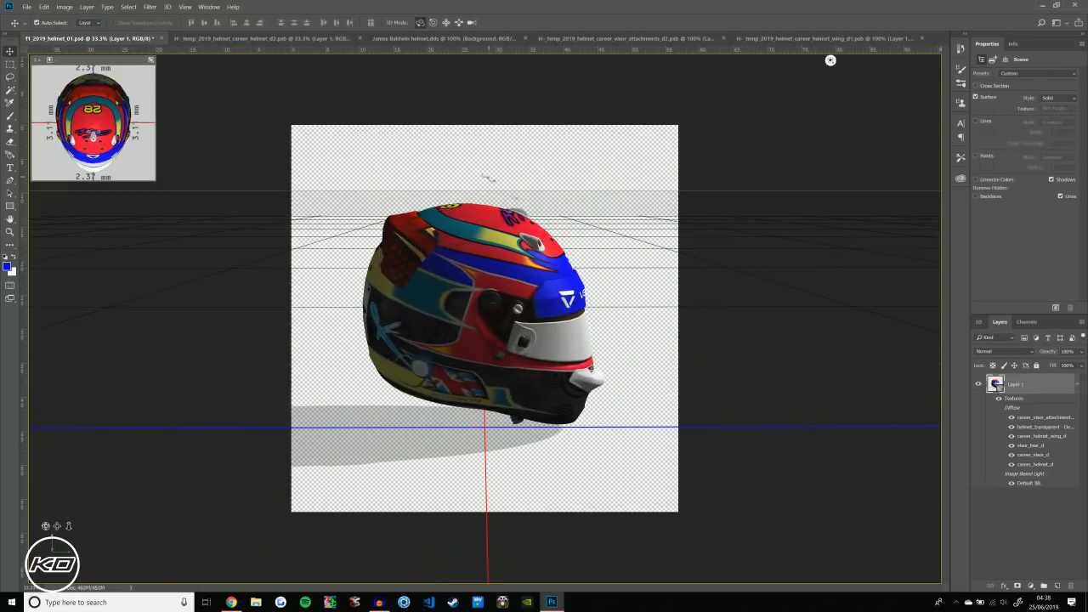
{"action": "left_click", "coordinate": [1011, 435]}
{"action": "left_click", "coordinate": [1011, 436]}
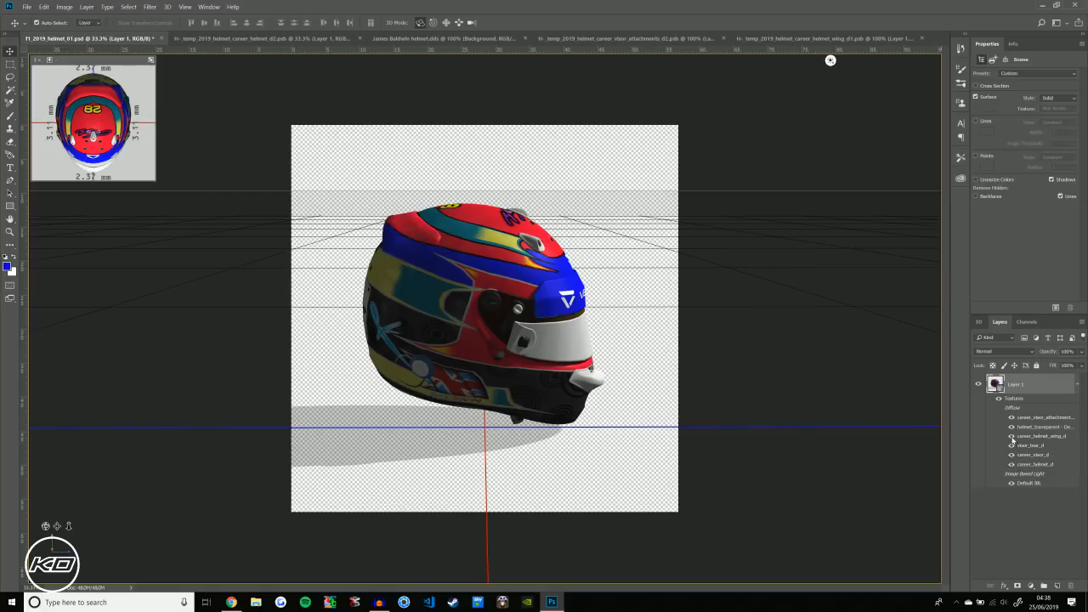
{"action": "left_click_drag", "start_coordinate": [369, 241], "coordinate": [262, 241]}
{"action": "left_click_drag", "start_coordinate": [604, 176], "coordinate": [360, 181]}
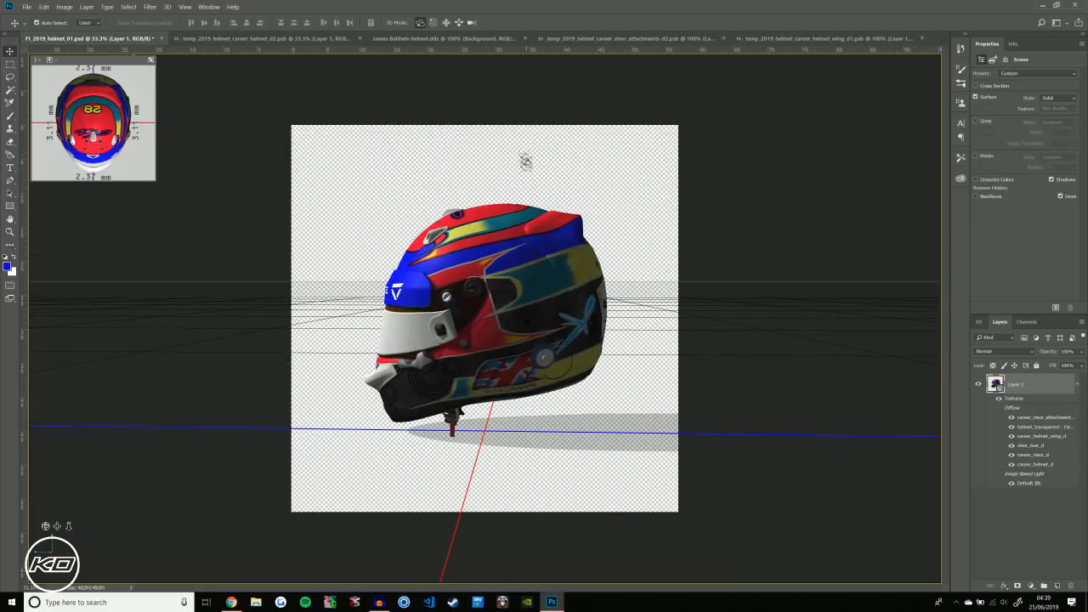
Save the career helmet shell texture document to the Desktop as James Helmet in Intel Texture Works DDS format
{"action": "left_click", "coordinate": [283, 40]}
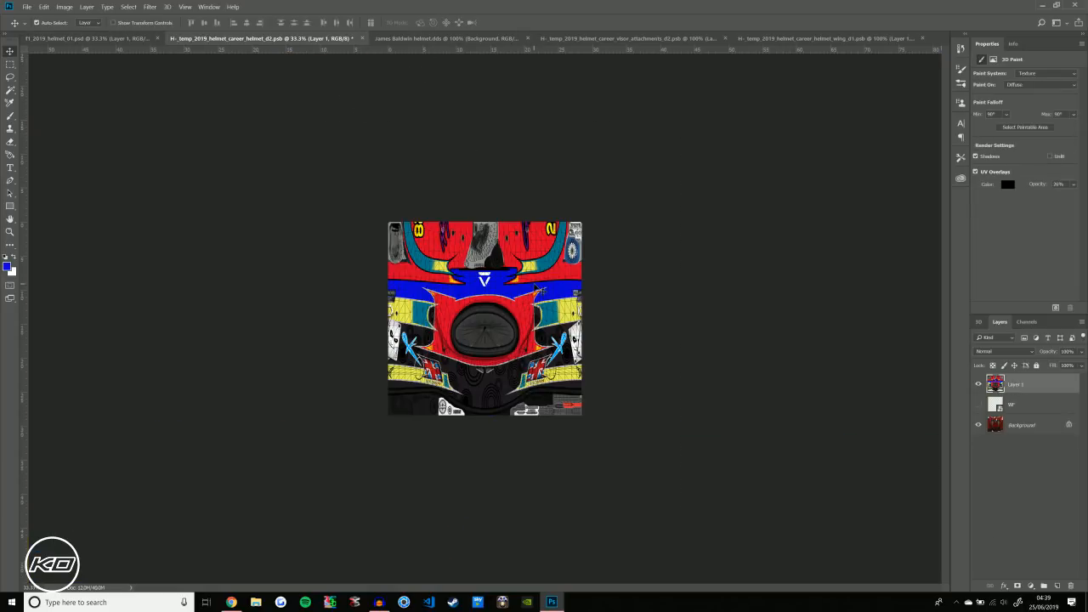
{"action": "key", "text": "ctrl+plus"}
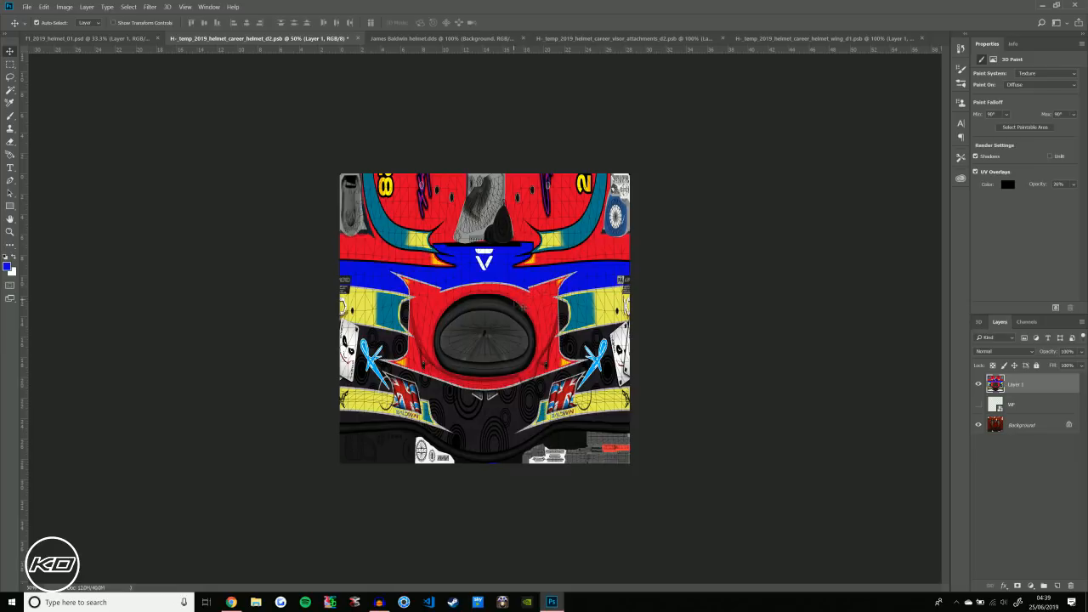
{"action": "left_click", "coordinate": [26, 8]}
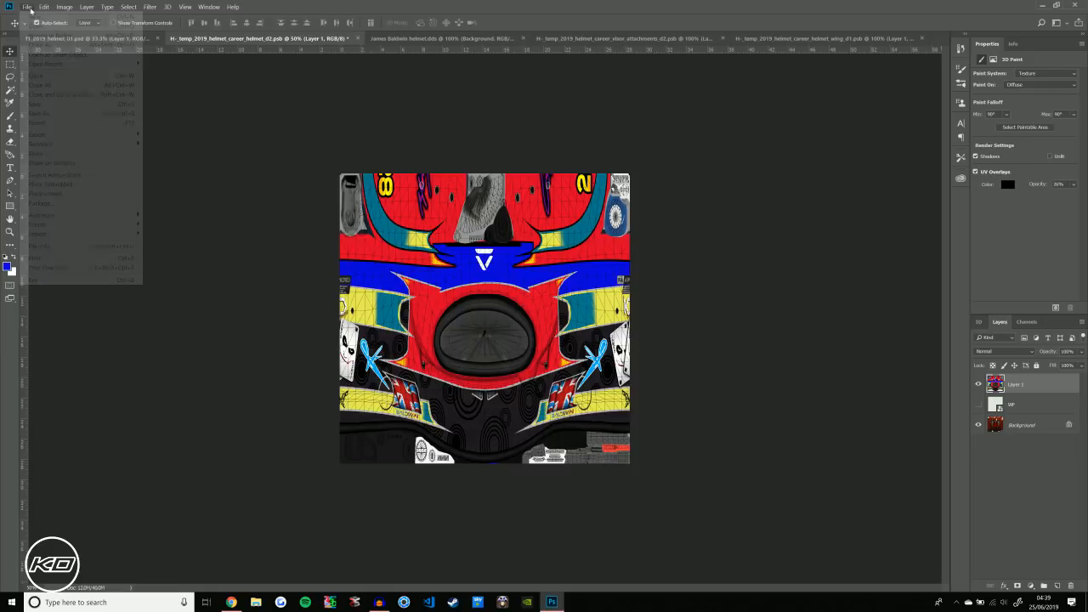
{"action": "left_click", "coordinate": [53, 114]}
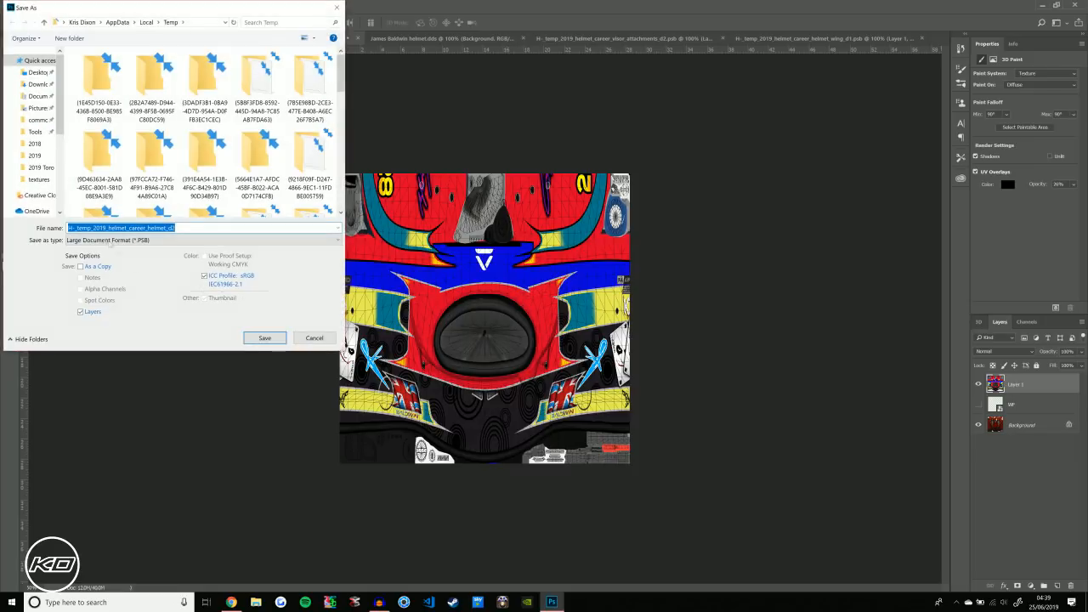
{"action": "left_click", "coordinate": [38, 72]}
{"action": "left_click", "coordinate": [141, 239]}
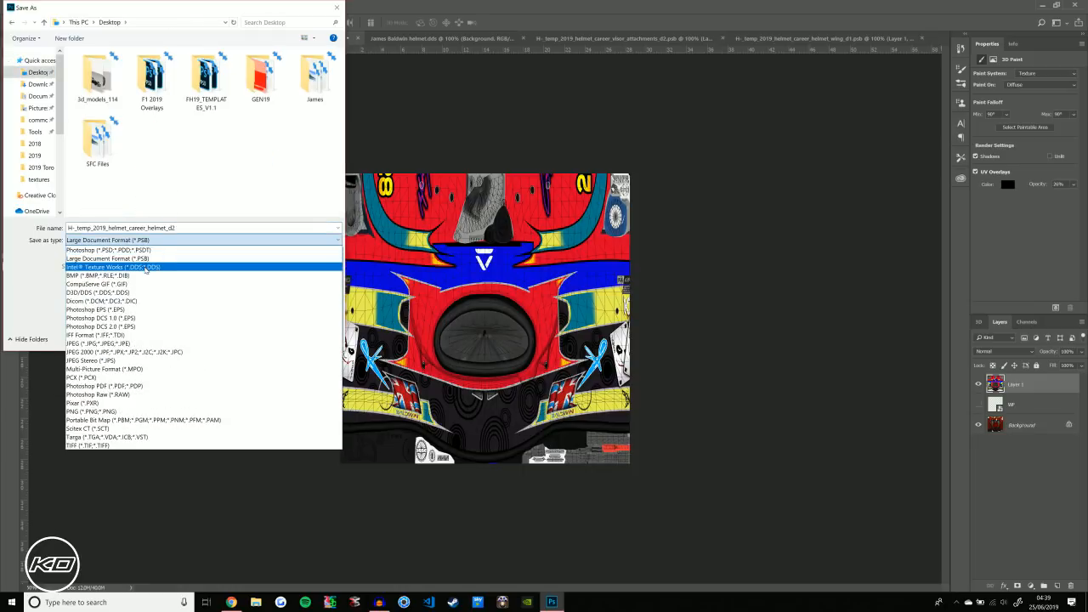
{"action": "left_click", "coordinate": [146, 267]}
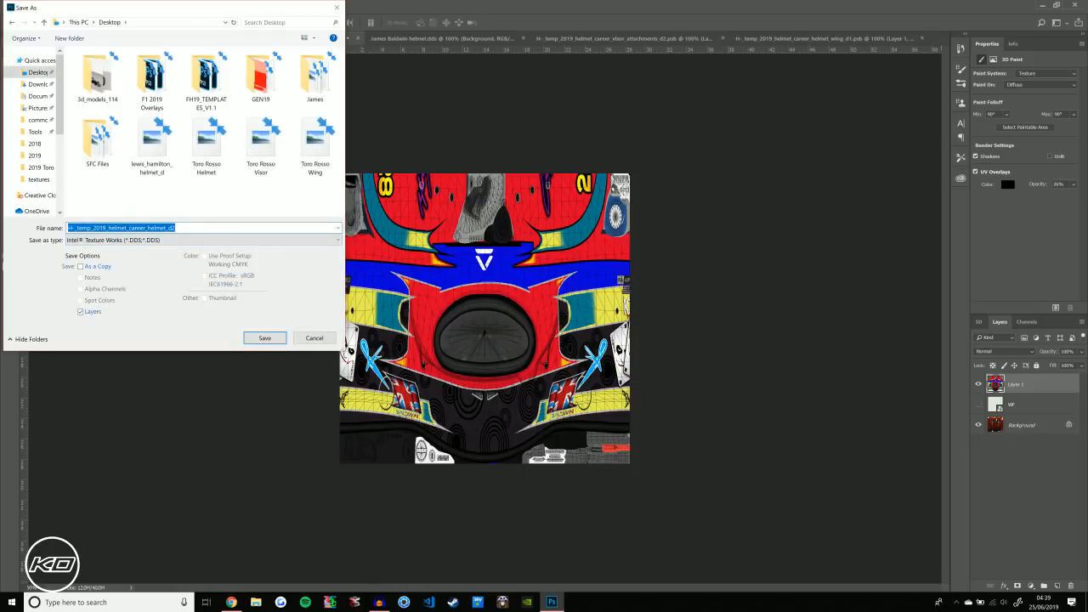
{"action": "type", "text": "Jame s"}
{"action": "type", "text": "s H"}
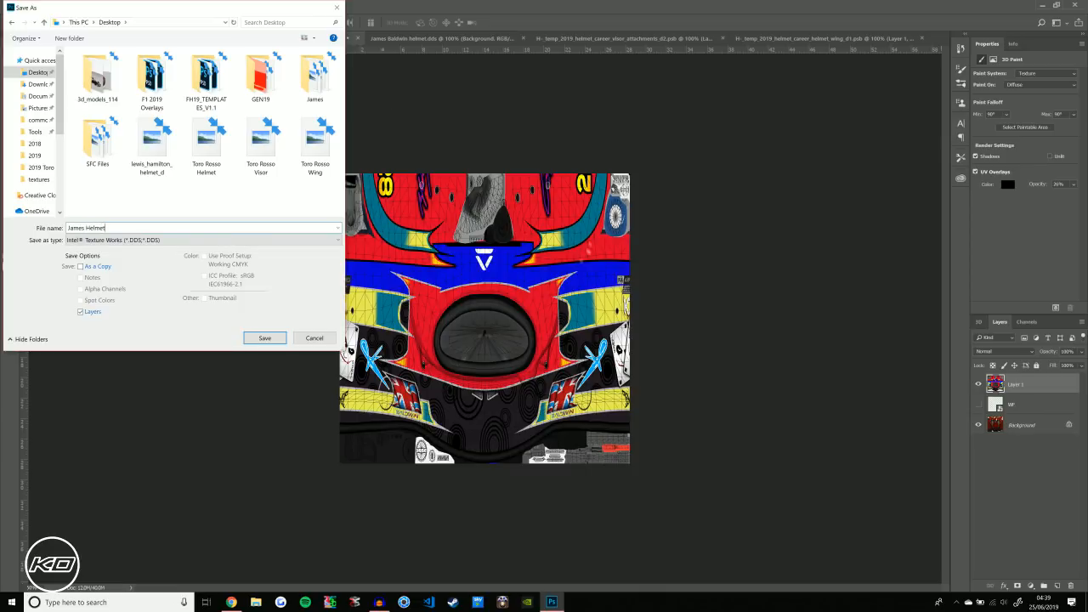
{"action": "left_click", "coordinate": [147, 240]}
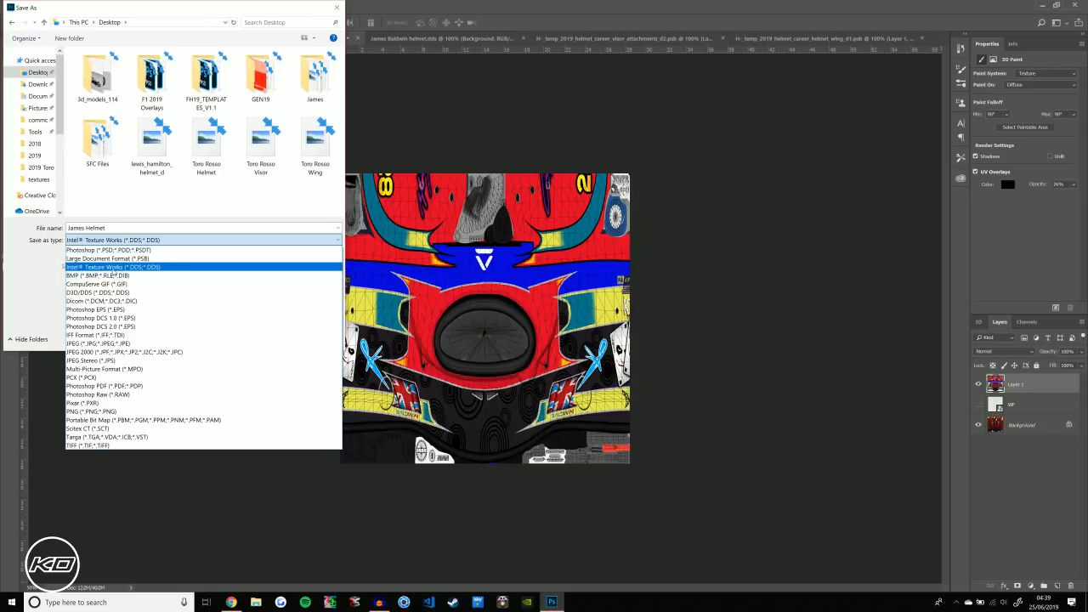
{"action": "left_click", "coordinate": [113, 268]}
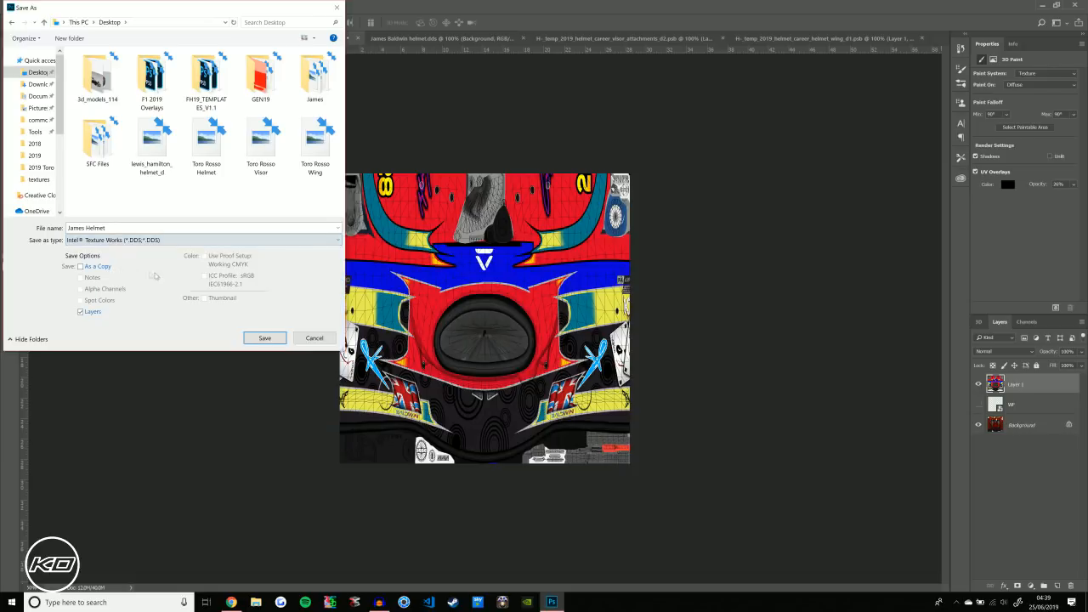
{"action": "left_click", "coordinate": [263, 338]}
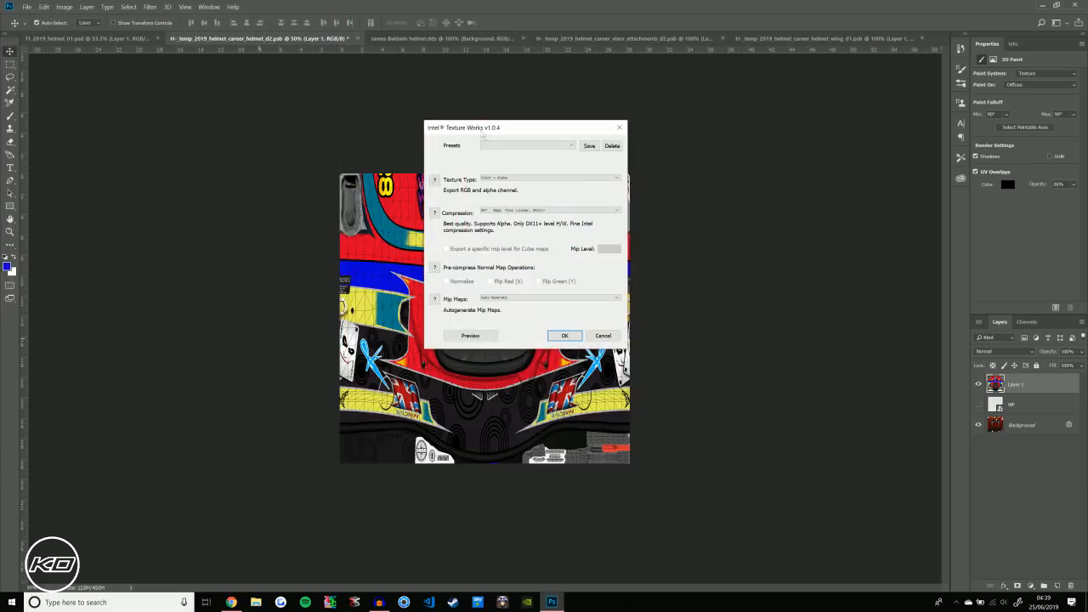
Export the helmet DDS with Color texture type and BC1 sRGB compression, using the Helmet preset
{"action": "left_click_drag", "start_coordinate": [480, 131], "coordinate": [443, 164]}
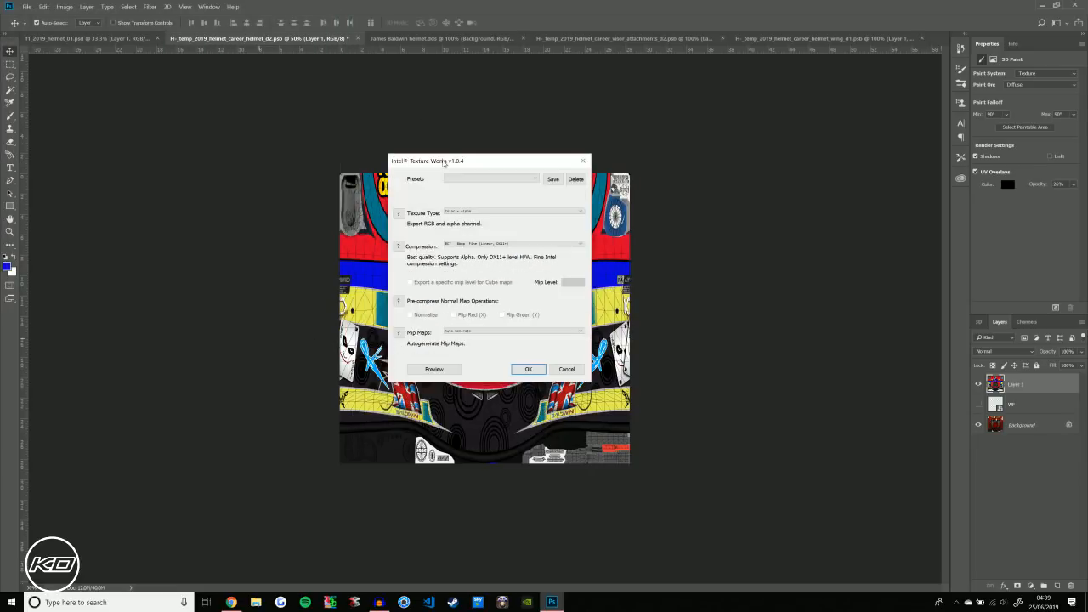
{"action": "left_click", "coordinate": [457, 210]}
{"action": "left_click", "coordinate": [463, 217]}
{"action": "left_click", "coordinate": [478, 245]}
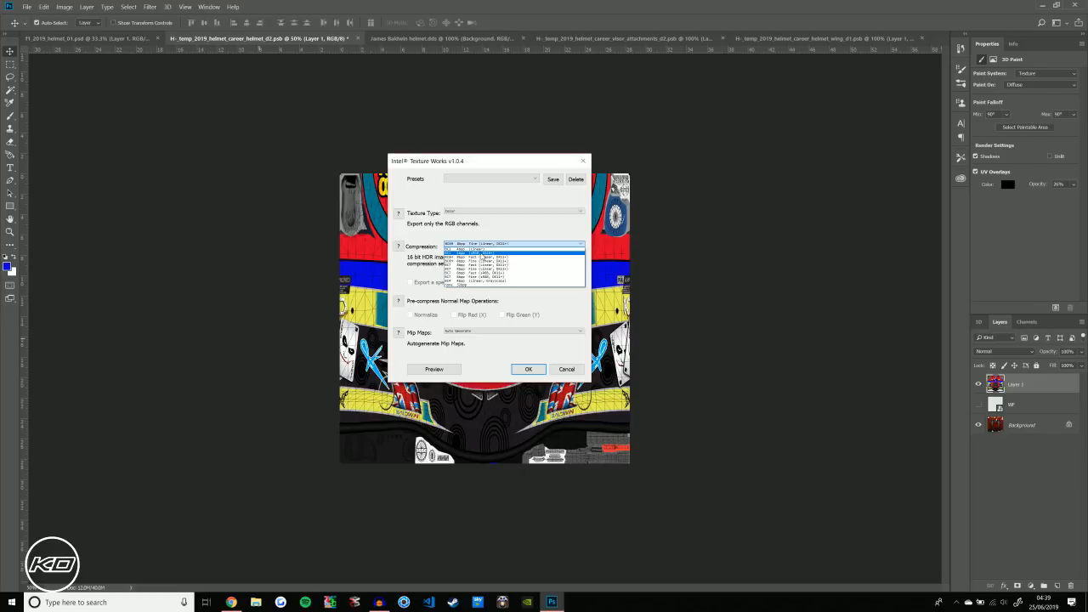
{"action": "left_click", "coordinate": [483, 253]}
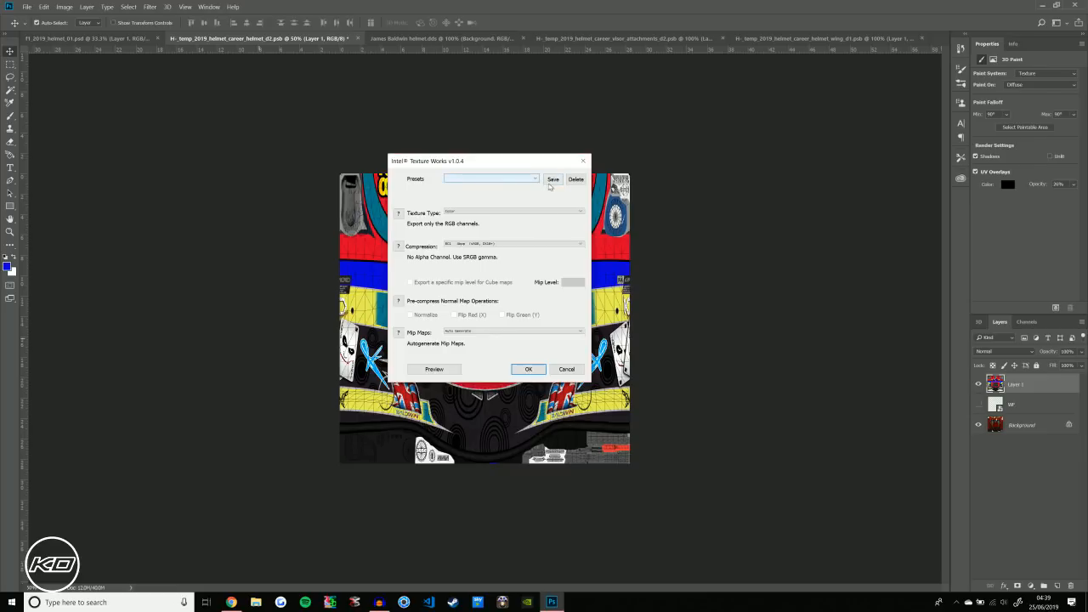
{"action": "left_click", "coordinate": [530, 179]}
{"action": "left_click", "coordinate": [500, 185]}
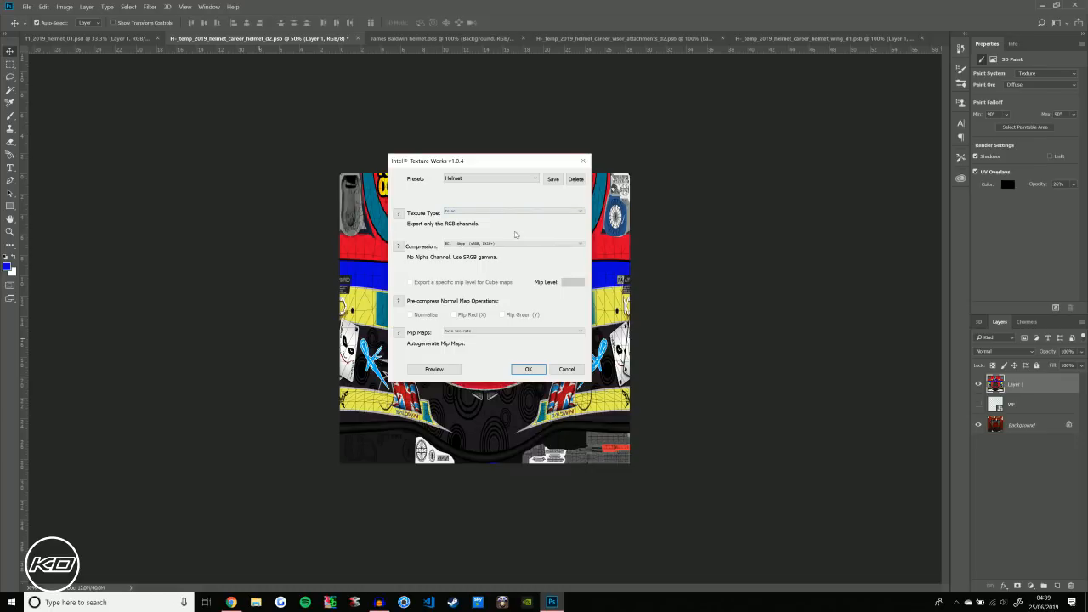
{"action": "left_click", "coordinate": [530, 179]}
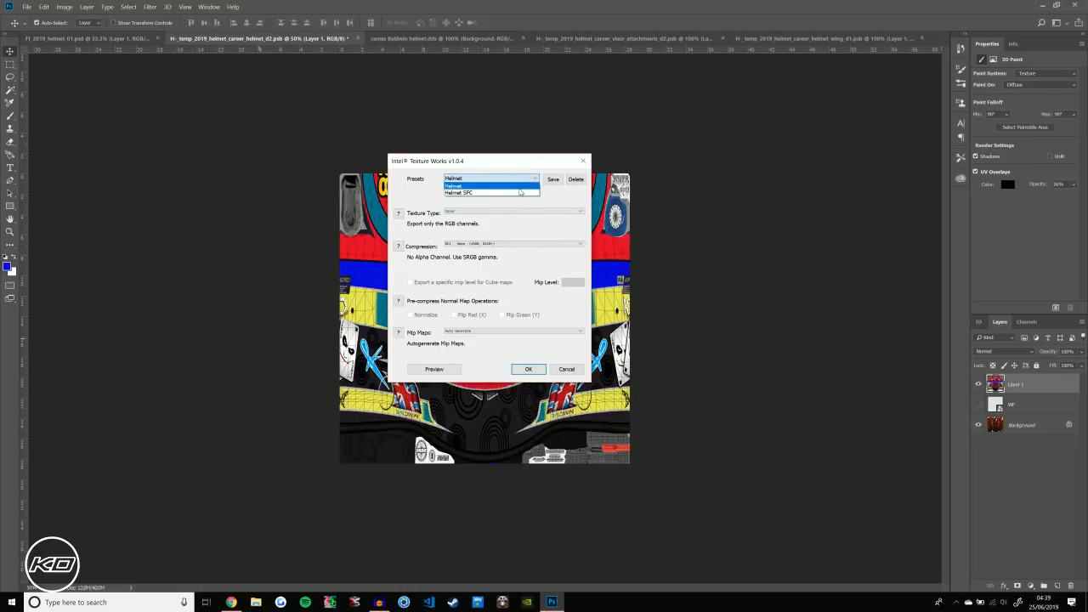
{"action": "left_click", "coordinate": [518, 186]}
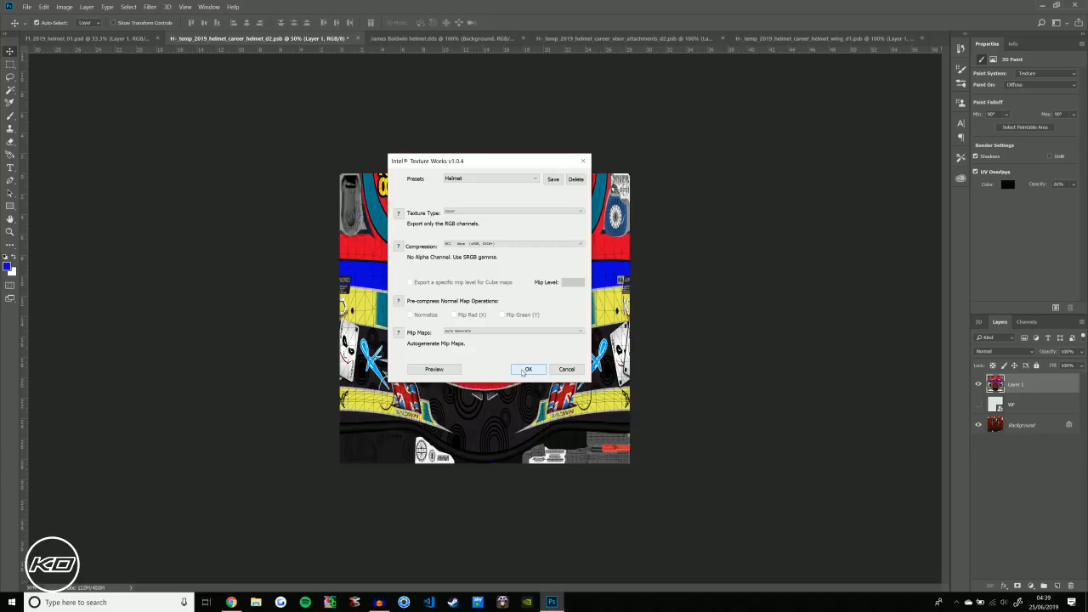
{"action": "left_click", "coordinate": [526, 369]}
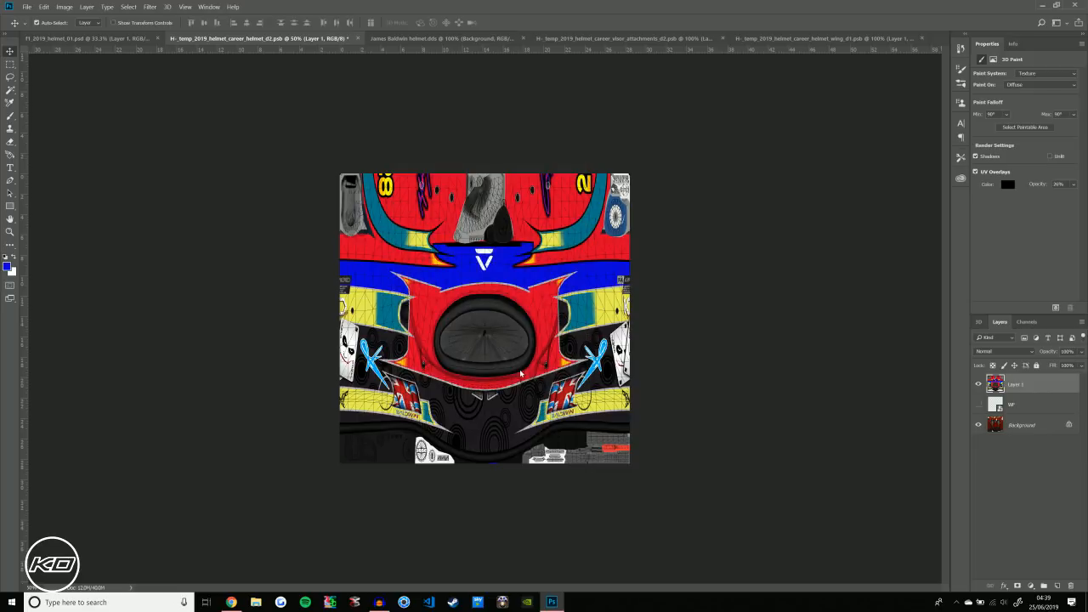
Save the visor attachments texture to the Desktop as James Visor in Intel Texture Works DDS format, accepting the Color and BC1 sRGB export settings
{"action": "left_click", "coordinate": [366, 40]}
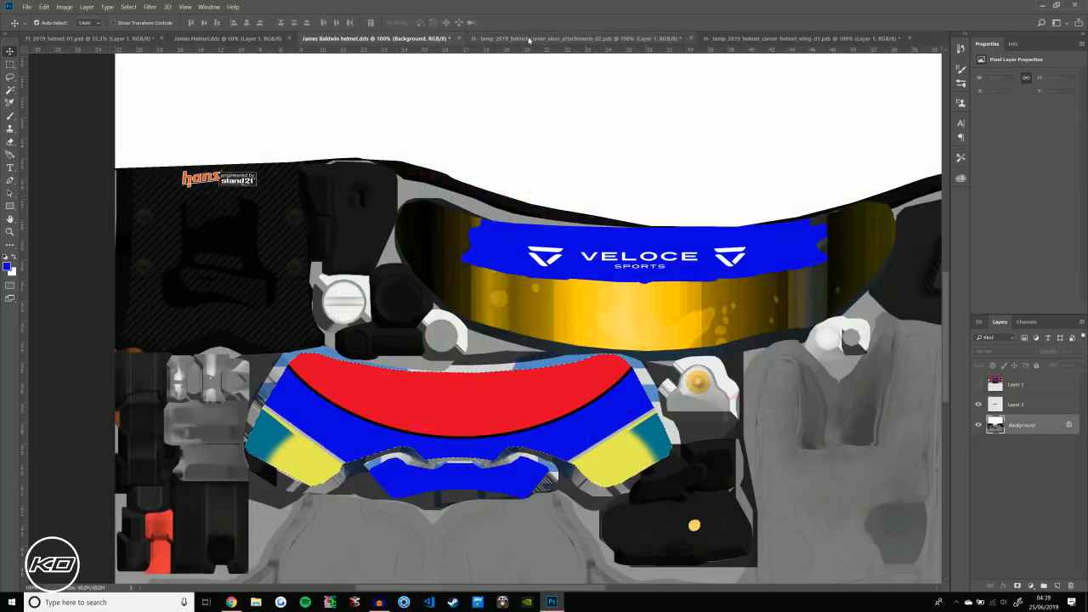
{"action": "left_click", "coordinate": [533, 39]}
{"action": "key", "text": "ctrl+shift+s"}
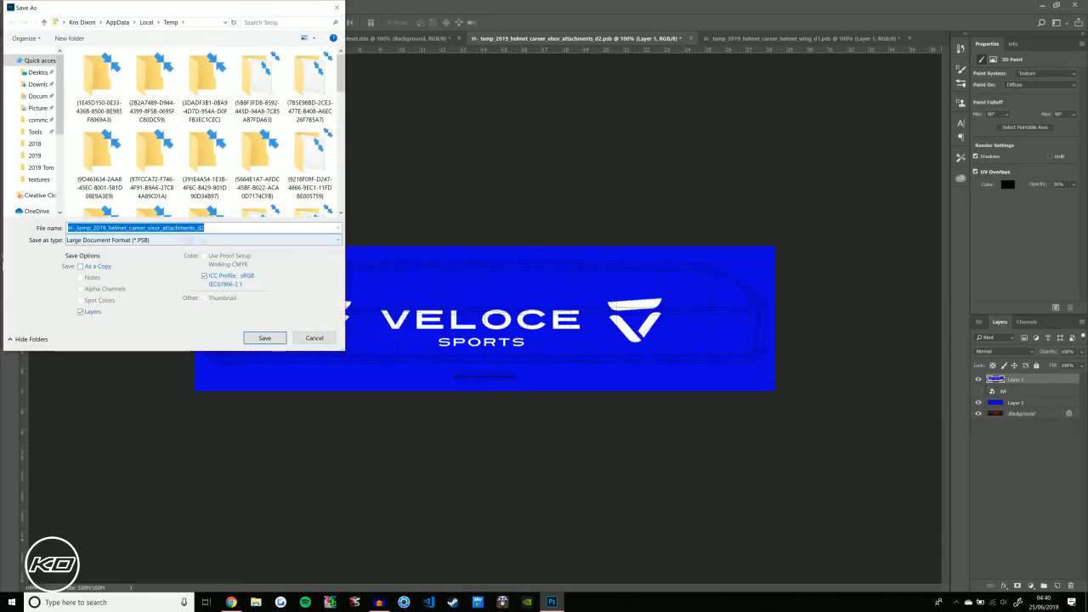
{"action": "left_click", "coordinate": [37, 72]}
{"action": "left_click", "coordinate": [154, 243]}
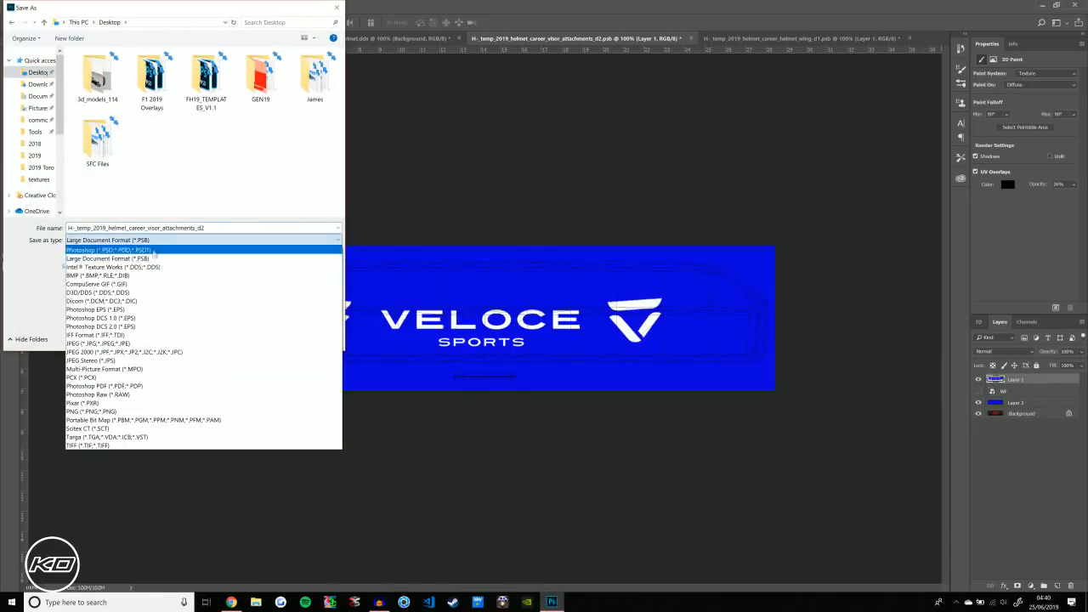
{"action": "left_click", "coordinate": [156, 266]}
{"action": "double_click", "coordinate": [167, 227]}
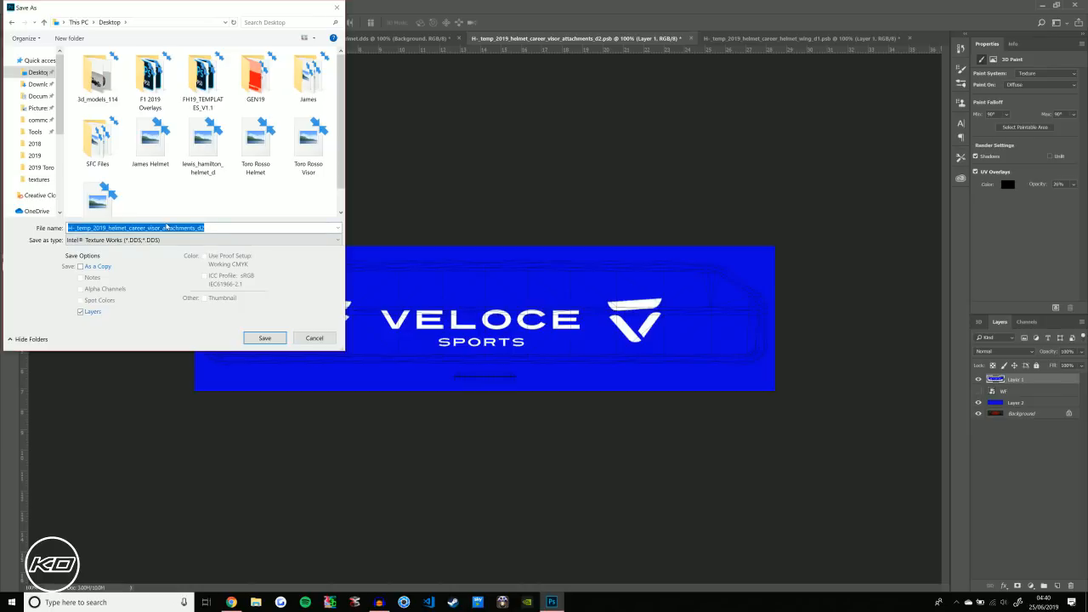
{"action": "type", "text": "James "}
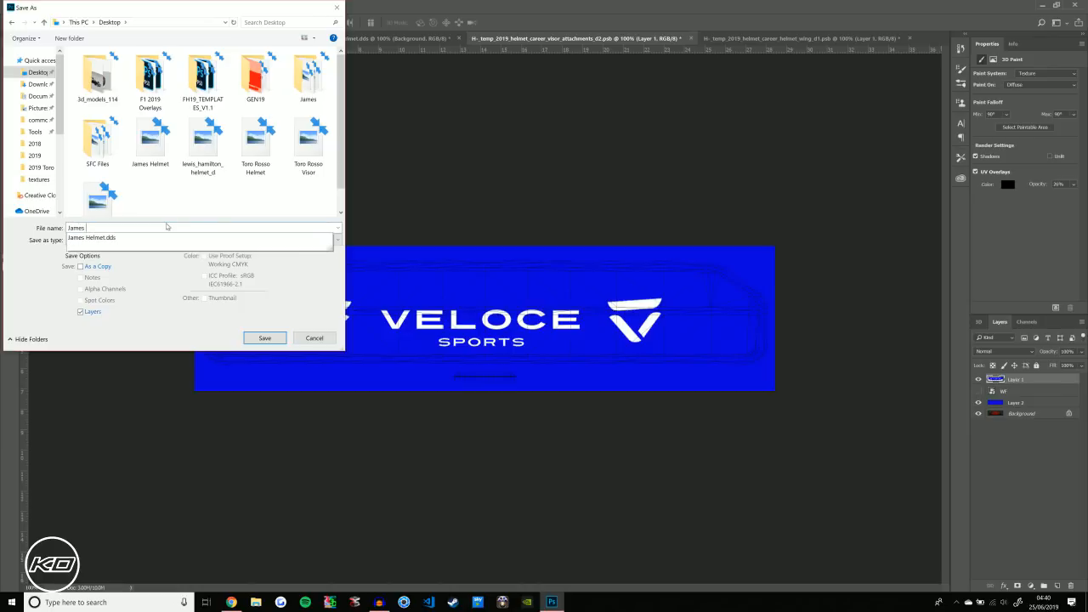
{"action": "type", "text": "Visor"}
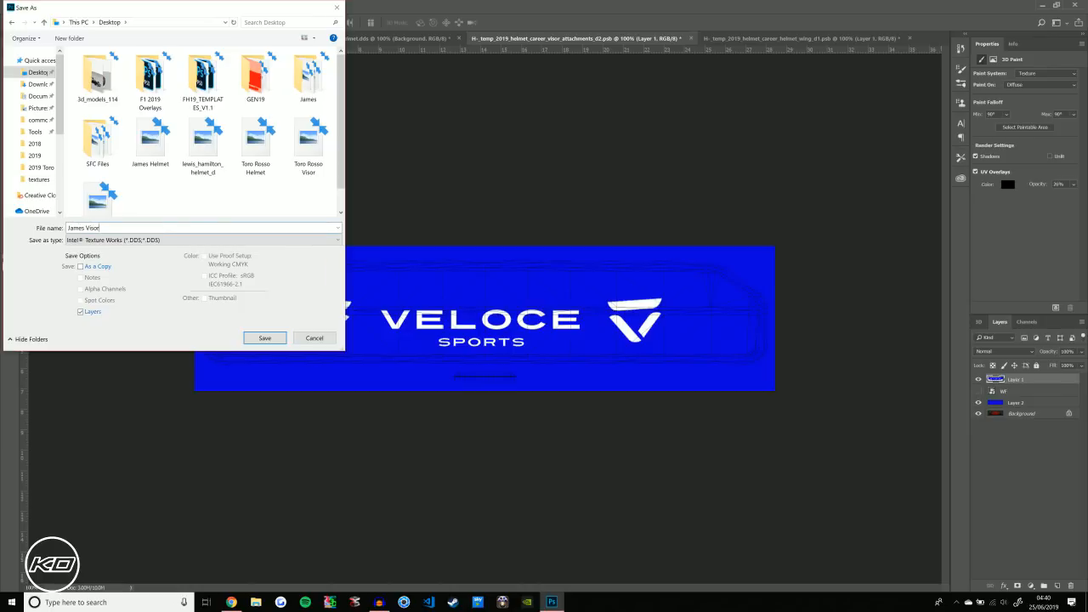
{"action": "left_click", "coordinate": [264, 338]}
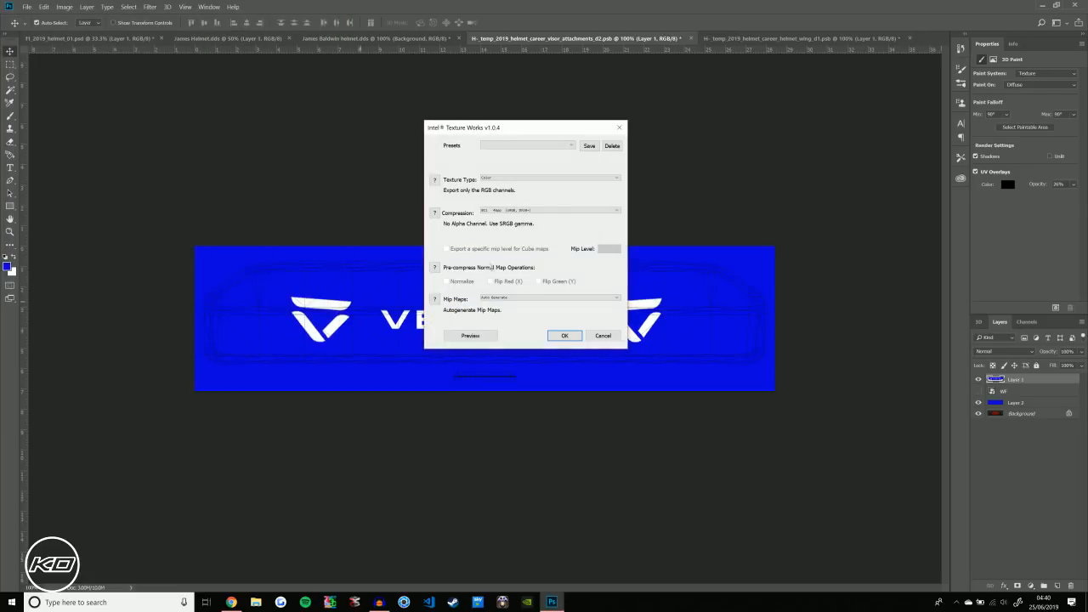
{"action": "left_click", "coordinate": [564, 335]}
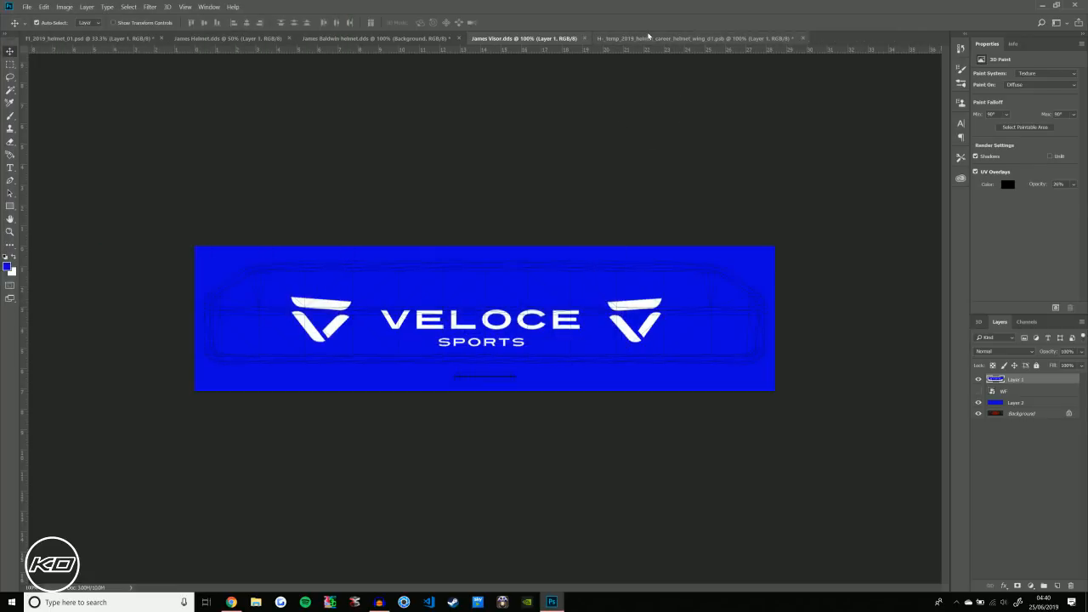
In the helmet wing texture document, add a new layer directly above the Background layer
{"action": "left_click", "coordinate": [650, 39]}
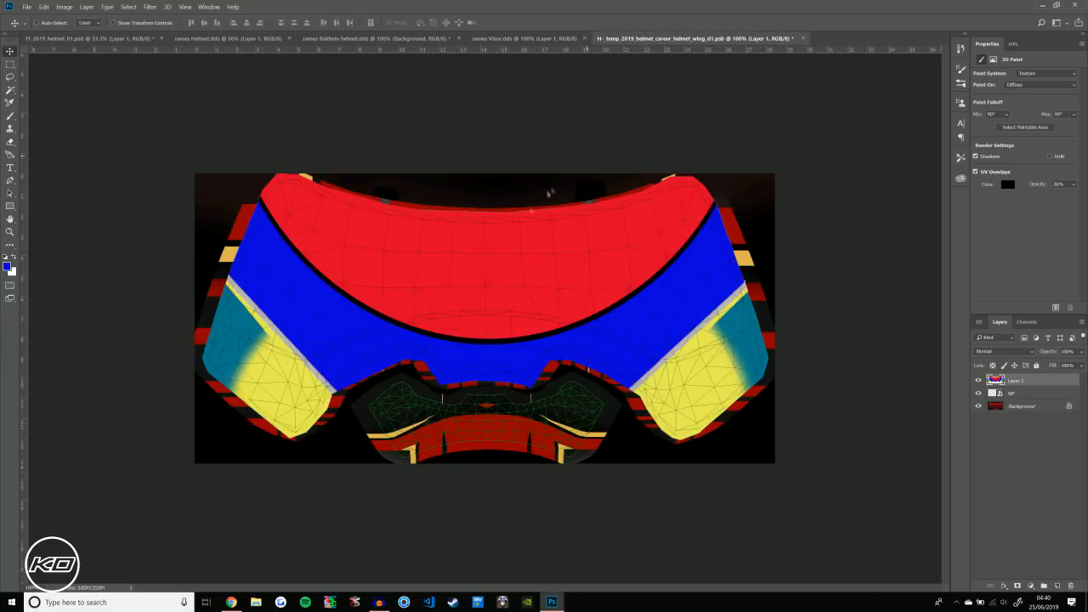
{"action": "key", "text": "ctrl+shift+s"}
{"action": "left_click", "coordinate": [317, 339]}
{"action": "left_click", "coordinate": [1015, 410]}
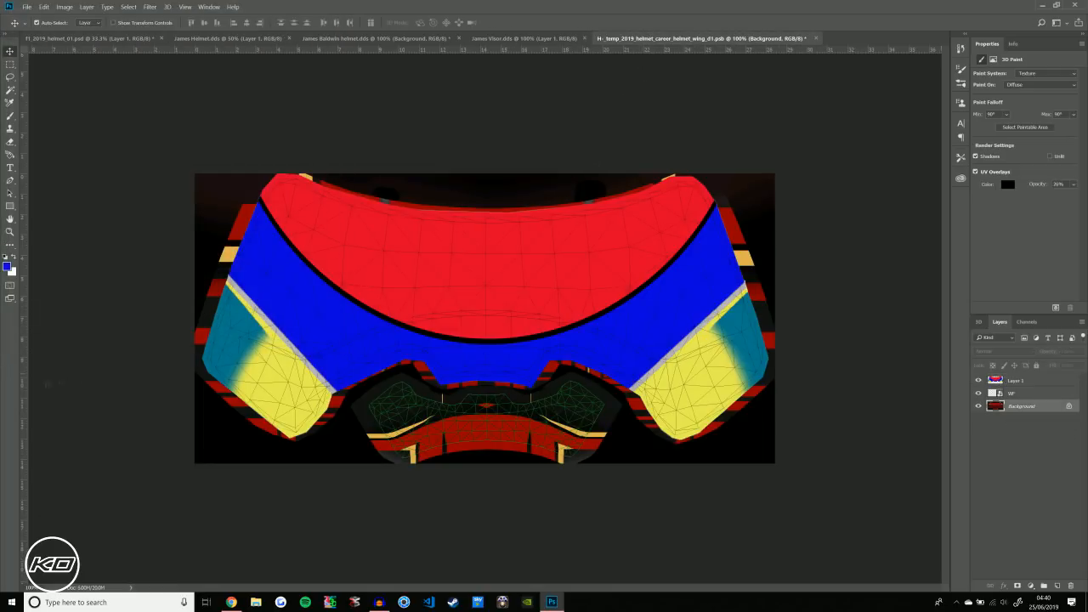
{"action": "left_click", "coordinate": [1058, 585]}
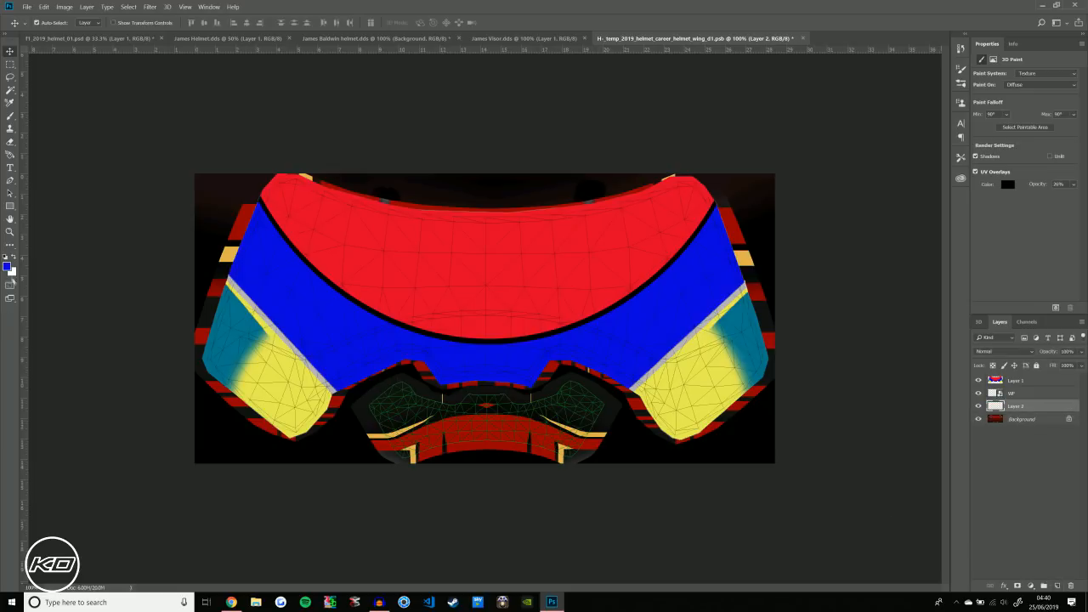
Fill the new layer with the dark brown 190c08 sampled from the wing texture's background
{"action": "left_click", "coordinate": [7, 266]}
{"action": "left_click", "coordinate": [215, 207]}
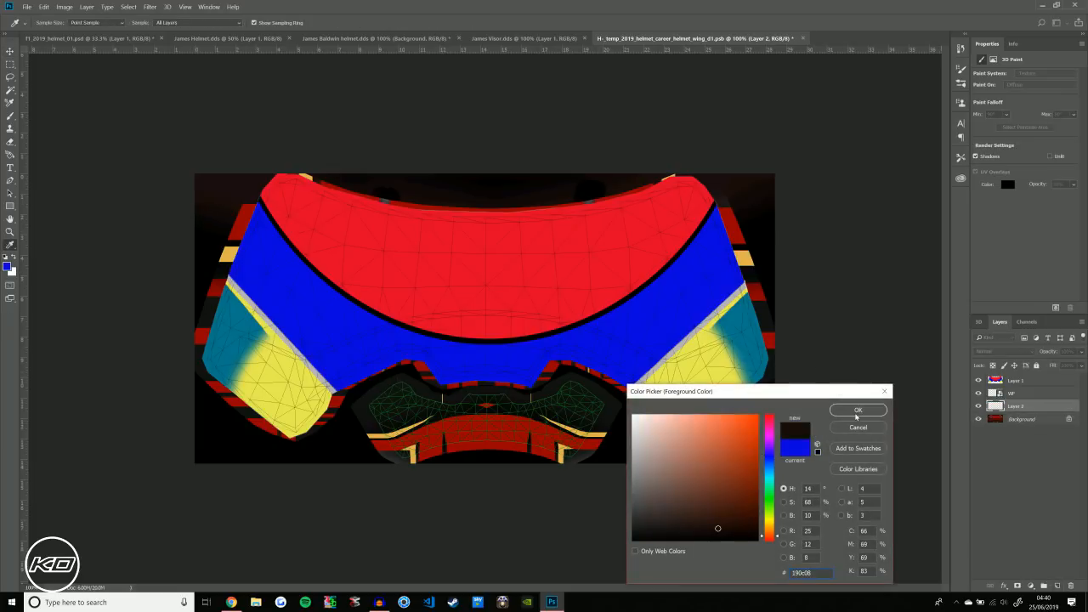
{"action": "left_click", "coordinate": [856, 411]}
{"action": "key", "text": "g"}
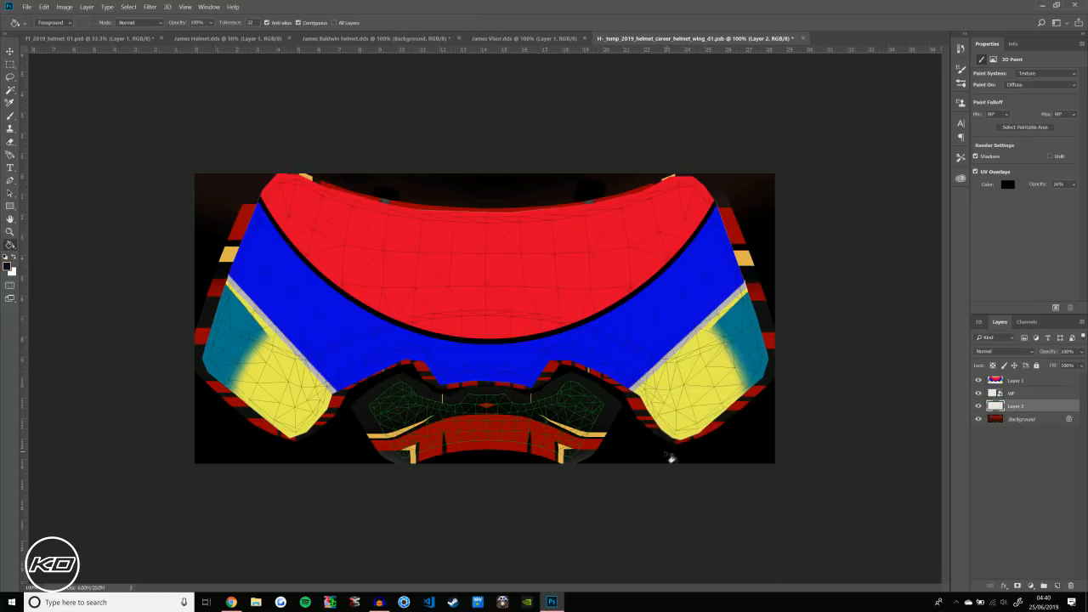
{"action": "left_click", "coordinate": [665, 457]}
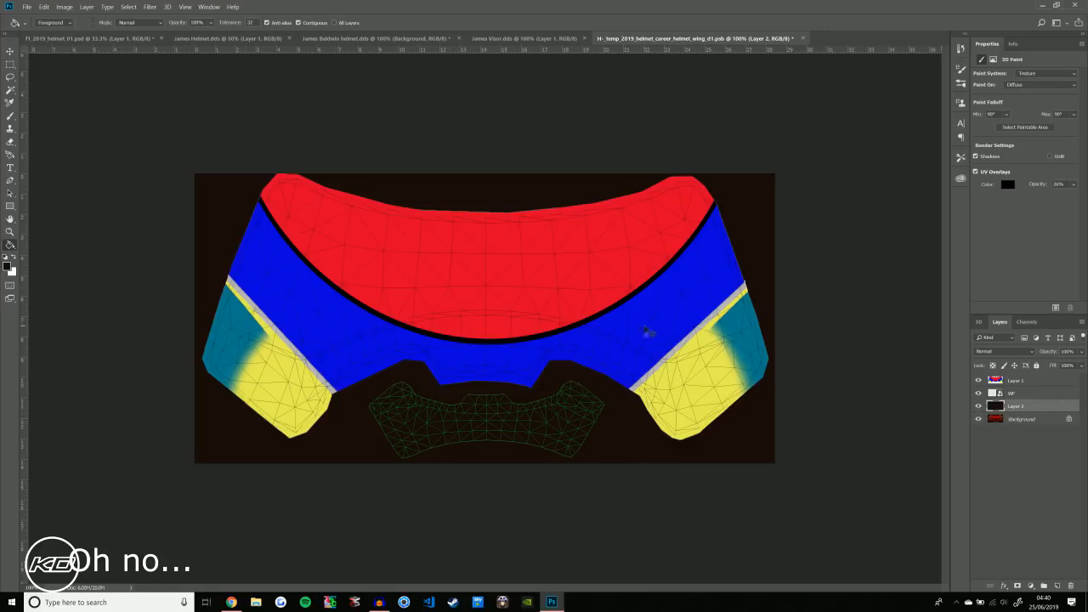
Save the wing texture to the Desktop as James Wing in Intel Texture Works DDS format, accepting the Color export settings
{"action": "key", "text": "ctrl+shift+s"}
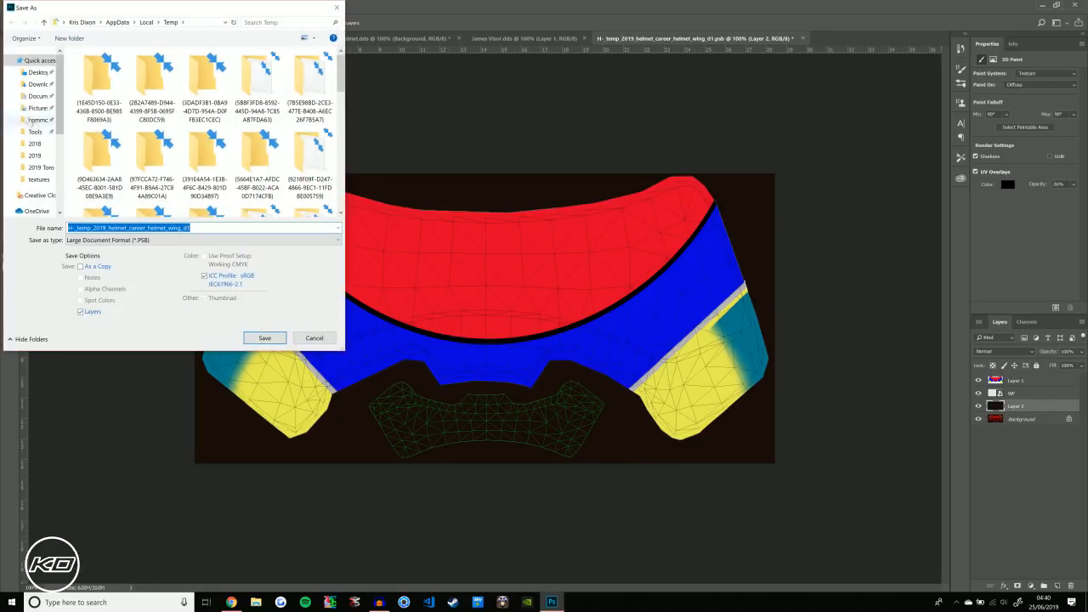
{"action": "left_click", "coordinate": [39, 73]}
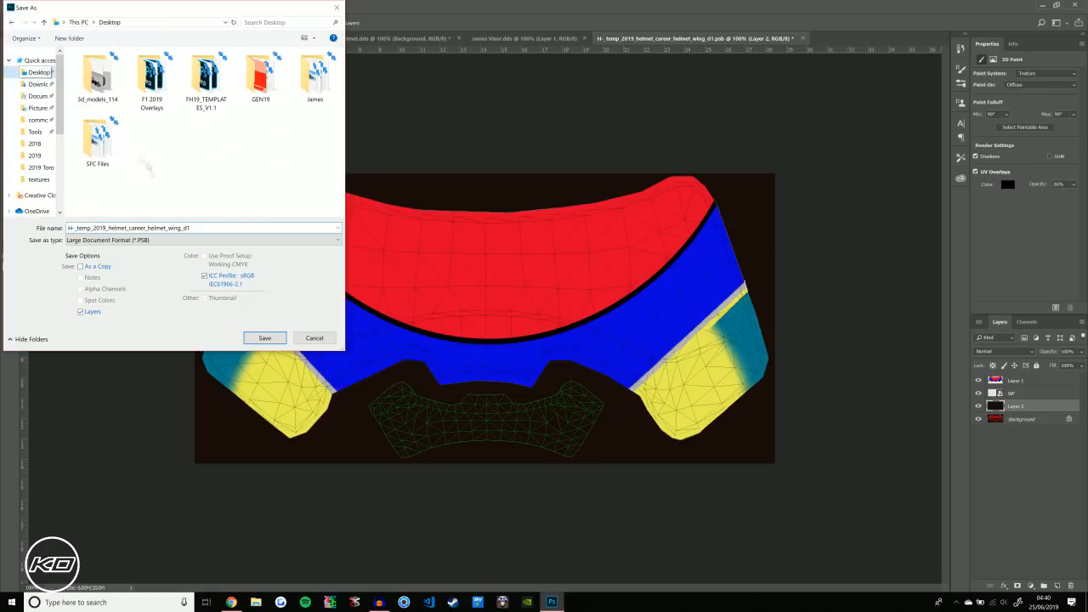
{"action": "left_click", "coordinate": [171, 240]}
{"action": "left_click", "coordinate": [210, 267]}
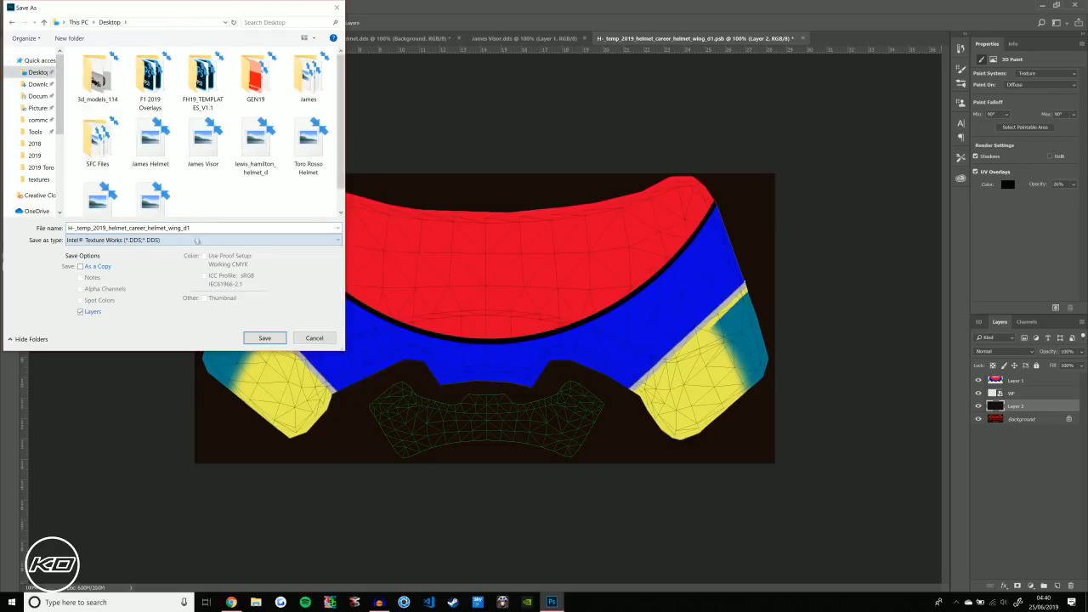
{"action": "type", "text": "Jame"}
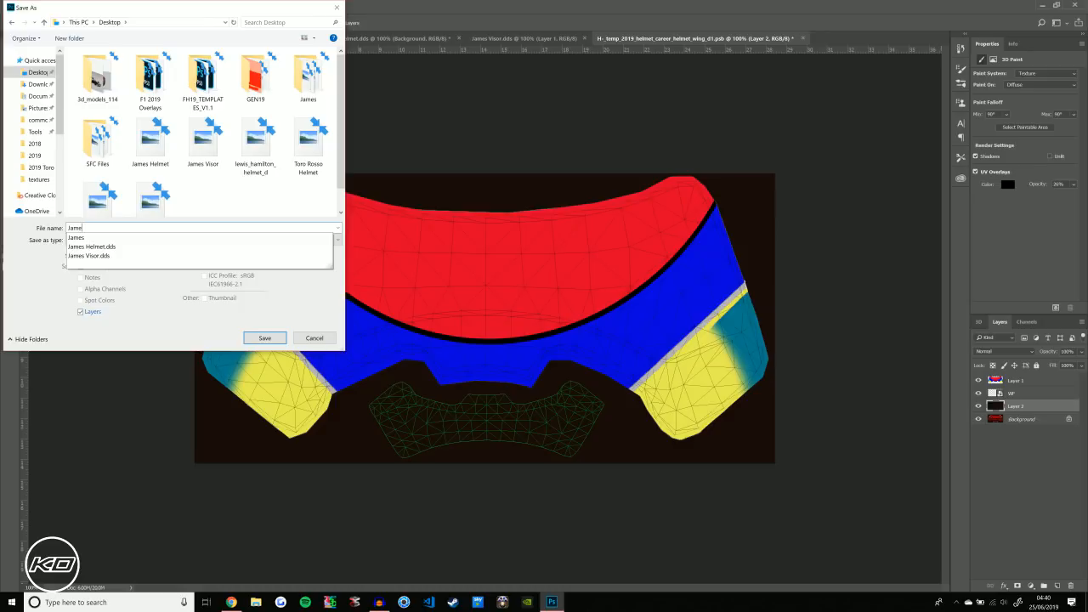
{"action": "type", "text": "s W"}
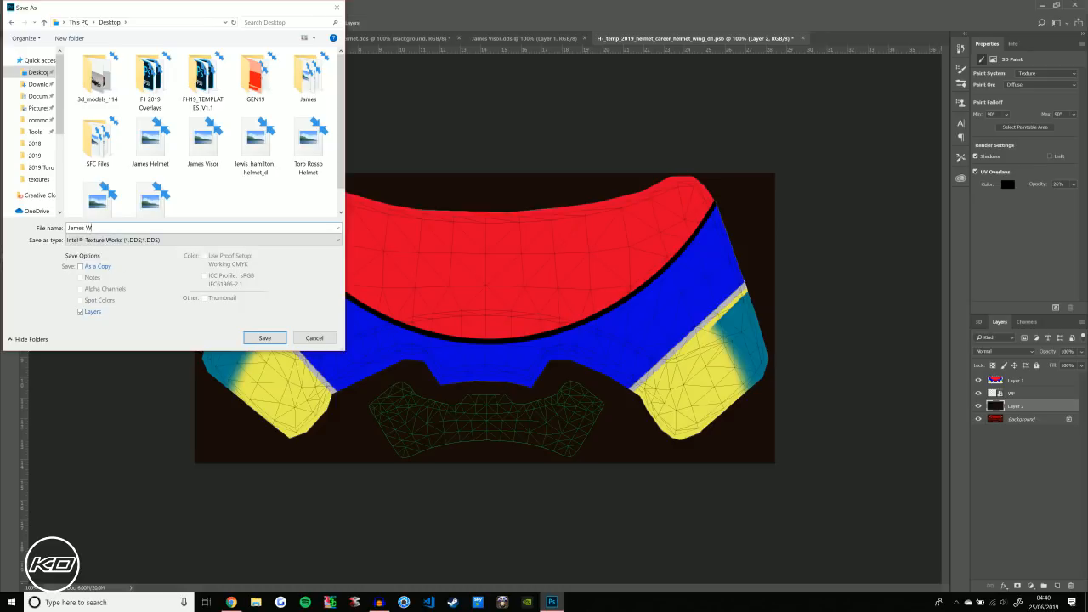
{"action": "key", "text": "Return"}
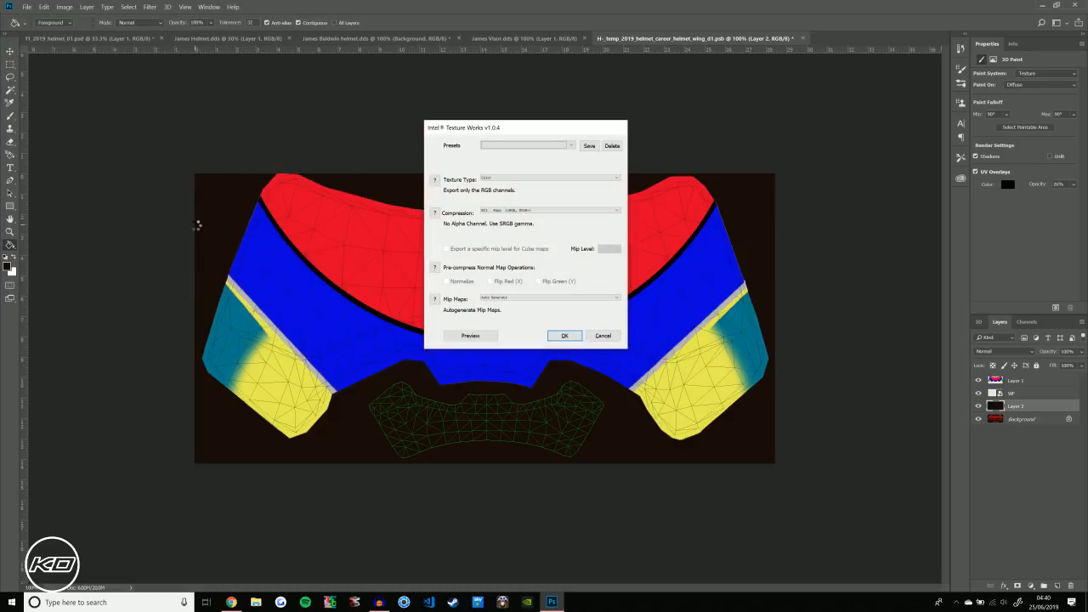
{"action": "key", "text": "Return"}
Close the exported textures and the source helmet texture without saving its changes, and return to the 3D helmet to view it
{"action": "key", "text": "ctrl+w"}
{"action": "key", "text": "ctrl+w"}
{"action": "key", "text": "ctrl+w"}
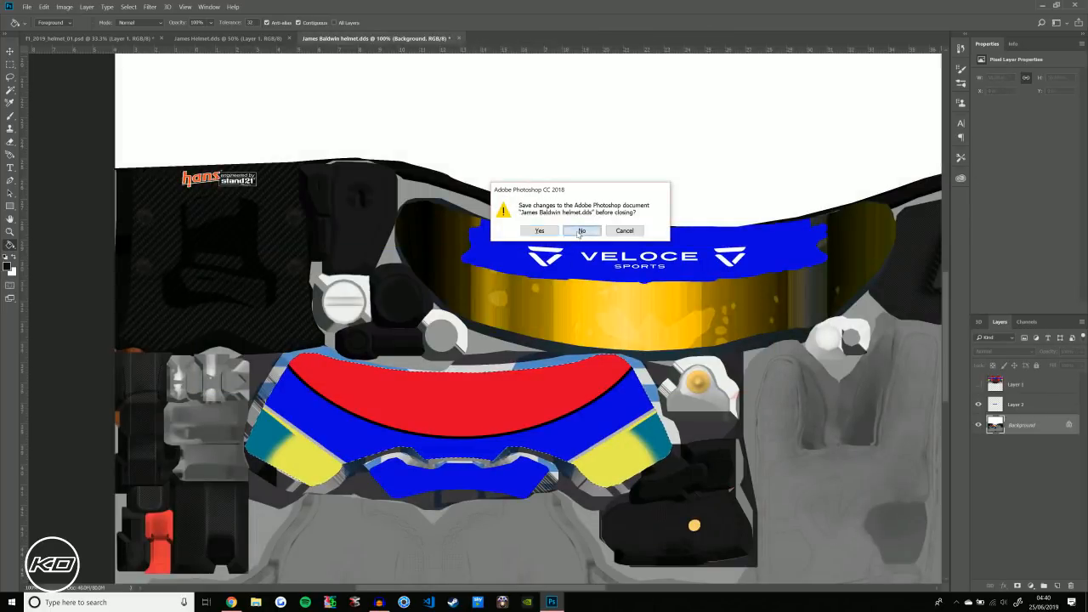
{"action": "left_click", "coordinate": [581, 231]}
{"action": "key", "text": "v"}
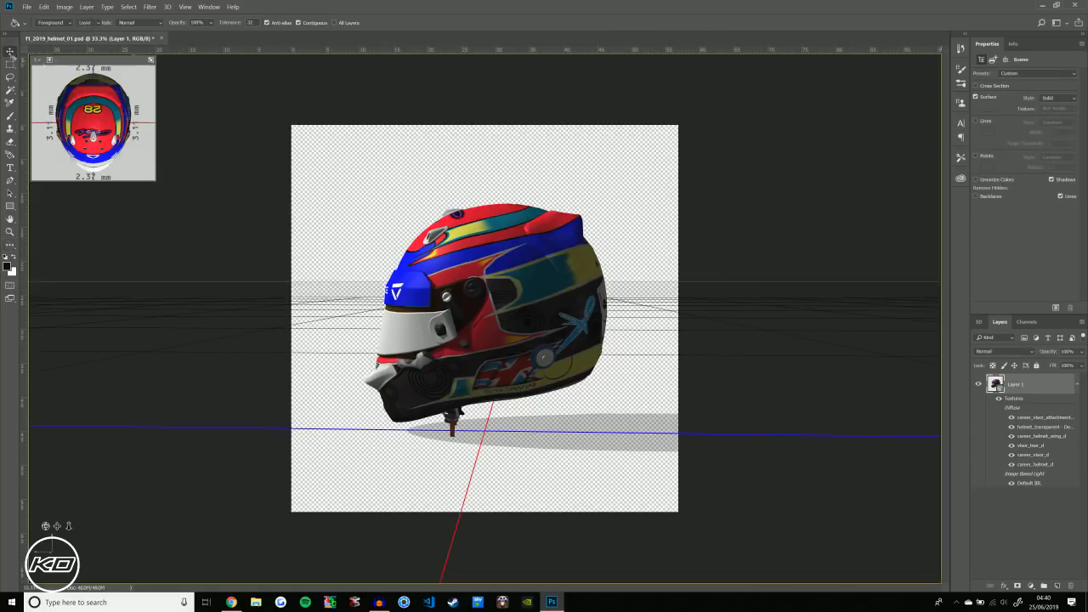
{"action": "left_click_drag", "start_coordinate": [426, 181], "coordinate": [609, 161]}
Show the Windows desktop and open the SFC Files folder to view its surface textures
{"action": "key", "text": "super+d"}
{"action": "double_click", "coordinate": [1057, 308]}
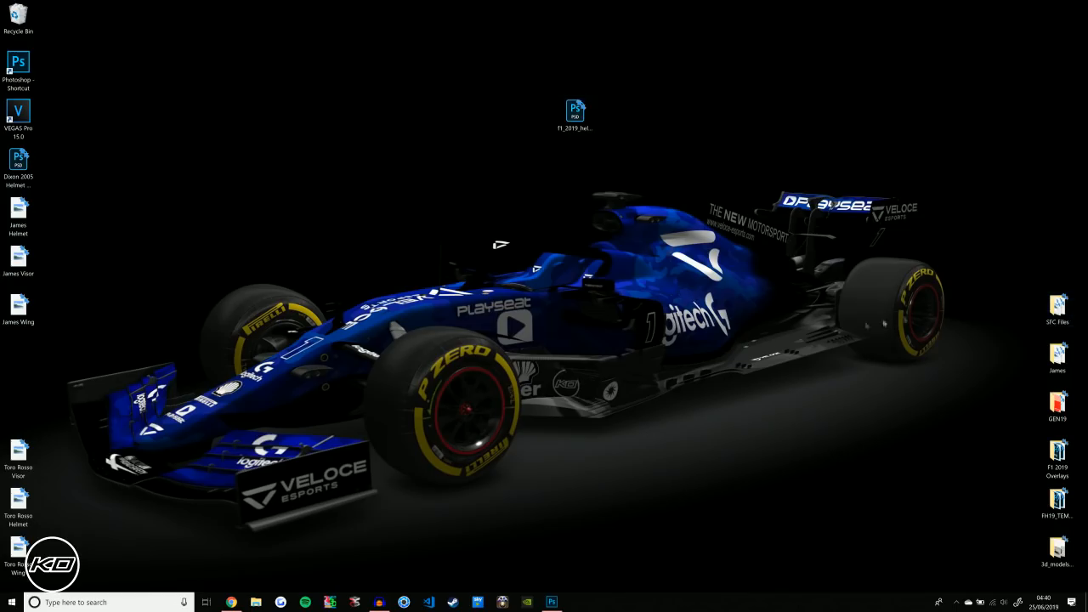
{"action": "left_click_drag", "start_coordinate": [389, 170], "coordinate": [410, 154]}
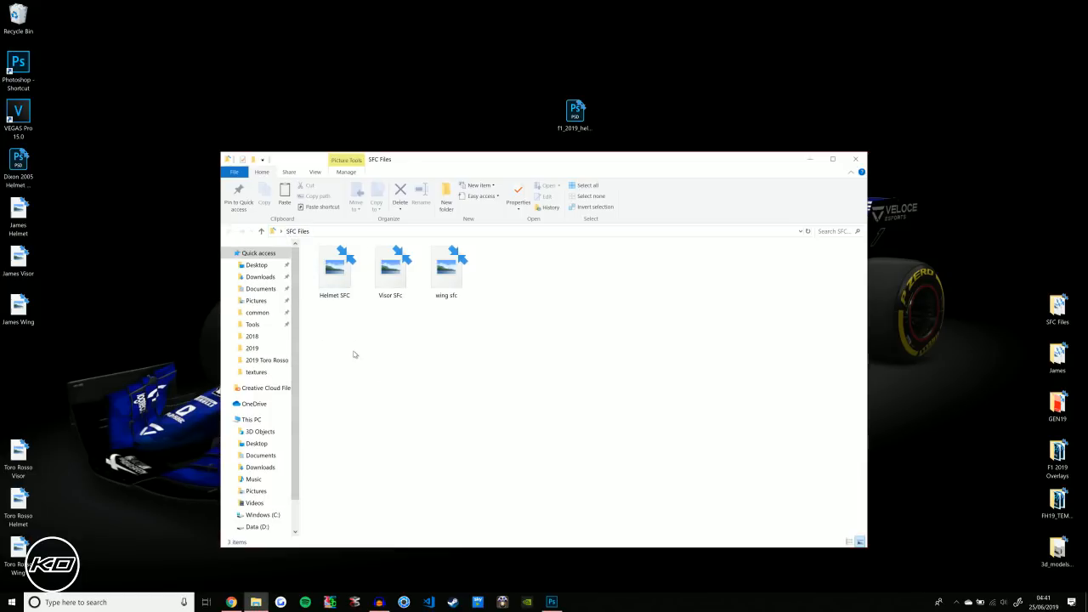
{"action": "mouse_move", "coordinate": [295, 320]}
{"action": "left_mouse_down"}
{"action": "mouse_move", "coordinate": [338, 319]}
{"action": "mouse_move", "coordinate": [296, 320]}
{"action": "left_mouse_up"}
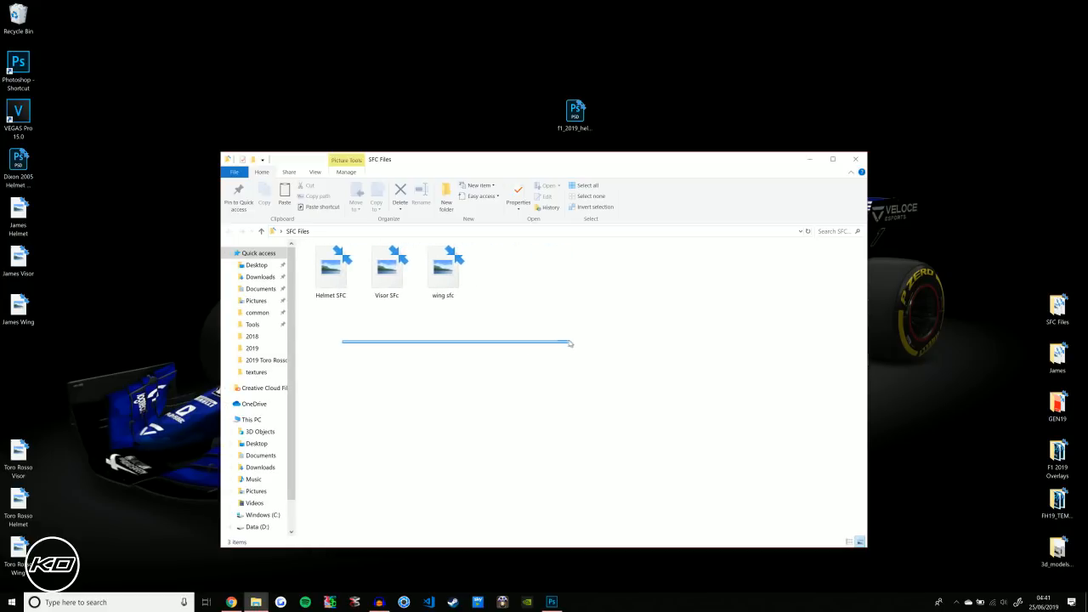
Switch to Photoshop and open the helmet, visor and wing textures from the SFC Files folder together
{"action": "mouse_move", "coordinate": [550, 609]}
{"action": "left_click", "coordinate": [550, 602]}
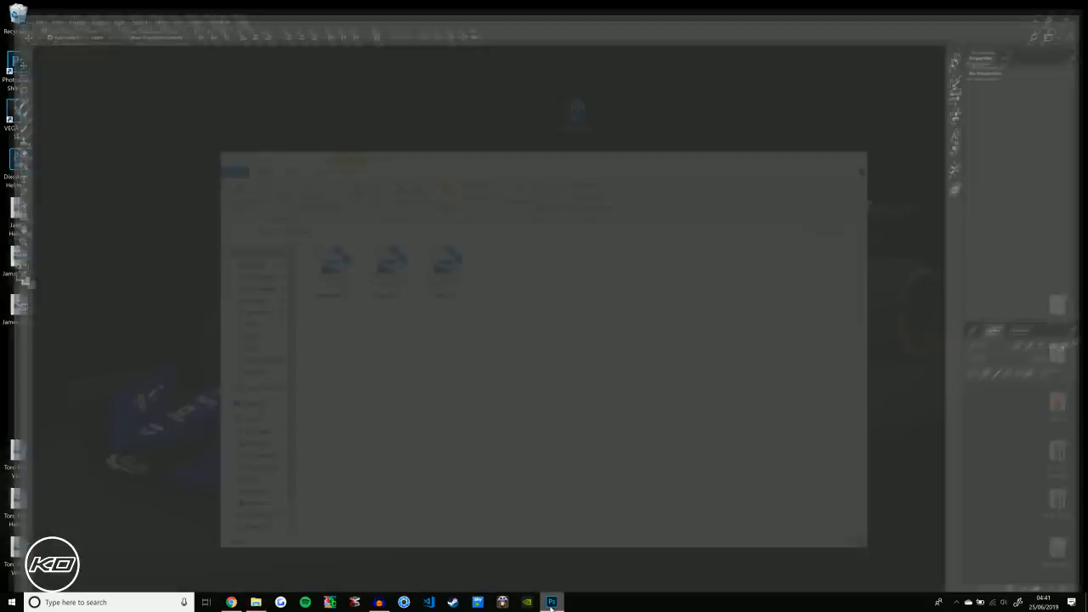
{"action": "left_click", "coordinate": [27, 7]}
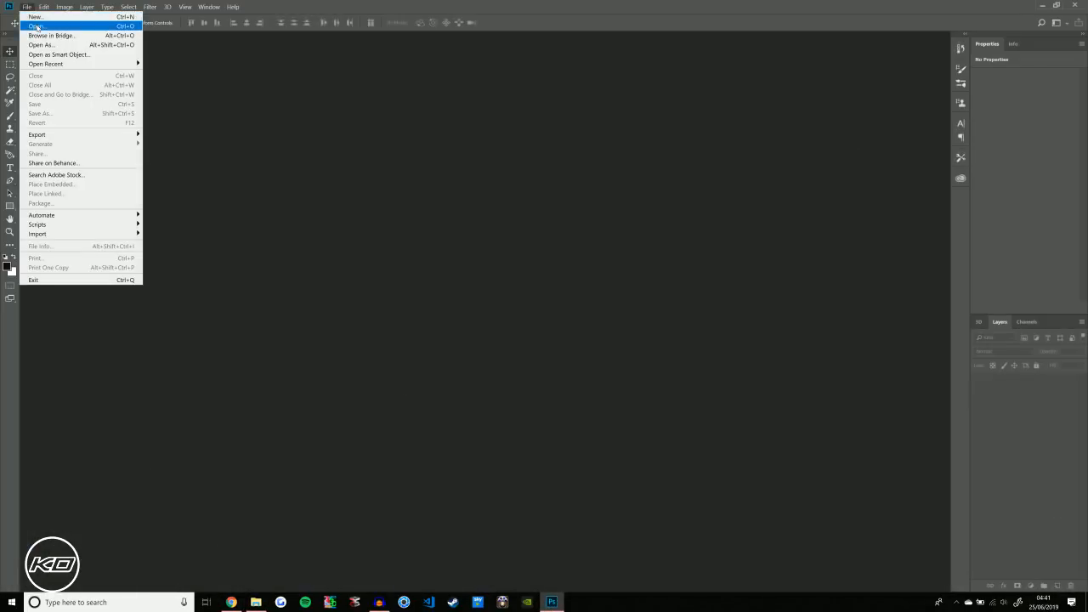
{"action": "left_click", "coordinate": [38, 27]}
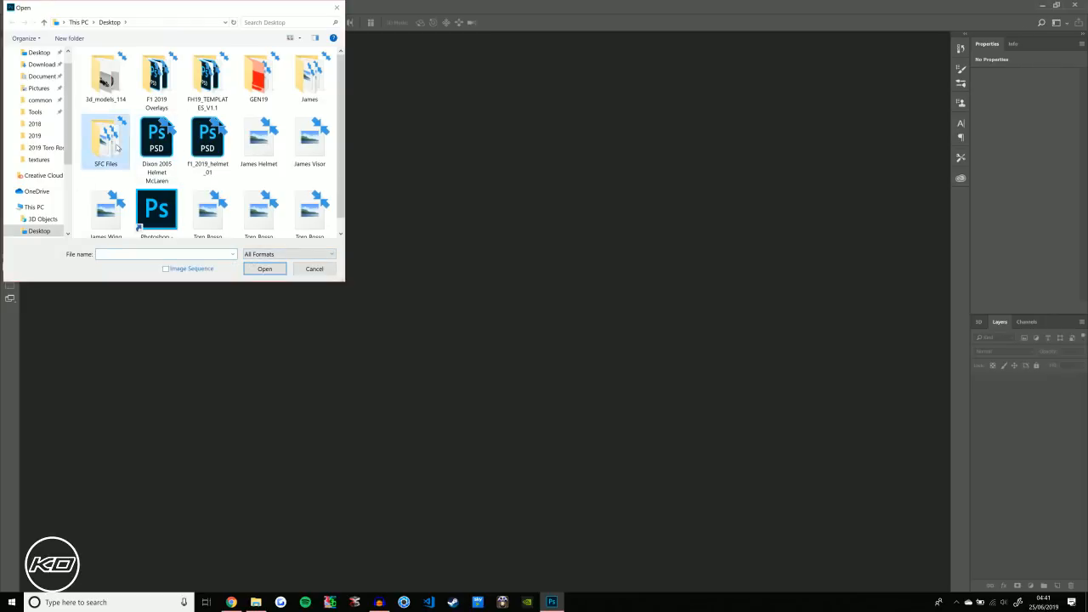
{"action": "double_click", "coordinate": [119, 148]}
{"action": "left_click_drag", "start_coordinate": [116, 161], "coordinate": [267, 75]}
{"action": "left_click", "coordinate": [264, 269]}
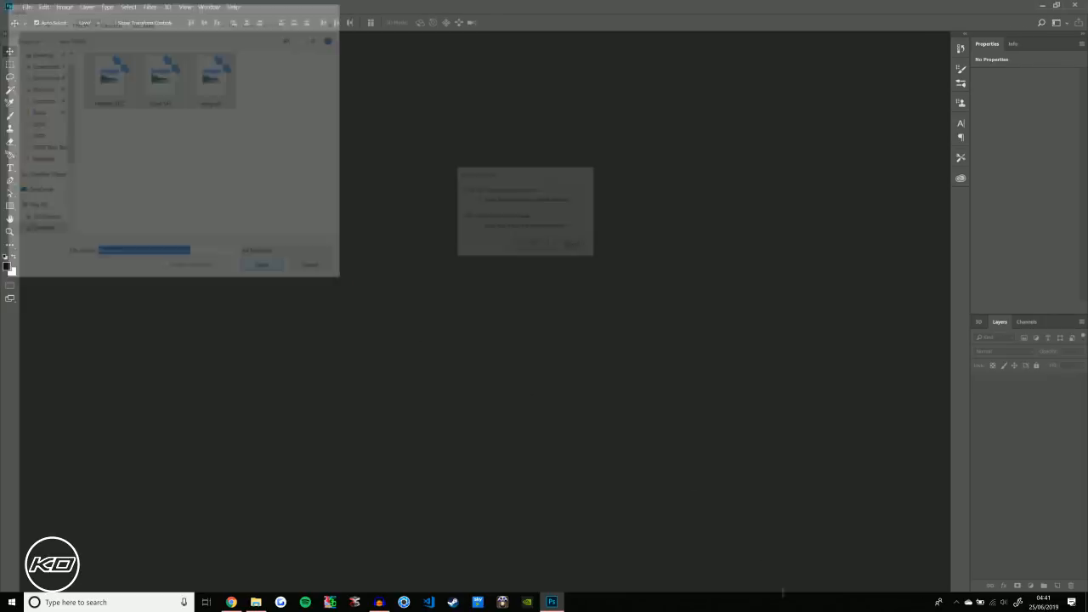
Load the Helmet SFC transparency as an alpha channel, and accept the load options for the visor and wing files
{"action": "left_click", "coordinate": [505, 202]}
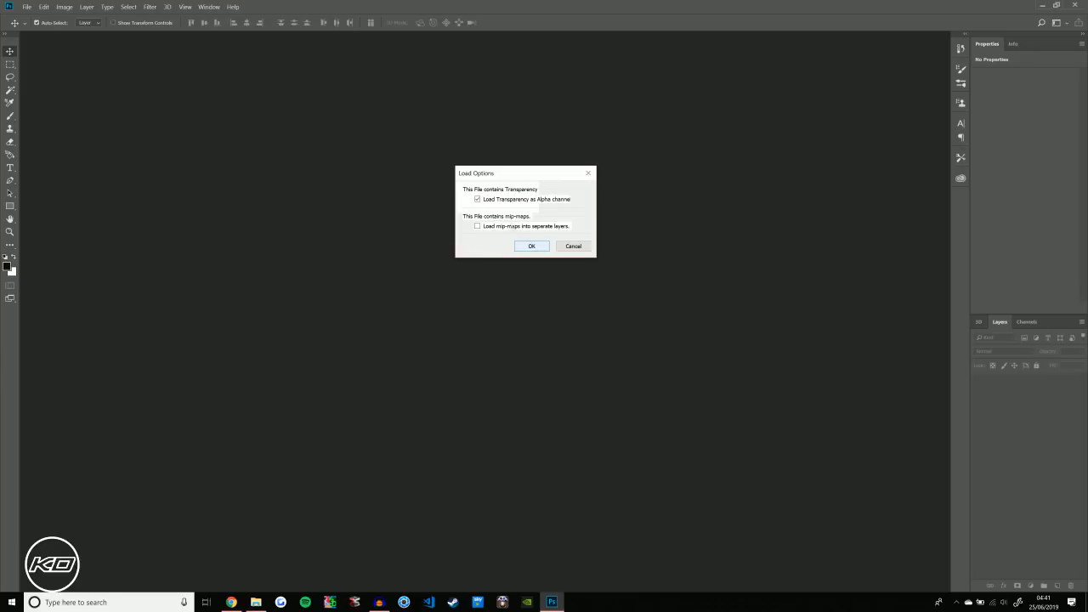
{"action": "left_click", "coordinate": [527, 248]}
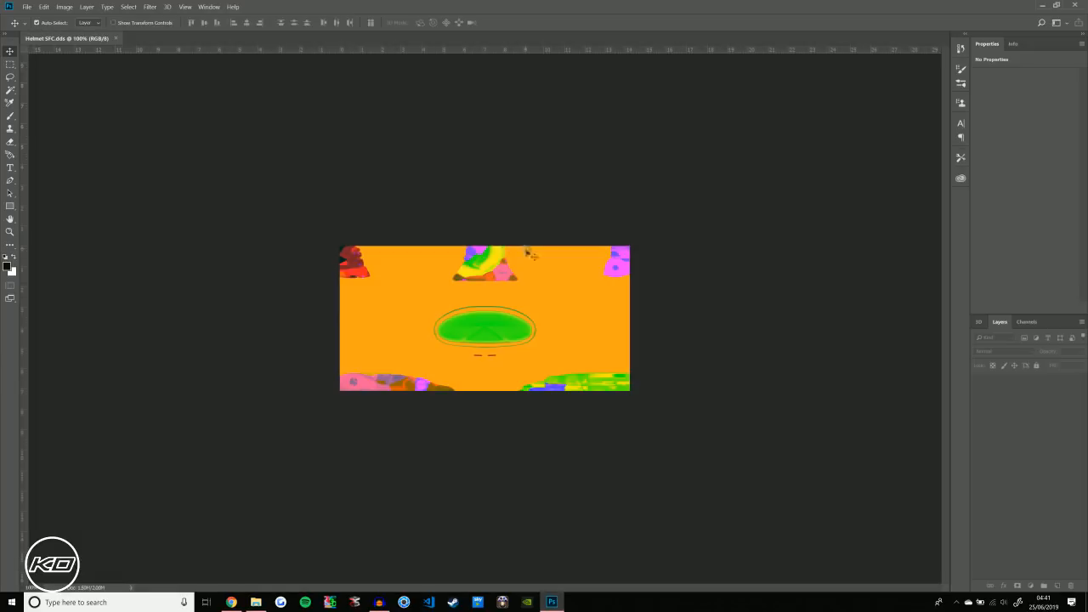
{"action": "left_click", "coordinate": [528, 246]}
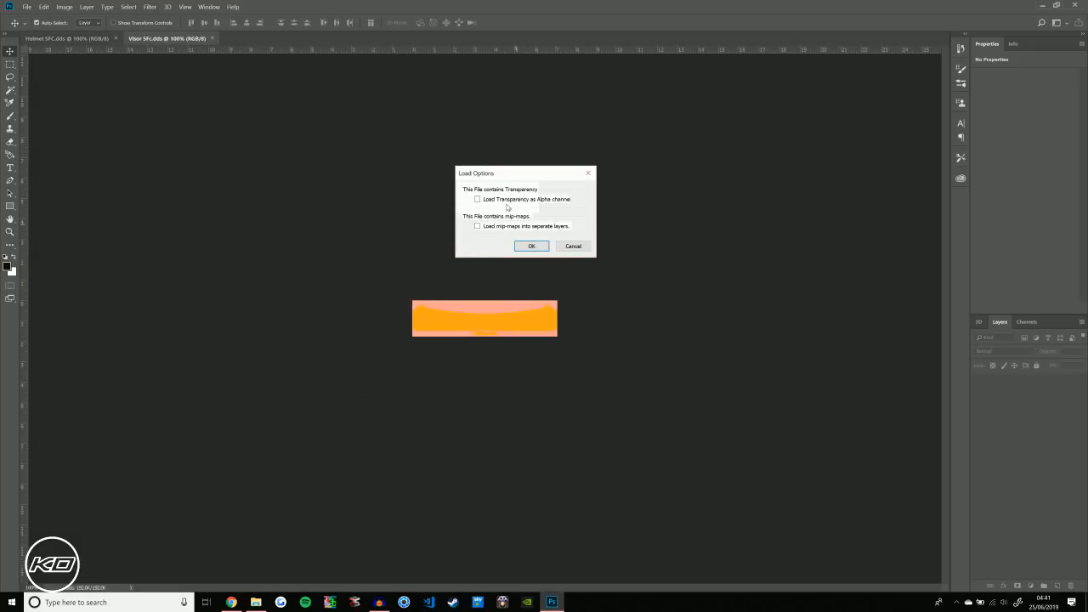
{"action": "left_click", "coordinate": [531, 246]}
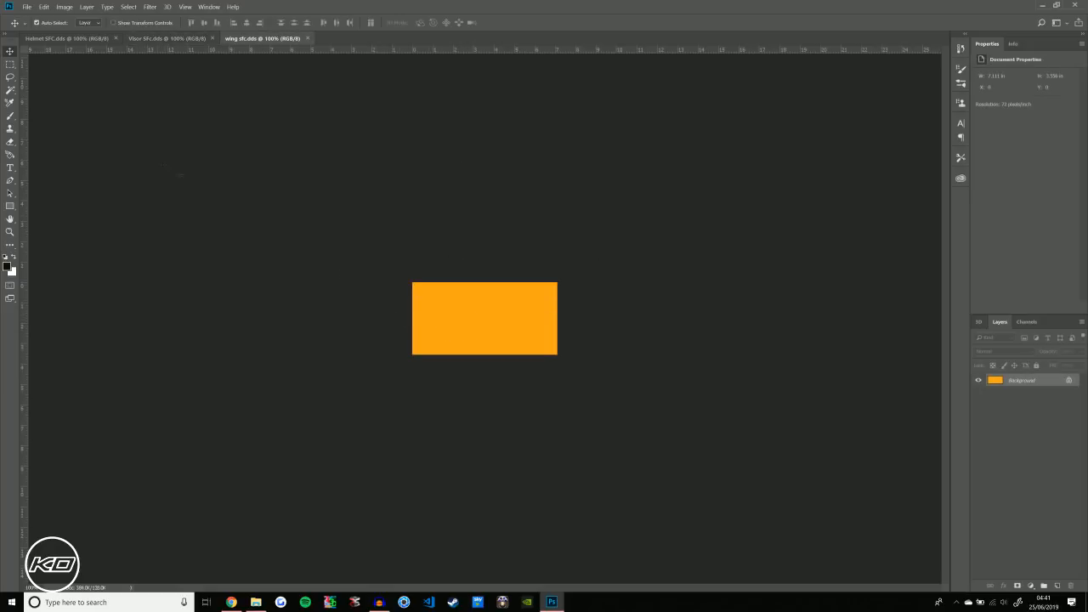
Set the foreground colour to the green 1de511 sampled from the central oval of the Helmet SFC texture
{"action": "left_click", "coordinate": [93, 38]}
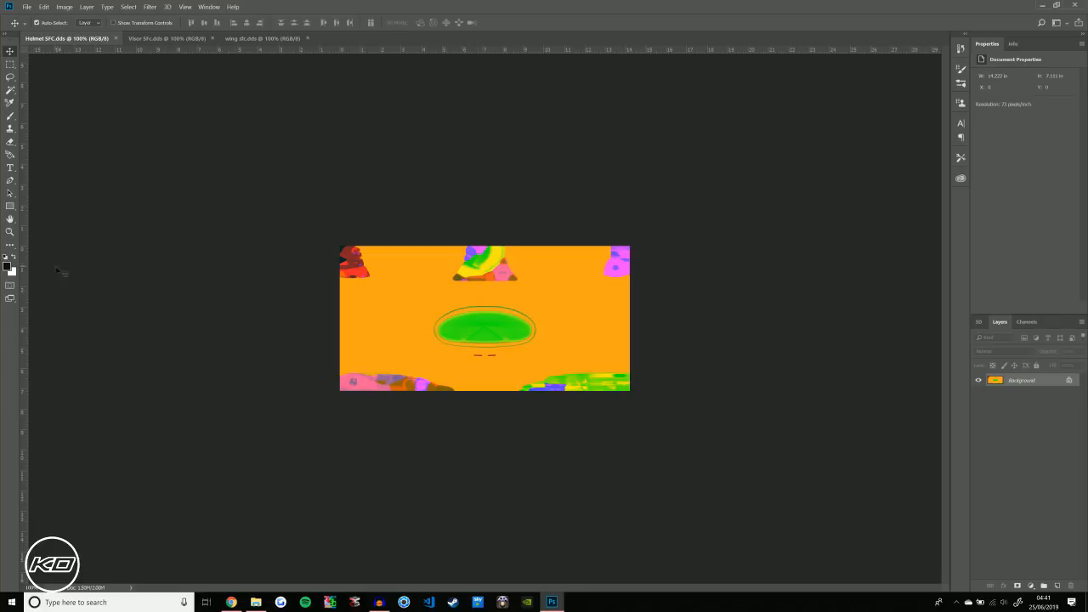
{"action": "left_click", "coordinate": [9, 267]}
{"action": "left_click", "coordinate": [478, 316]}
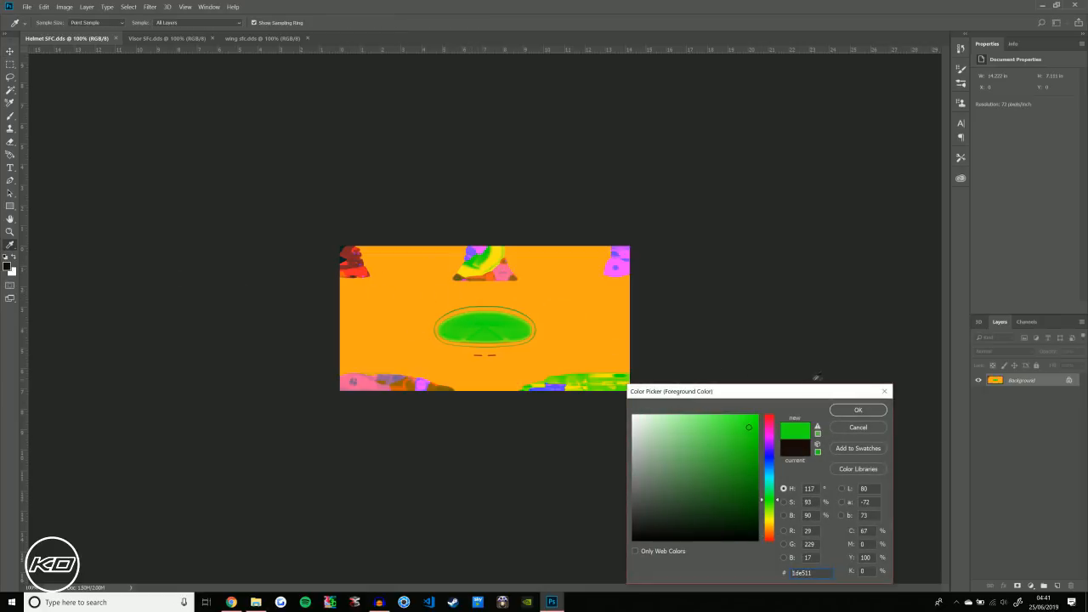
{"action": "left_click", "coordinate": [843, 409]}
Select the connected orange area of the Helmet SFC texture, paint it green and clear the selection
{"action": "left_click", "coordinate": [10, 89]}
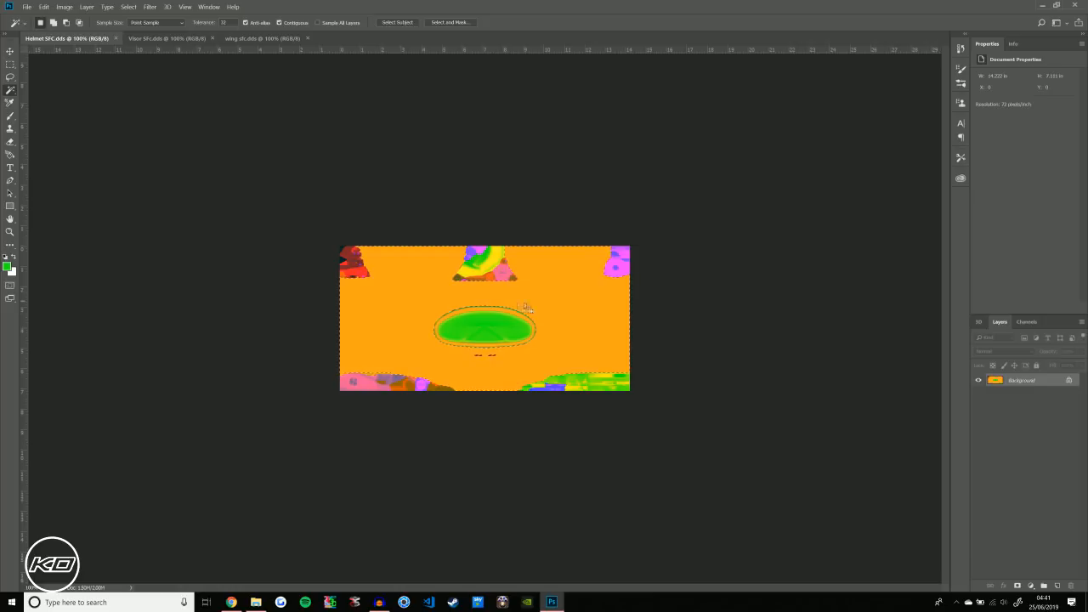
{"action": "left_click", "coordinate": [11, 116]}
{"action": "mouse_move", "coordinate": [425, 289]}
{"action": "left_mouse_down"}
{"action": "mouse_move", "coordinate": [544, 298]}
{"action": "mouse_move", "coordinate": [510, 357]}
{"action": "mouse_move", "coordinate": [522, 340]}
{"action": "left_mouse_up"}
{"action": "left_click", "coordinate": [10, 64]}
{"action": "left_click", "coordinate": [361, 171]}
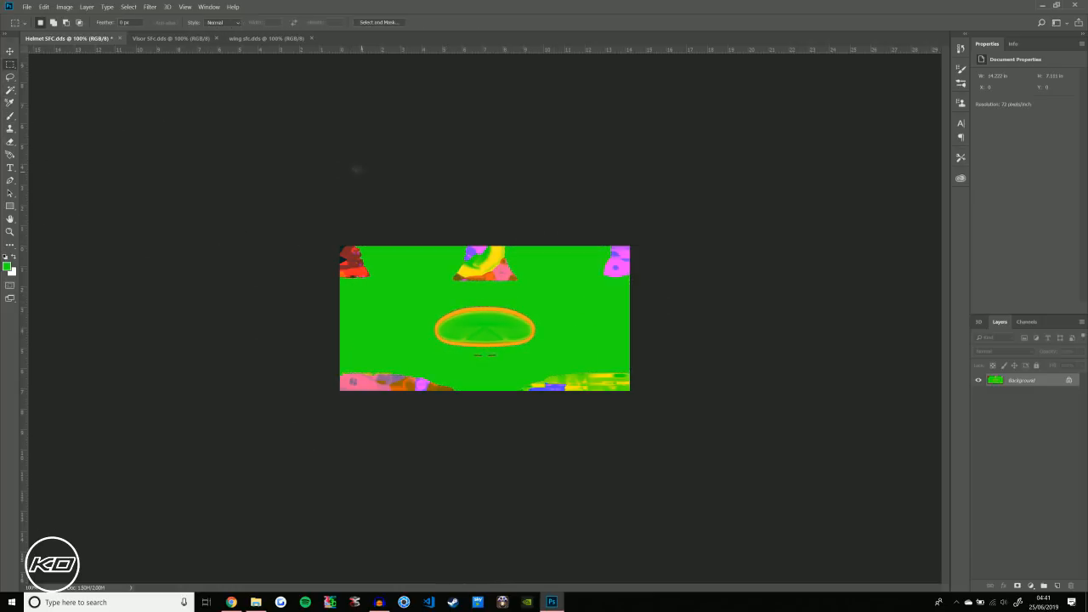
Select the main orange visor band in the Visor SFc texture and paint it green
{"action": "left_click", "coordinate": [170, 38]}
{"action": "left_click", "coordinate": [10, 89]}
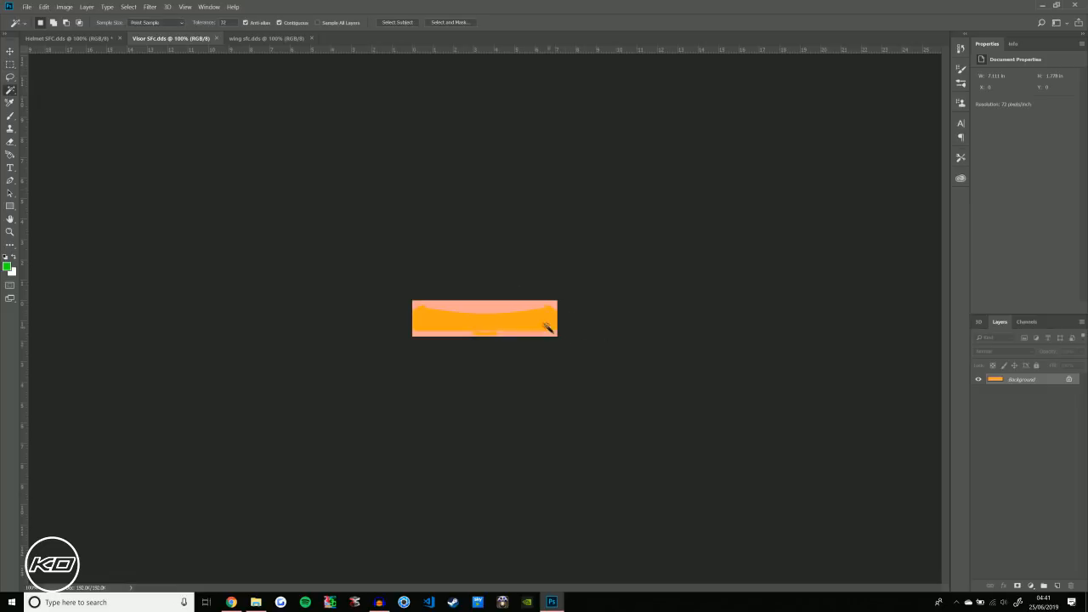
{"action": "left_click", "coordinate": [10, 115]}
{"action": "left_click_drag", "start_coordinate": [510, 321], "coordinate": [723, 340]}
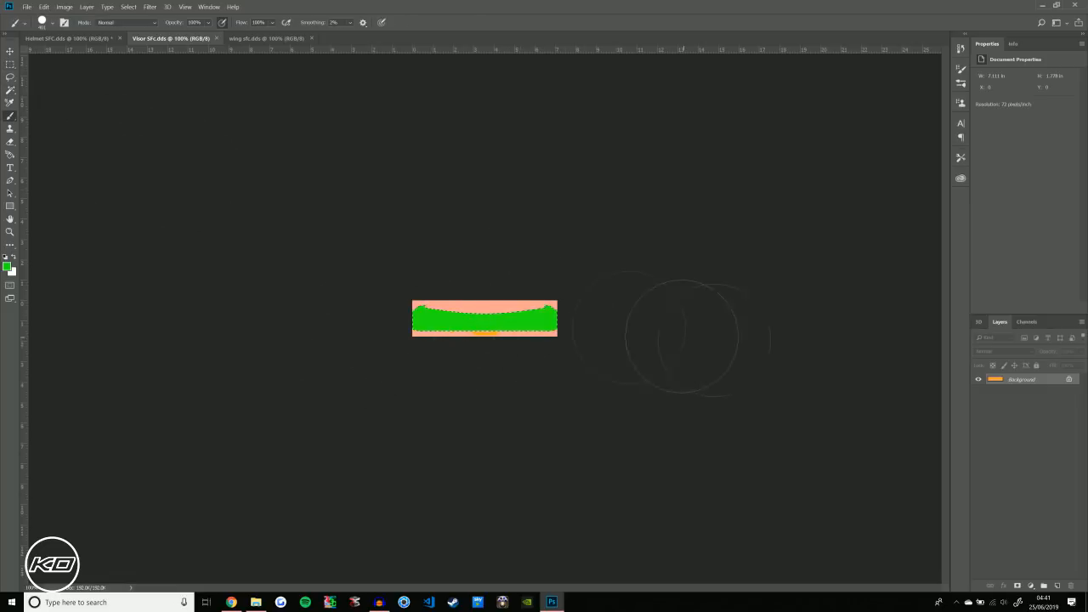
Select the small orange patch at the lower centre of the visor texture, paint it green and clear the selection
{"action": "left_click", "coordinate": [10, 90]}
{"action": "left_click", "coordinate": [488, 334]}
{"action": "left_click", "coordinate": [10, 116]}
{"action": "left_click_drag", "start_coordinate": [493, 310], "coordinate": [522, 280]}
{"action": "left_click", "coordinate": [11, 65]}
{"action": "left_click", "coordinate": [219, 114]}
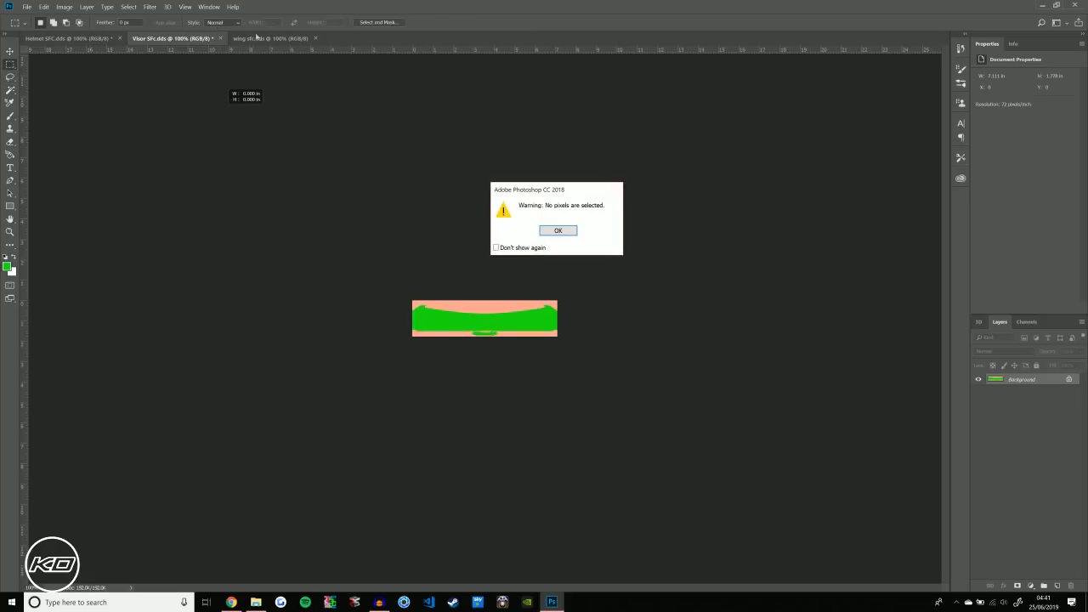
{"action": "left_click", "coordinate": [551, 230]}
{"action": "left_click", "coordinate": [340, 151]}
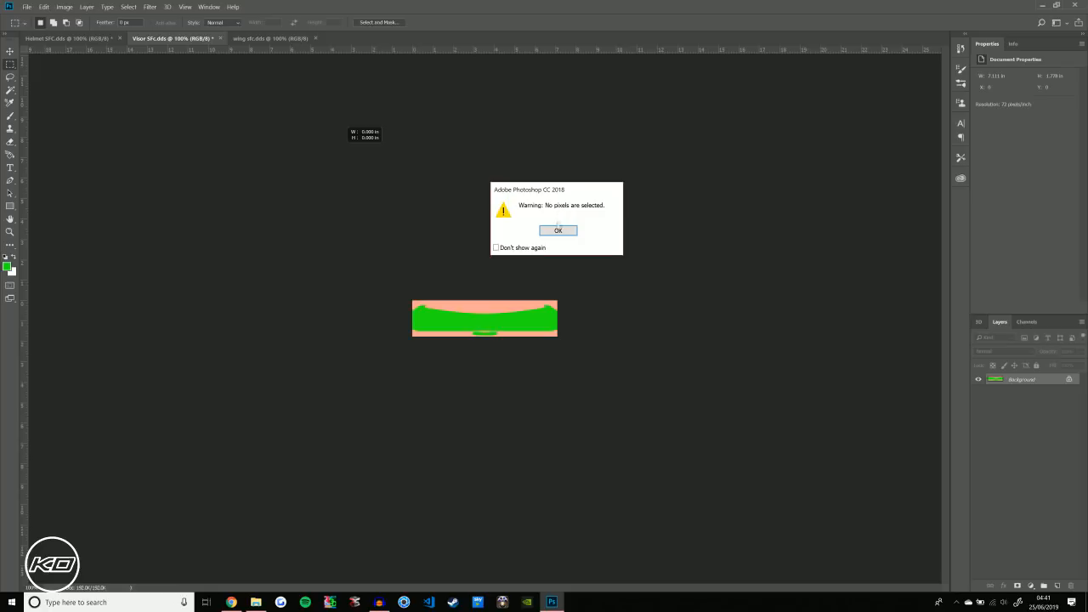
{"action": "left_click", "coordinate": [557, 229]}
Paint the entire orange canvas of the wing sfc texture green and leave nothing selected
{"action": "left_click", "coordinate": [289, 38]}
{"action": "left_click", "coordinate": [10, 89]}
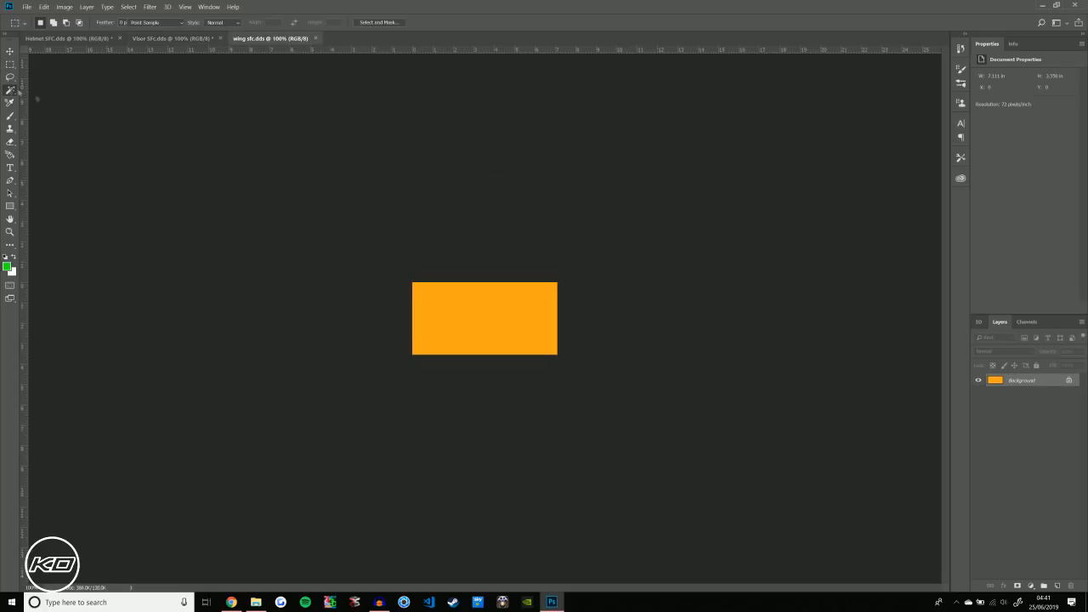
{"action": "left_click", "coordinate": [10, 116]}
{"action": "mouse_move", "coordinate": [554, 263]}
{"action": "left_mouse_down"}
{"action": "mouse_move", "coordinate": [345, 294]}
{"action": "mouse_move", "coordinate": [400, 236]}
{"action": "left_mouse_up"}
{"action": "left_click", "coordinate": [9, 64]}
{"action": "left_click", "coordinate": [158, 75]}
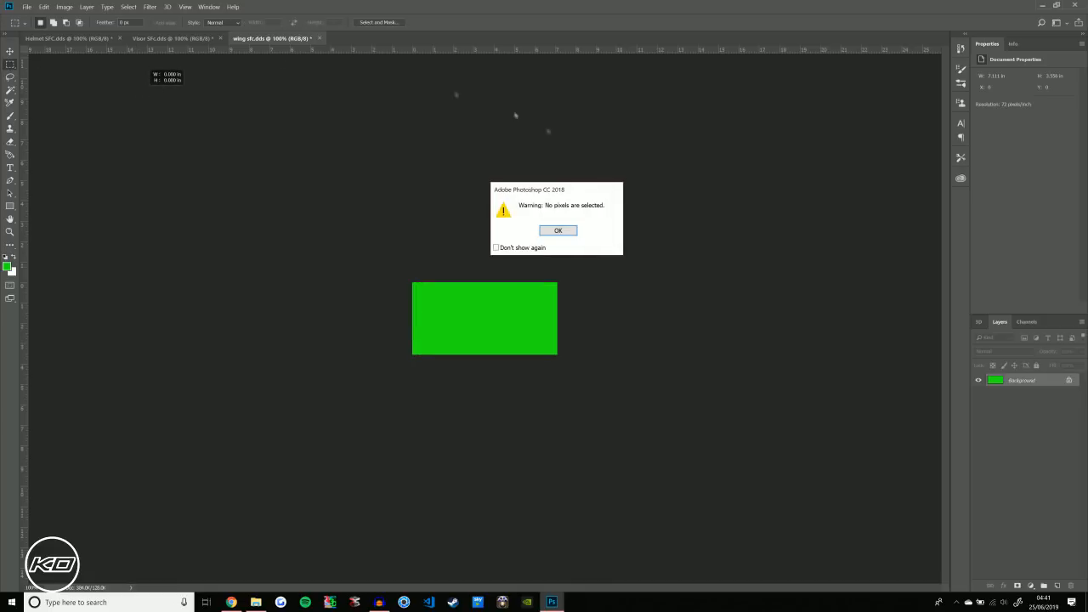
{"action": "left_click", "coordinate": [573, 230]}
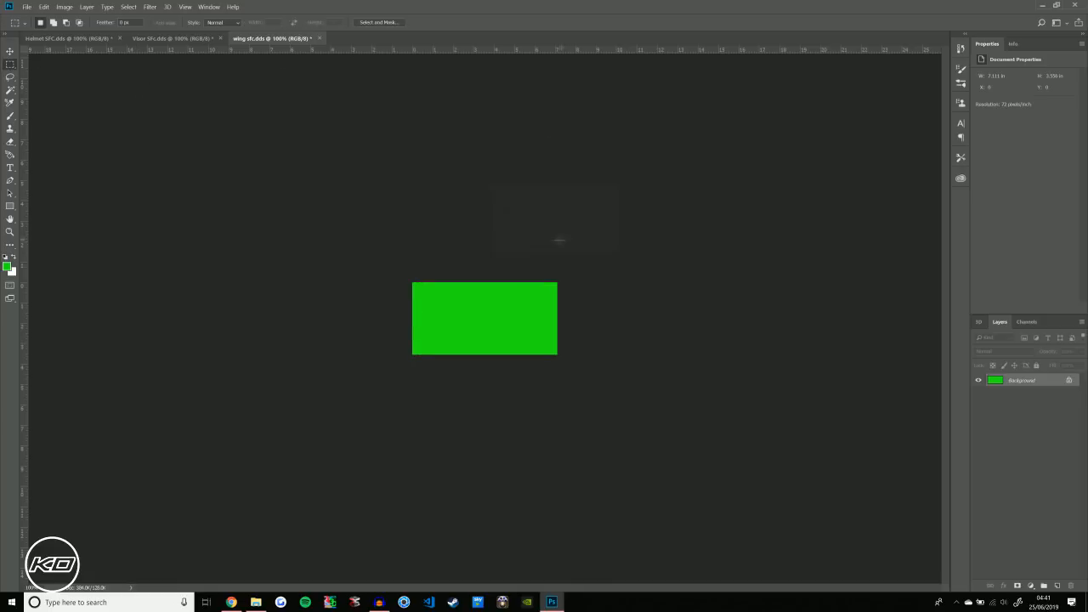
Save the recoloured Helmet SFC texture to the Desktop as "James Helmet SFC" in Intel Texture Works DDS format
{"action": "left_click", "coordinate": [80, 38]}
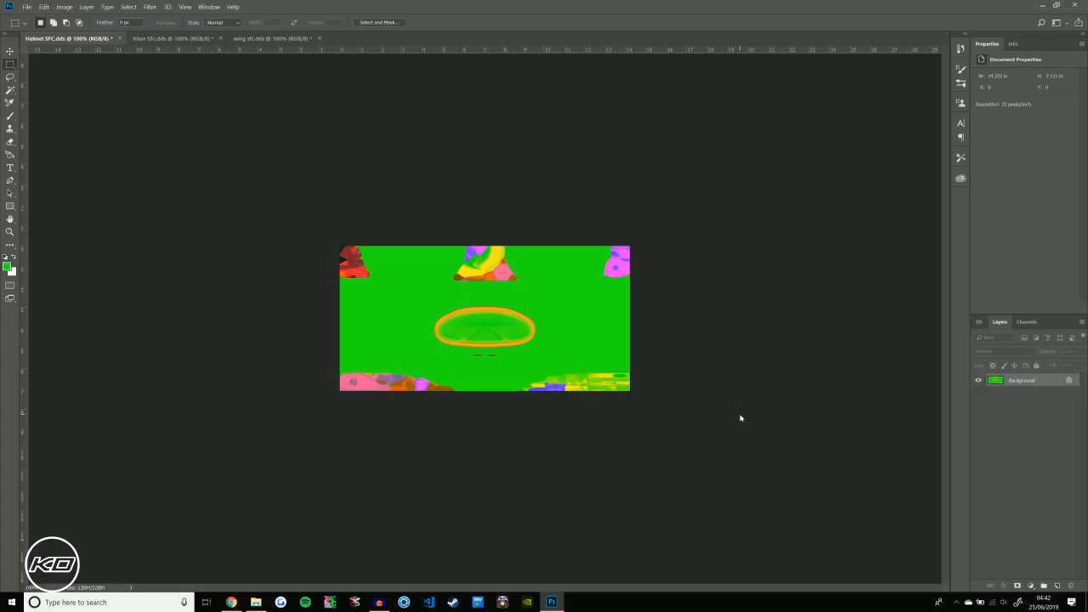
{"action": "key", "text": "ctrl+shift+s"}
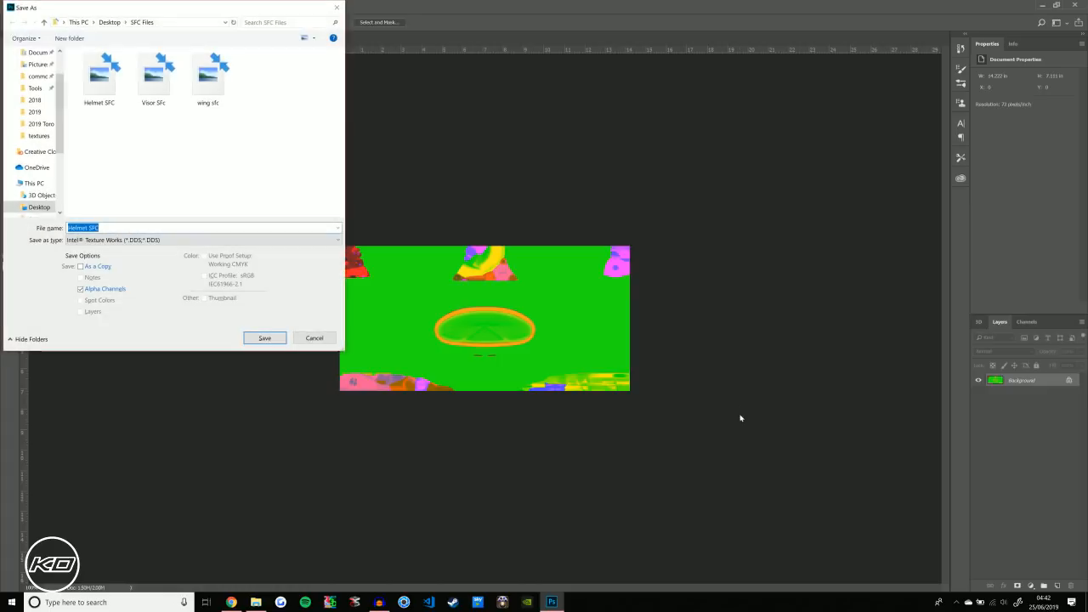
{"action": "left_click", "coordinate": [40, 207]}
{"action": "left_click", "coordinate": [70, 228]}
{"action": "type", "text": "James"}
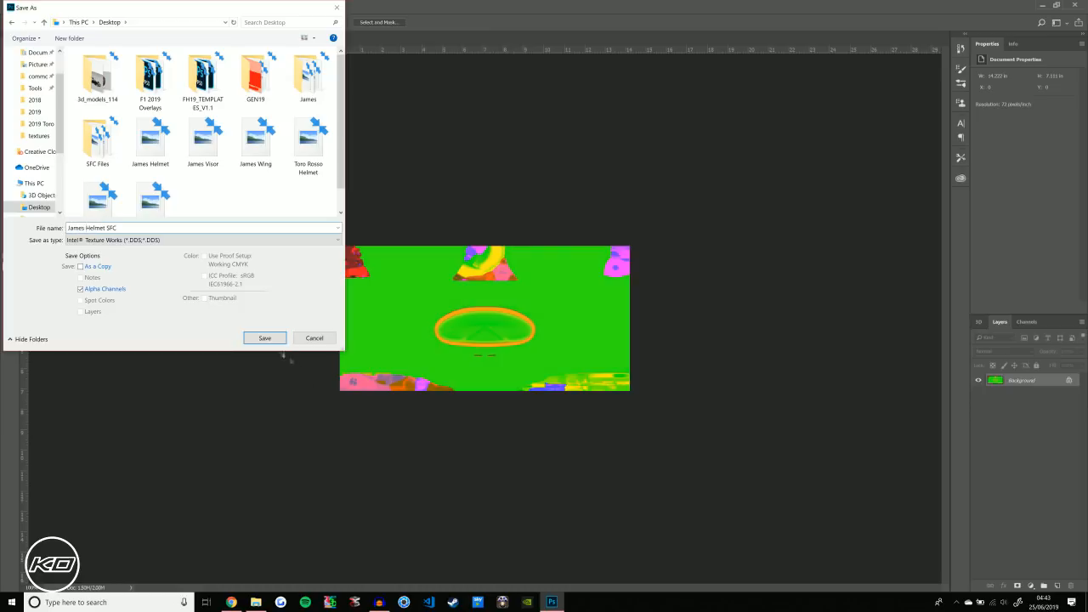
{"action": "left_click", "coordinate": [265, 337]}
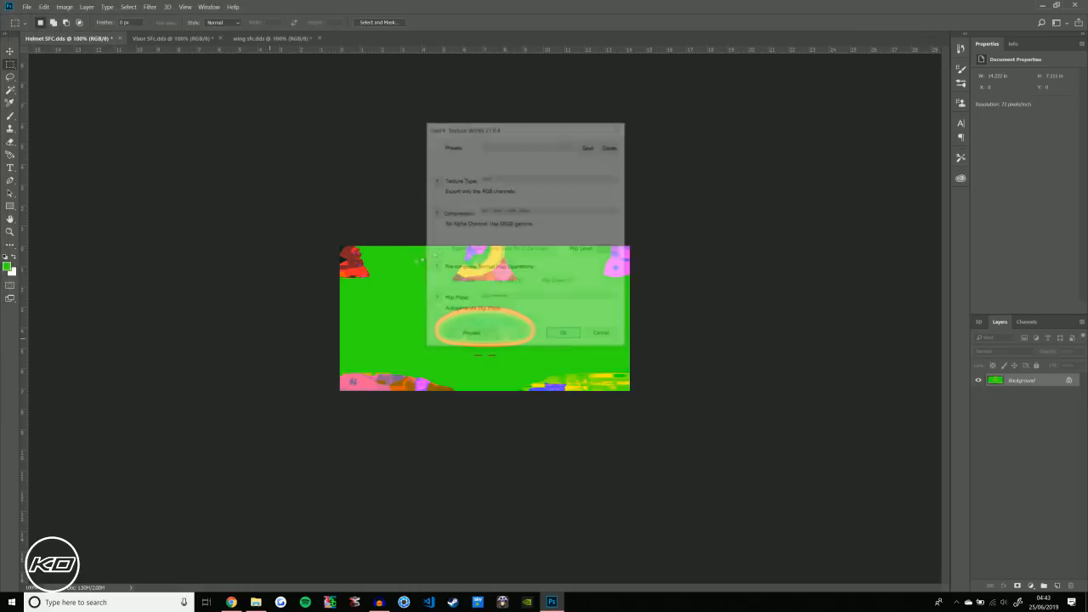
Export the helmet SFC texture as Color + Alpha with BC7 8bpp Fine (Linear, DX11+) compression and the Helmet SFC preset
{"action": "left_click", "coordinate": [522, 181]}
{"action": "left_click", "coordinate": [518, 190]}
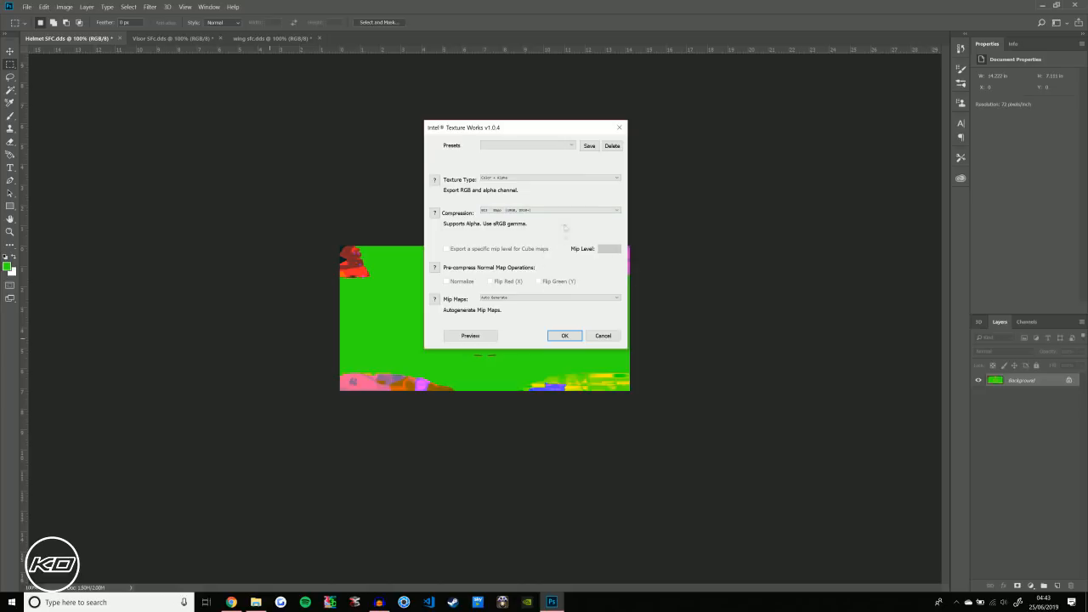
{"action": "left_click", "coordinate": [512, 211]}
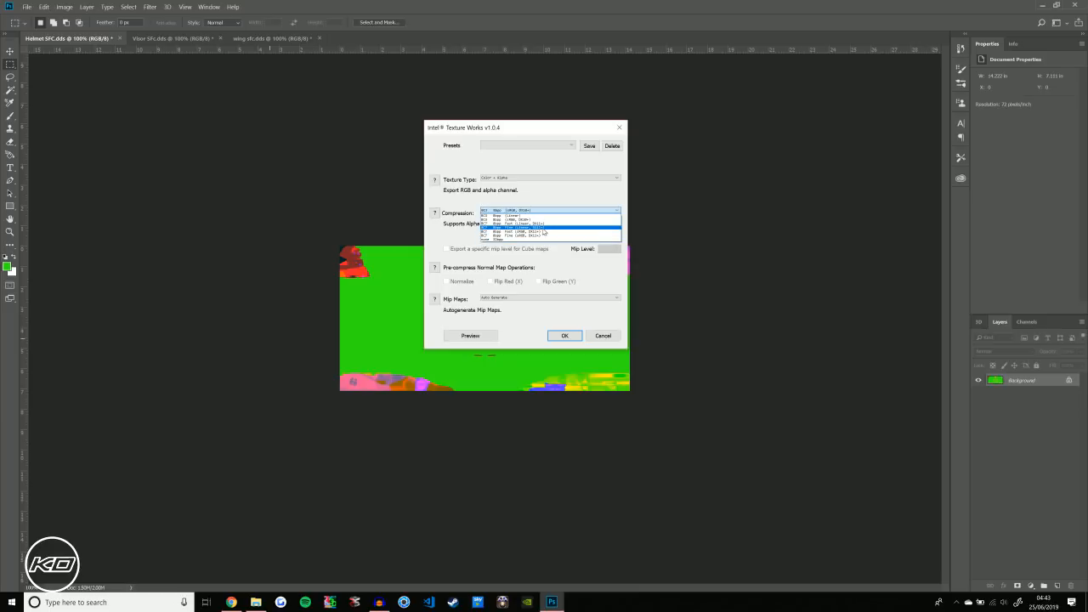
{"action": "left_click", "coordinate": [543, 228]}
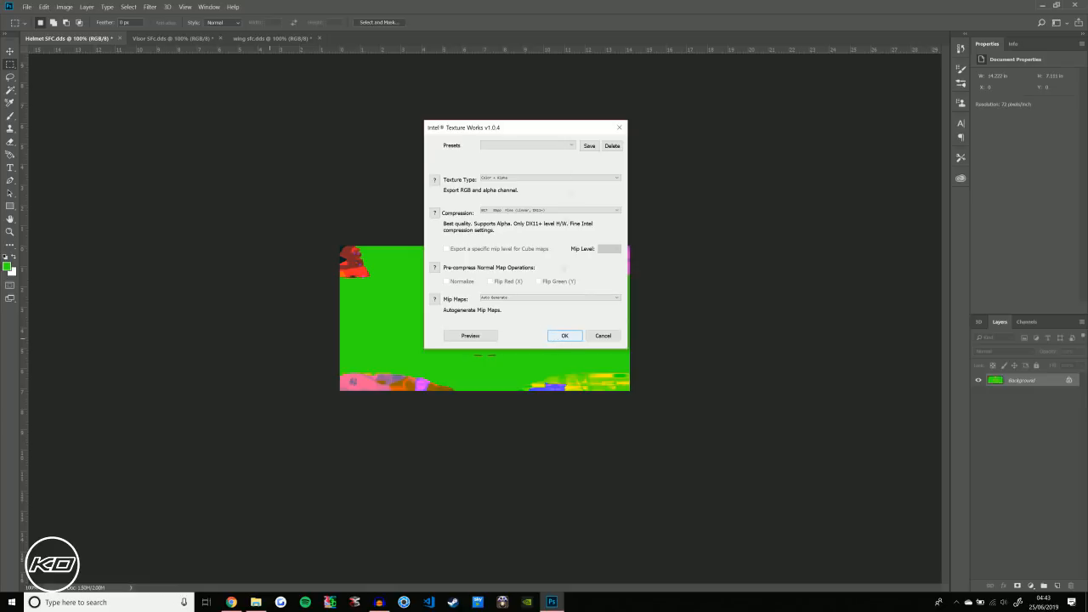
{"action": "left_click", "coordinate": [571, 146]}
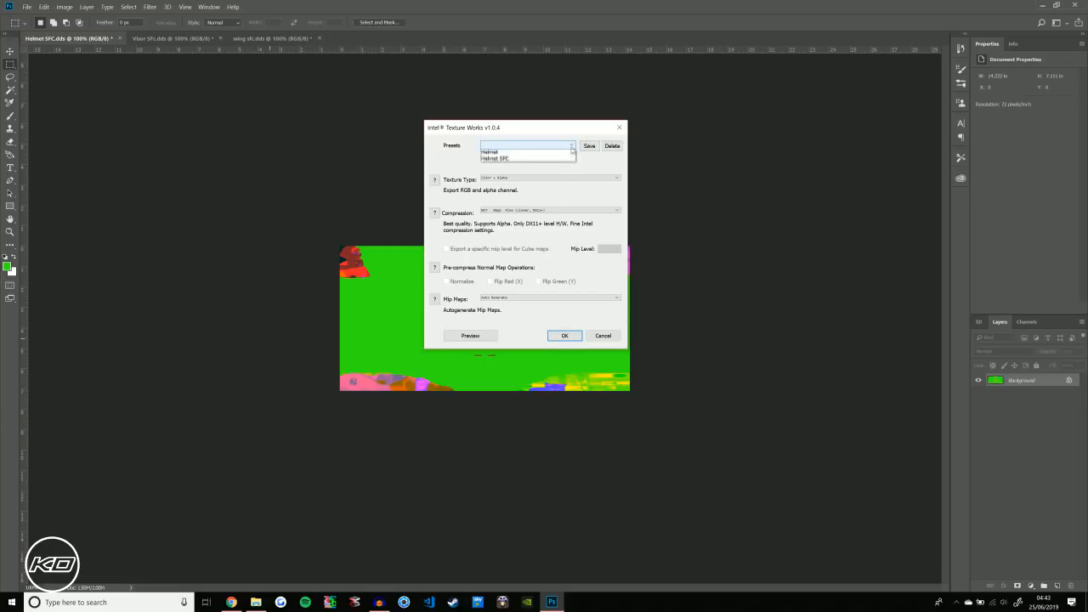
{"action": "left_click", "coordinate": [548, 159]}
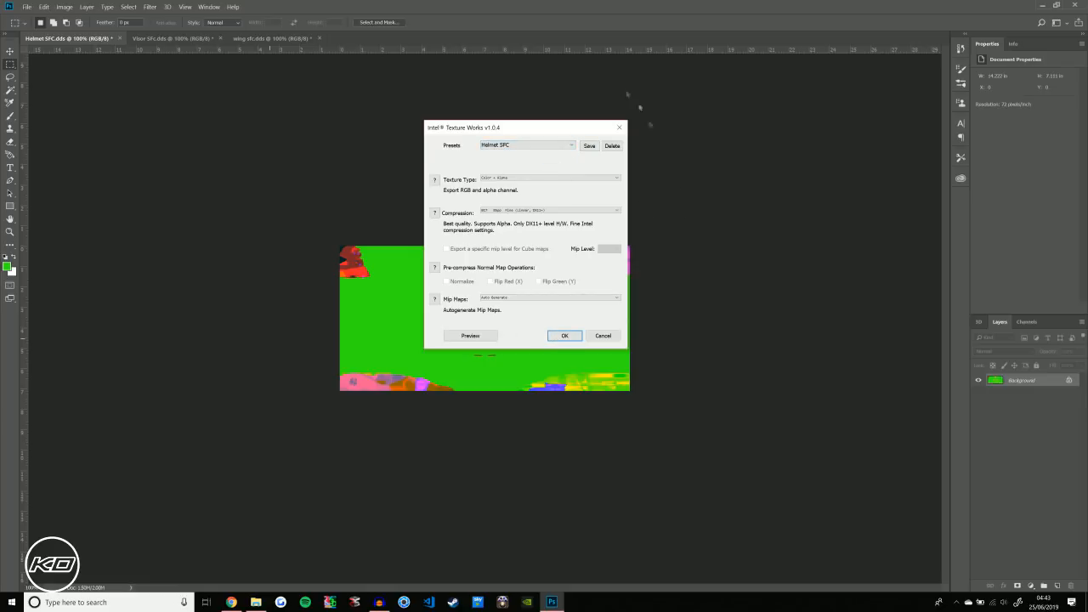
{"action": "left_click", "coordinate": [565, 336]}
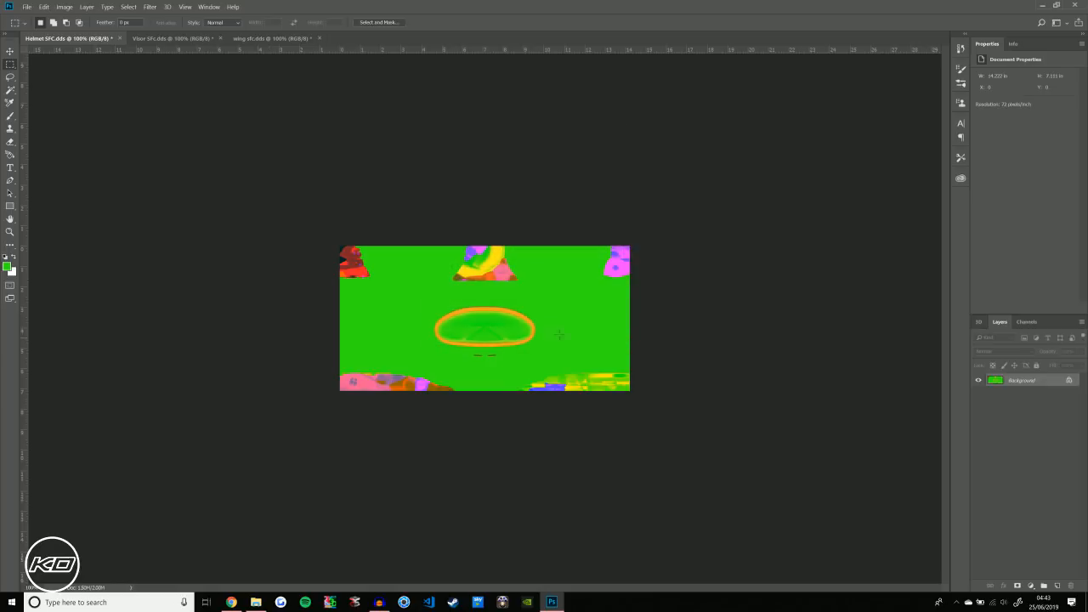
Save the Visor SFc texture to the Desktop as the DDS file "James Visor SFc", keeping the BC7 Fine linear Color + Alpha settings
{"action": "left_click", "coordinate": [217, 39]}
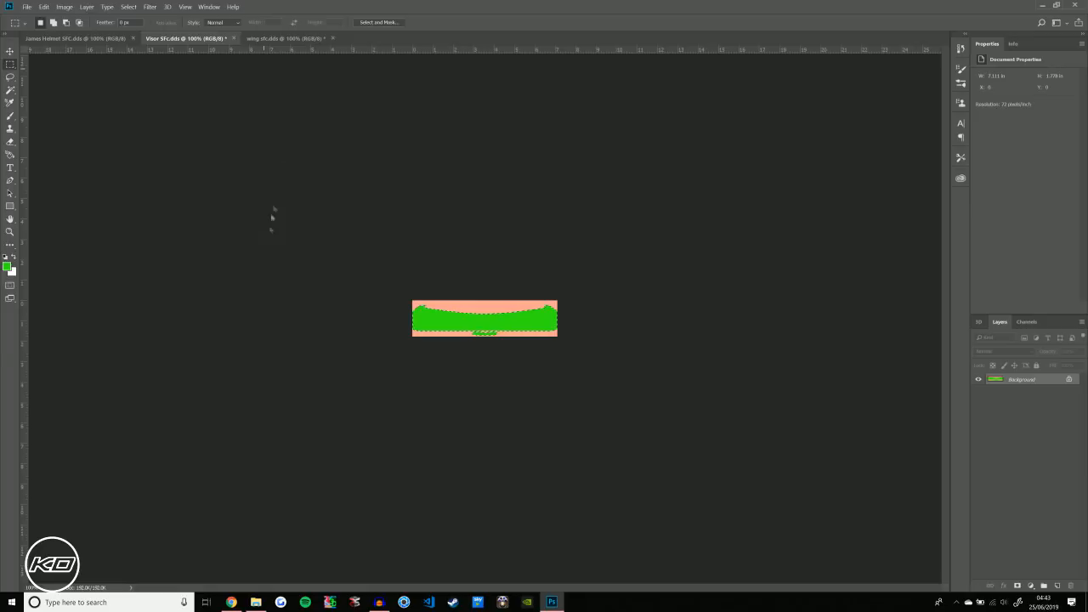
{"action": "key", "text": "ctrl+shift+s"}
{"action": "left_click", "coordinate": [38, 209]}
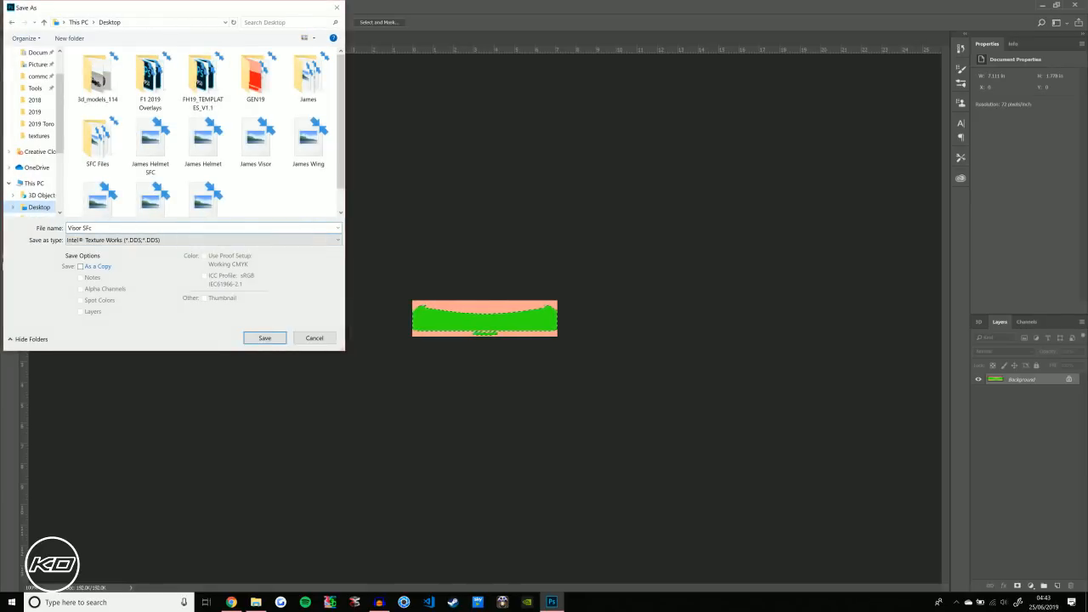
{"action": "key", "text": "Left"}
{"action": "key", "text": "Home"}
{"action": "type", "text": "James"}
{"action": "left_click", "coordinate": [264, 338]}
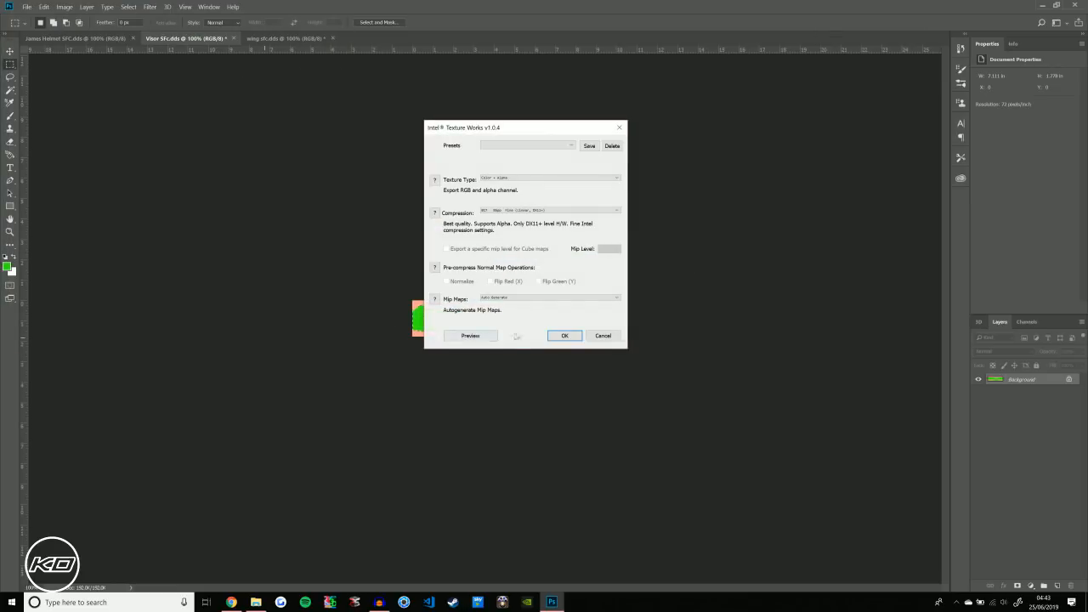
{"action": "left_click", "coordinate": [563, 336]}
Save the wing sfc texture to the Desktop as the DDS file "James wing sfc" with the same BC7 Fine linear export settings
{"action": "left_click", "coordinate": [294, 38]}
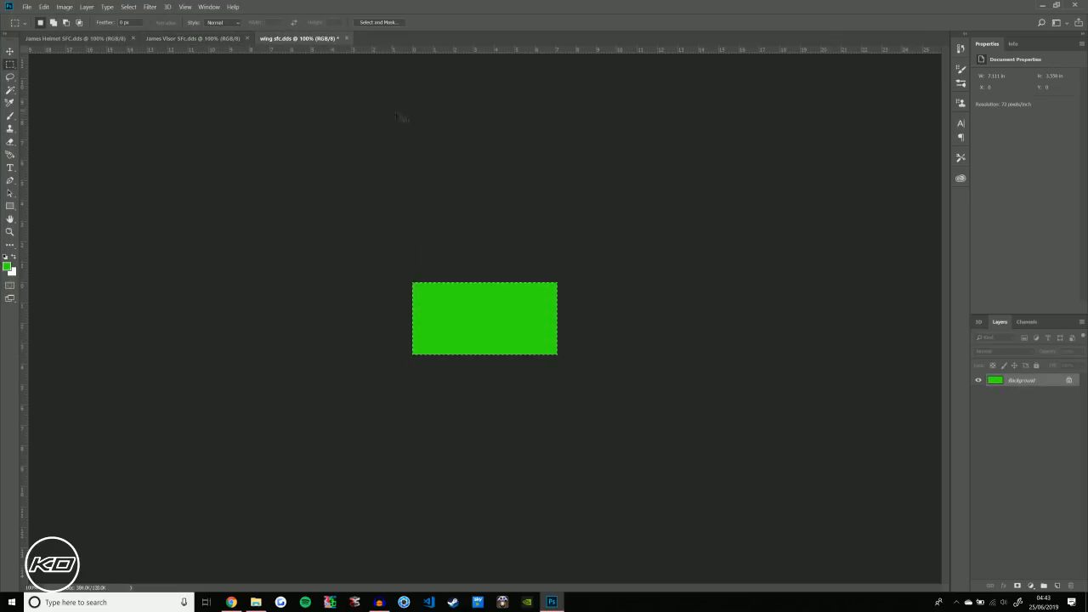
{"action": "key", "text": "ctrl+shift+s"}
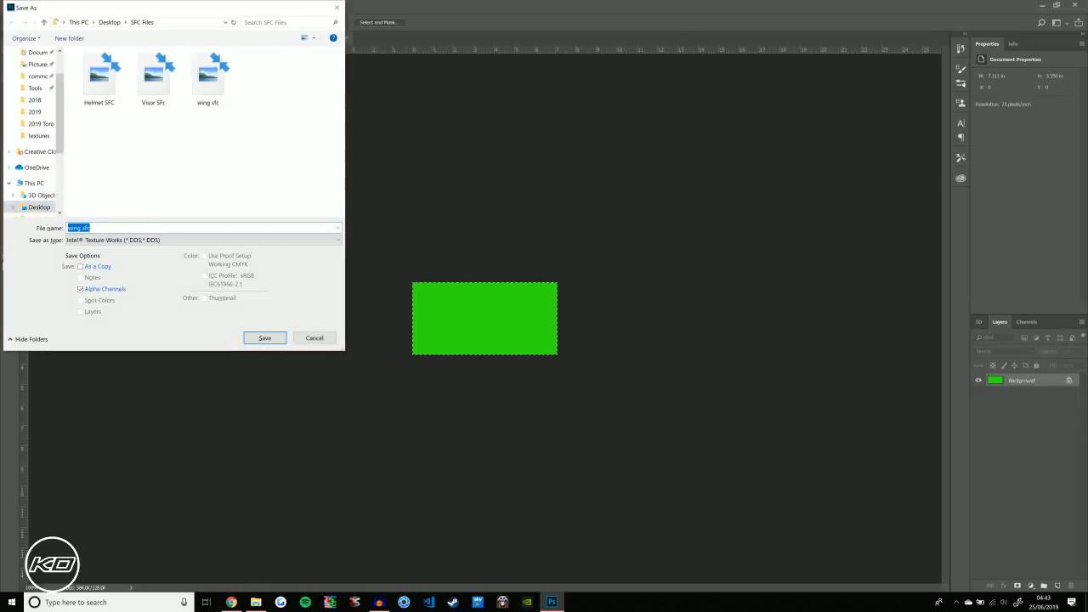
{"action": "left_click", "coordinate": [39, 208]}
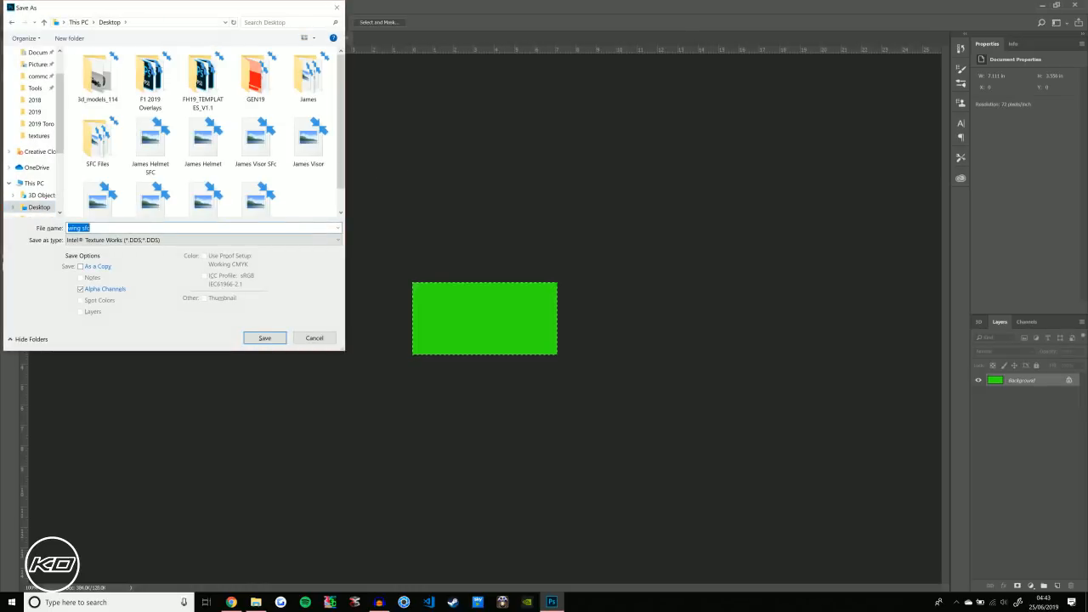
{"action": "left_click", "coordinate": [87, 228]}
{"action": "type", "text": "James"}
{"action": "left_click", "coordinate": [264, 337]}
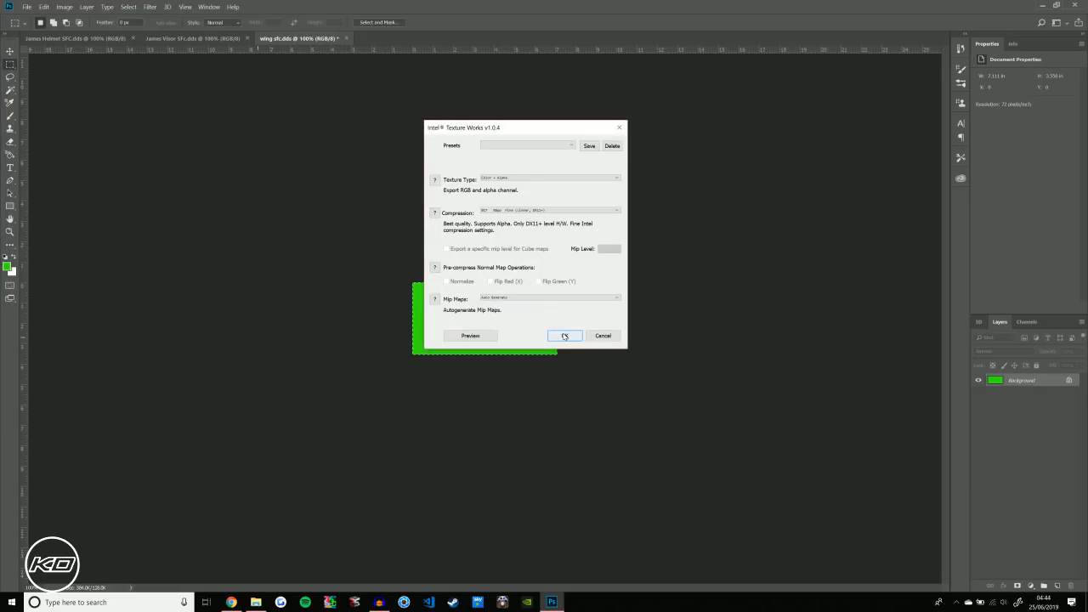
{"action": "left_click", "coordinate": [565, 336]}
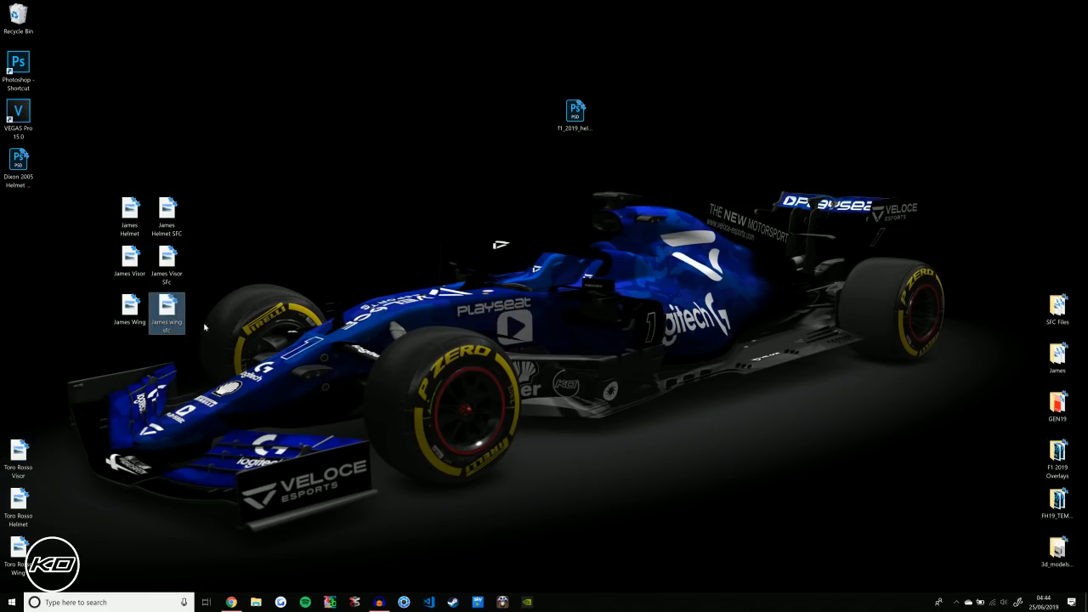
{"action": "left_click_drag", "start_coordinate": [256, 369], "coordinate": [120, 206]}
{"action": "left_click", "coordinate": [216, 162]}
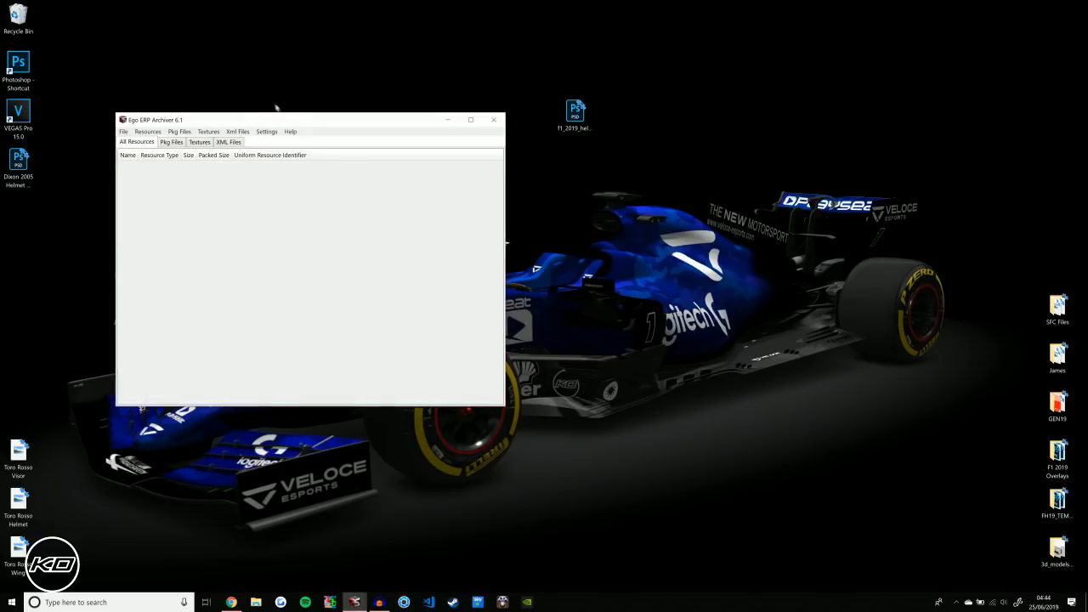
In Ego ERP Archiver, start opening an archive and browse to the Steam\steamapps\common\F1 2019 game folder
{"action": "left_click_drag", "start_coordinate": [253, 119], "coordinate": [559, 172]}
{"action": "left_click", "coordinate": [429, 184]}
{"action": "left_click", "coordinate": [428, 197]}
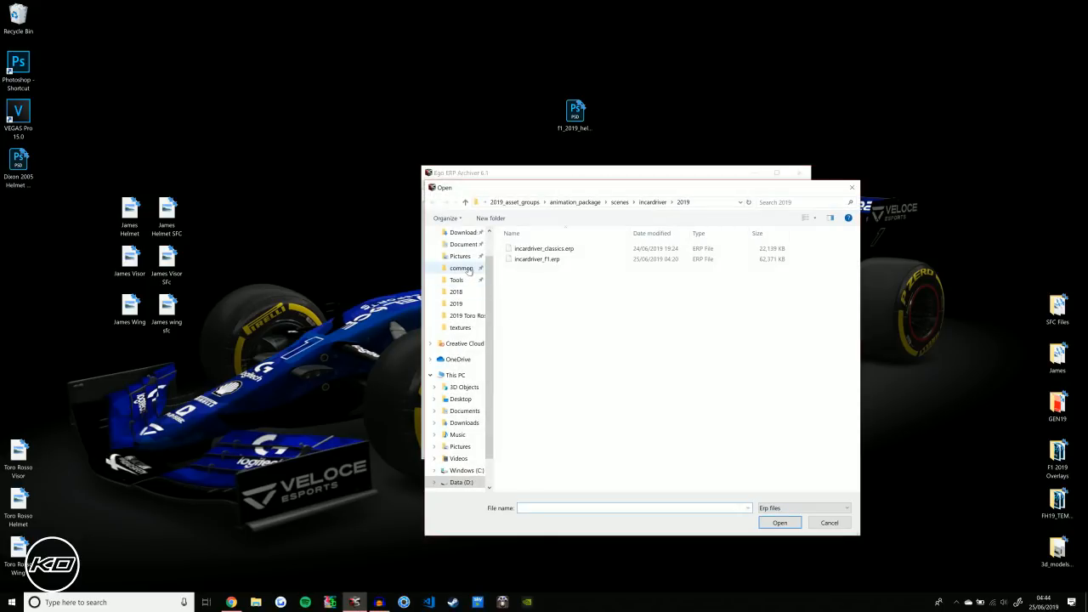
{"action": "left_click", "coordinate": [461, 268]}
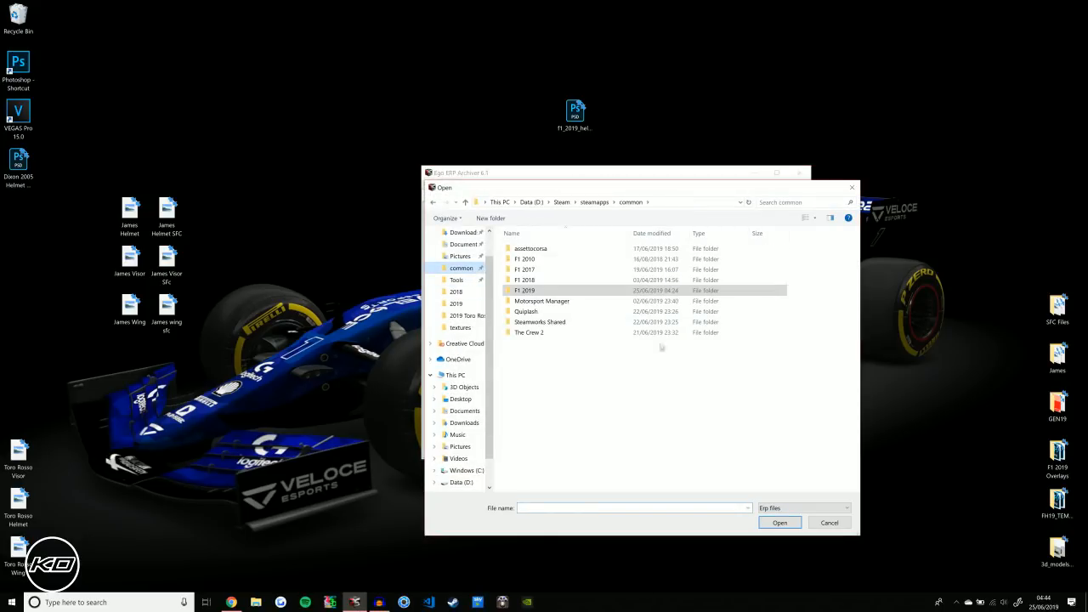
{"action": "left_click", "coordinate": [529, 291]}
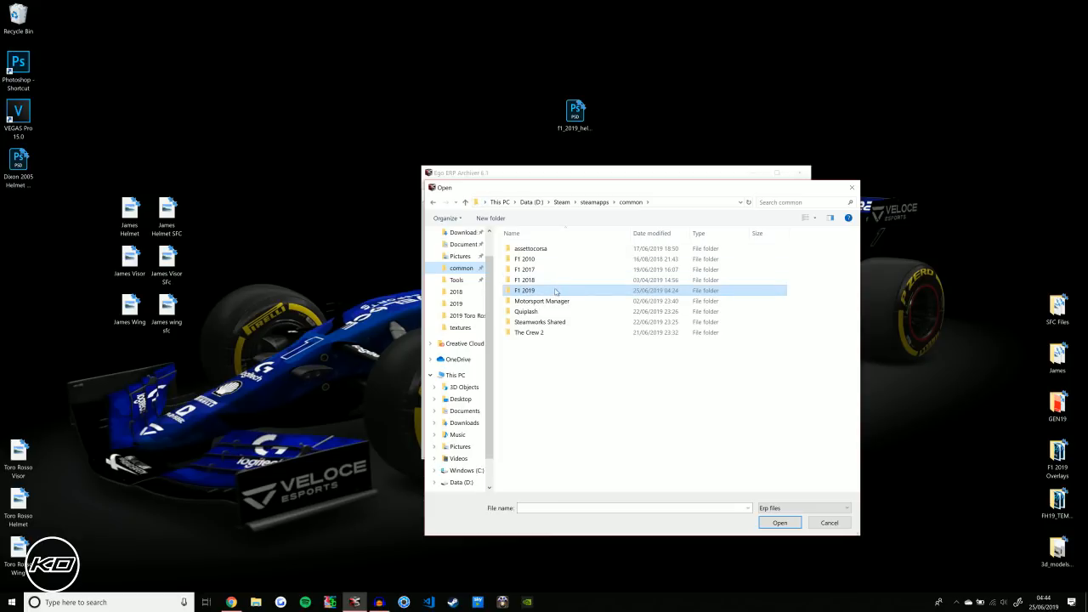
{"action": "left_click", "coordinate": [561, 203]}
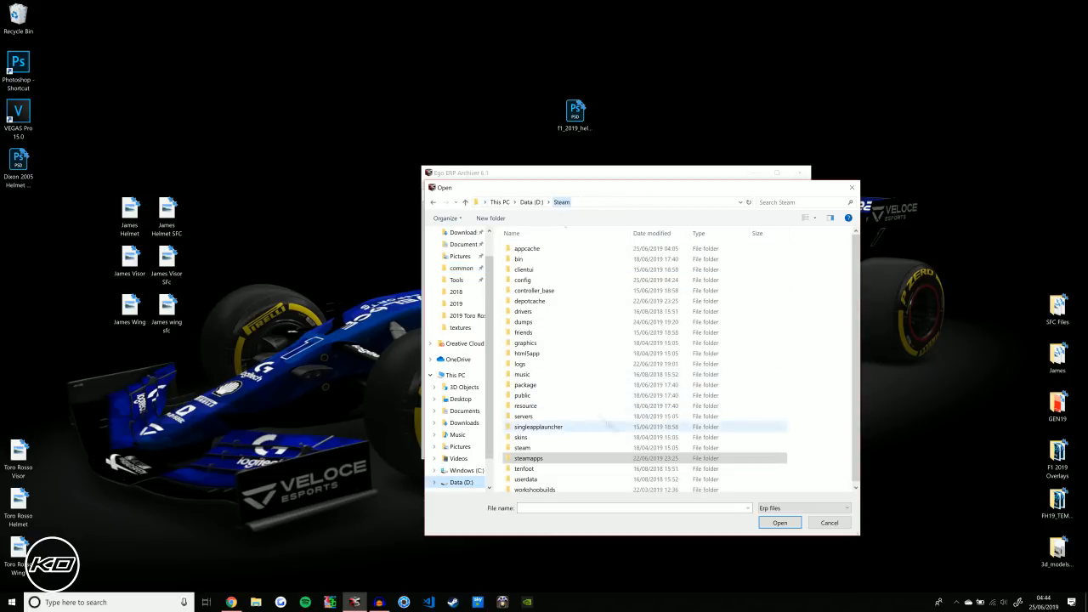
{"action": "double_click", "coordinate": [562, 461]}
{"action": "double_click", "coordinate": [535, 249]}
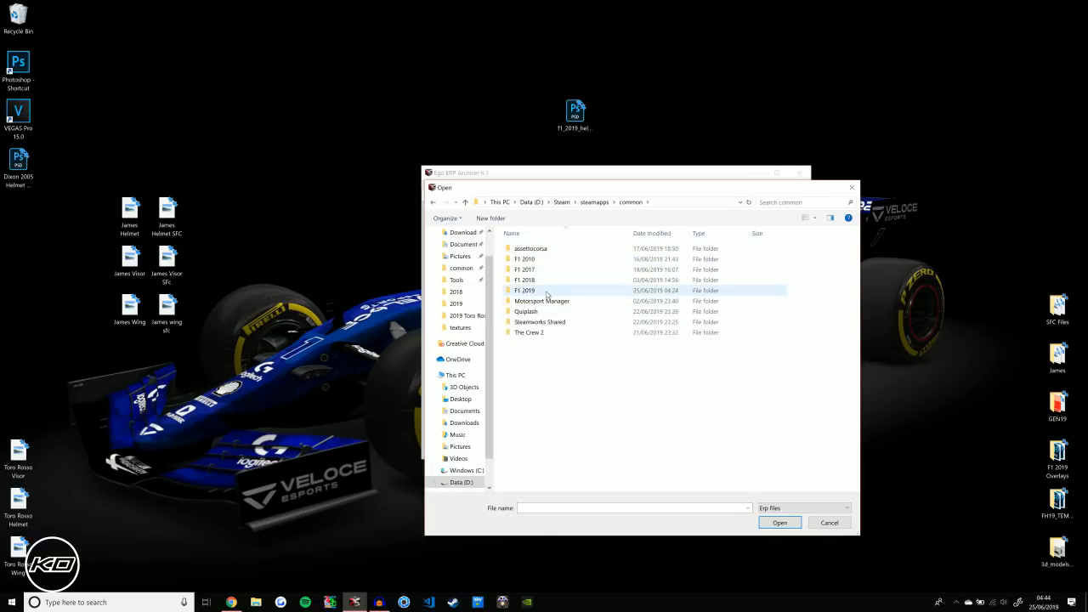
{"action": "left_click", "coordinate": [557, 291]}
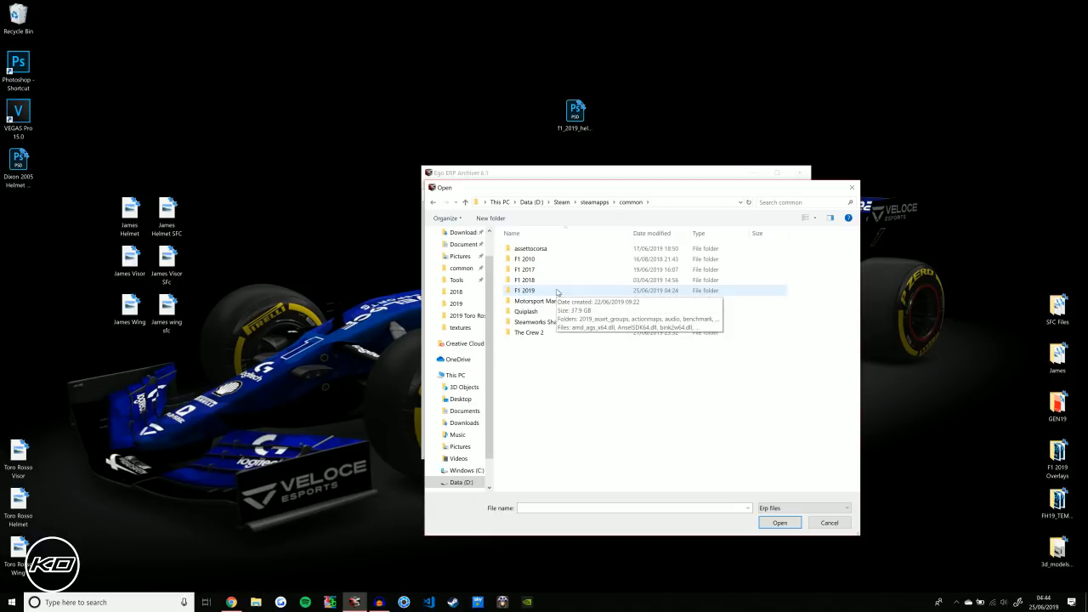
{"action": "double_click", "coordinate": [557, 291]}
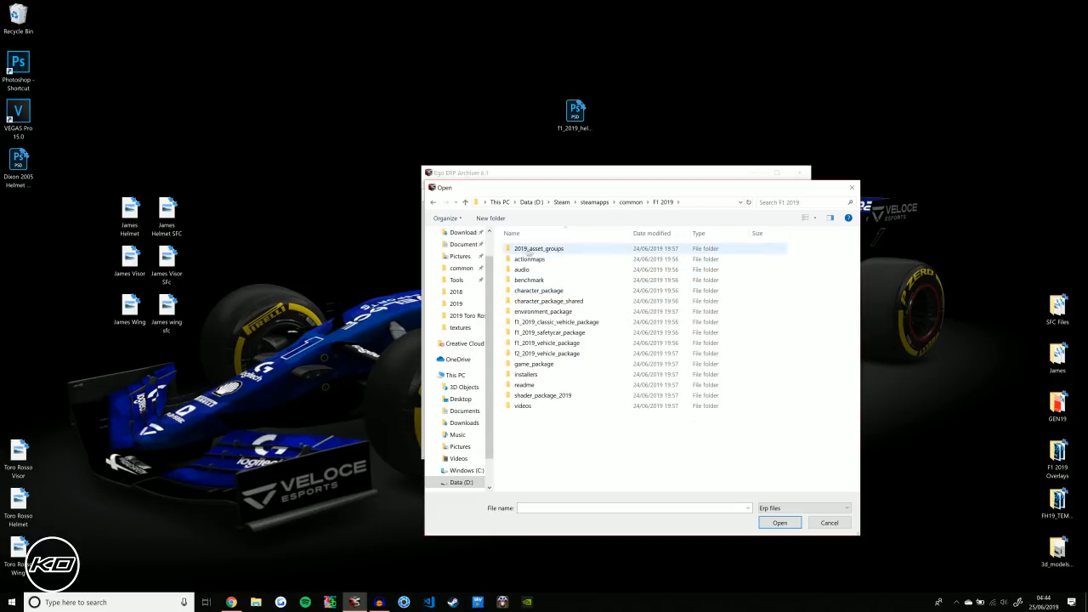
Browse to the incardriver folder inside 2019_asset_groups\animation_package\scenes
{"action": "double_click", "coordinate": [551, 248]}
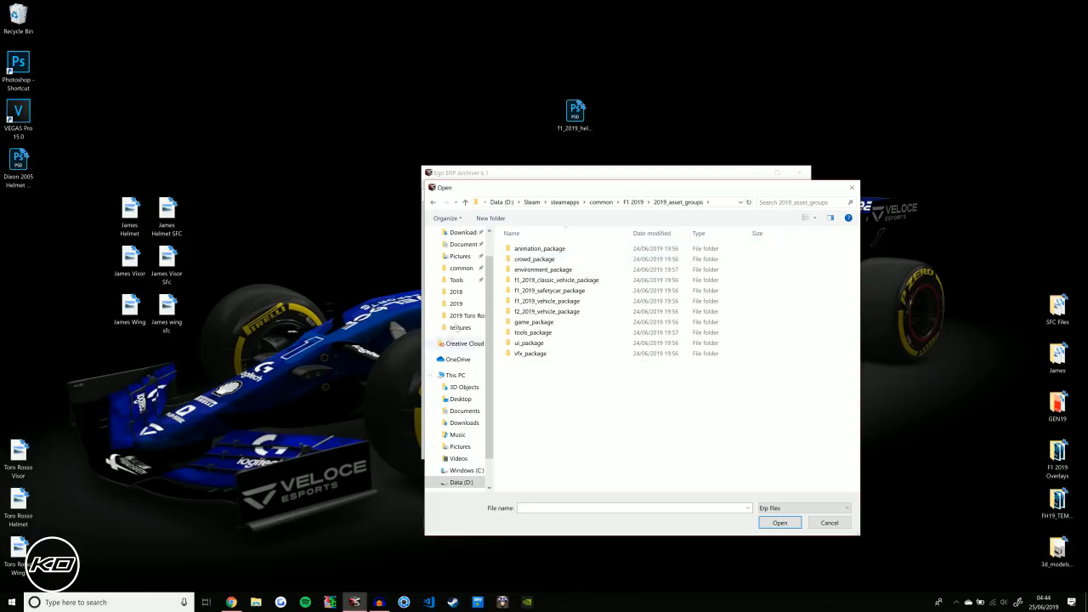
{"action": "double_click", "coordinate": [552, 248]}
{"action": "left_click", "coordinate": [542, 254]}
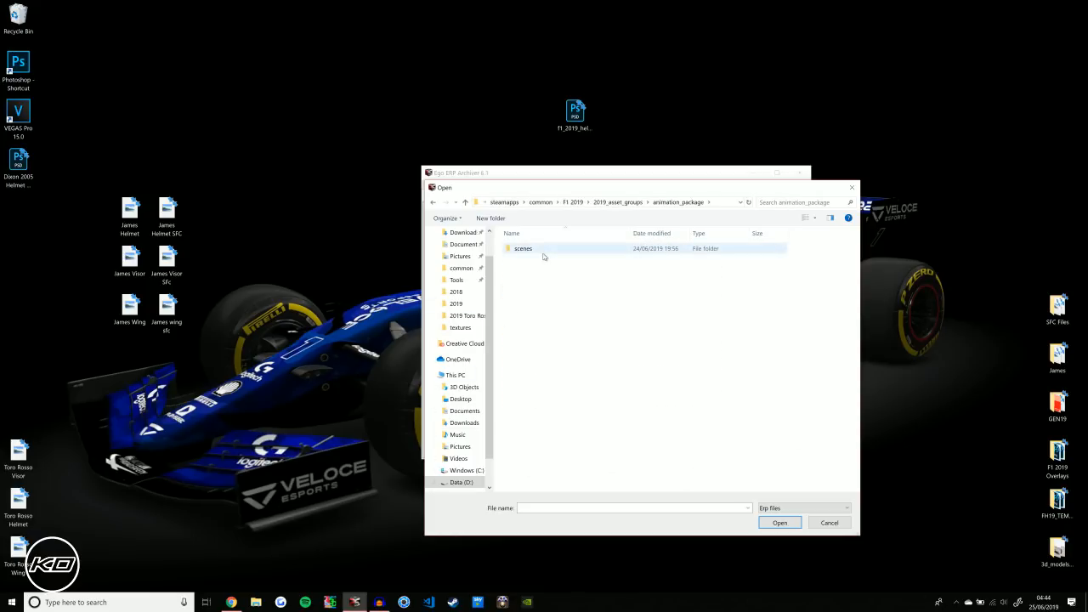
{"action": "double_click", "coordinate": [542, 252]}
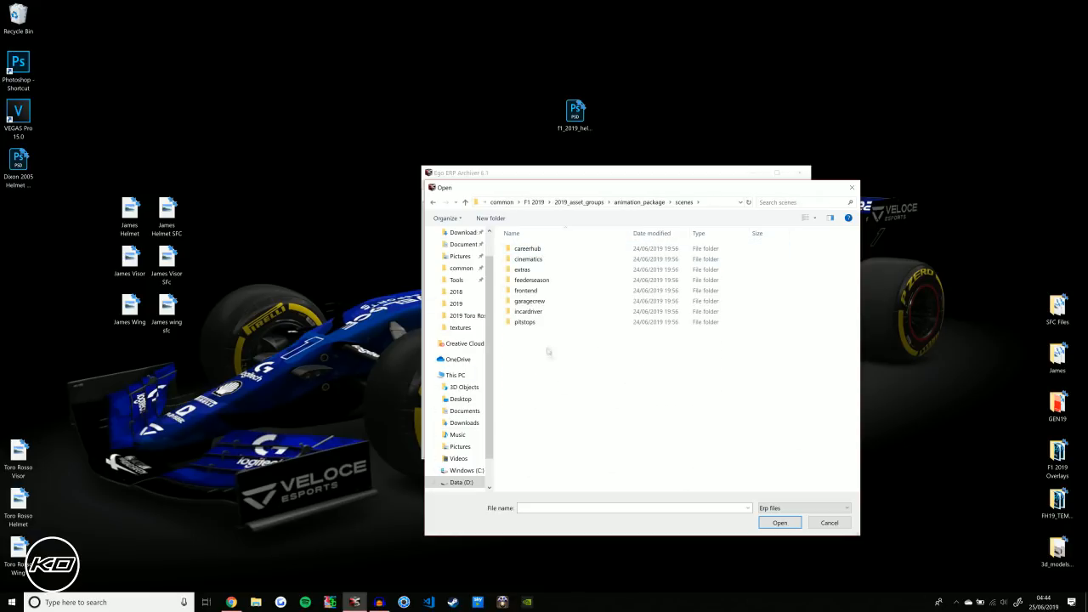
{"action": "double_click", "coordinate": [529, 312]}
Open the archive incardriver_f1.erp from the 2019 folder of incardriver
{"action": "left_click", "coordinate": [536, 262]}
{"action": "left_click", "coordinate": [534, 269]}
{"action": "left_click", "coordinate": [534, 259]}
{"action": "left_click", "coordinate": [534, 269]}
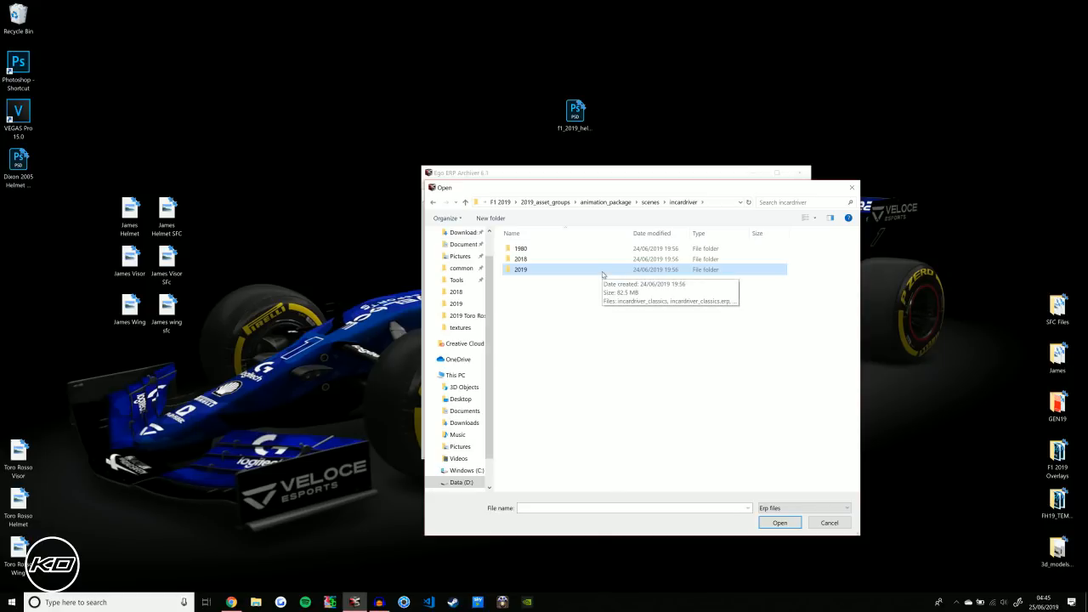
{"action": "left_click", "coordinate": [535, 261]}
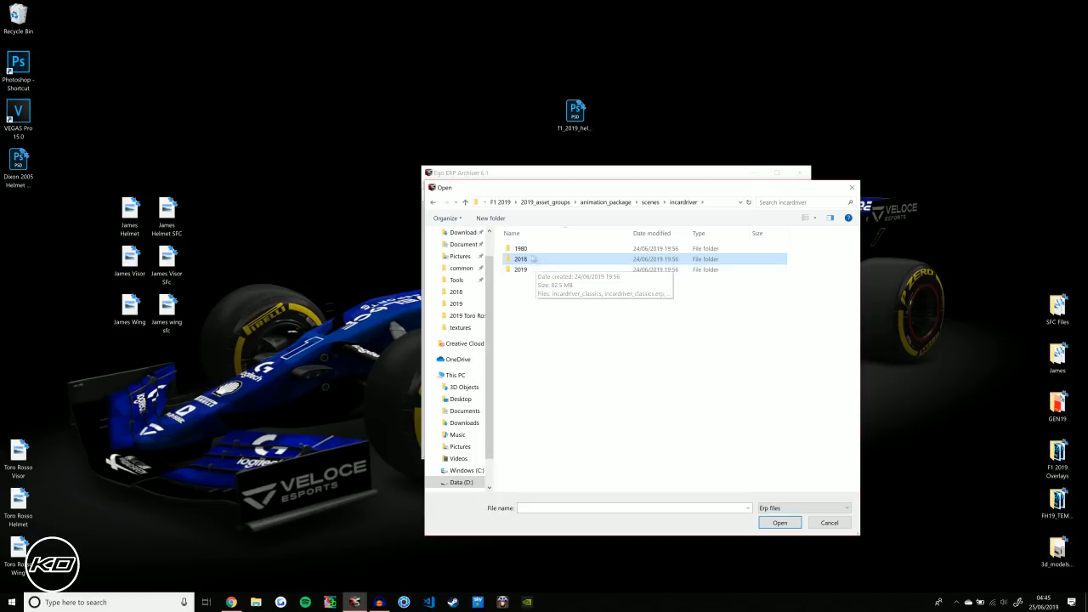
{"action": "double_click", "coordinate": [527, 270]}
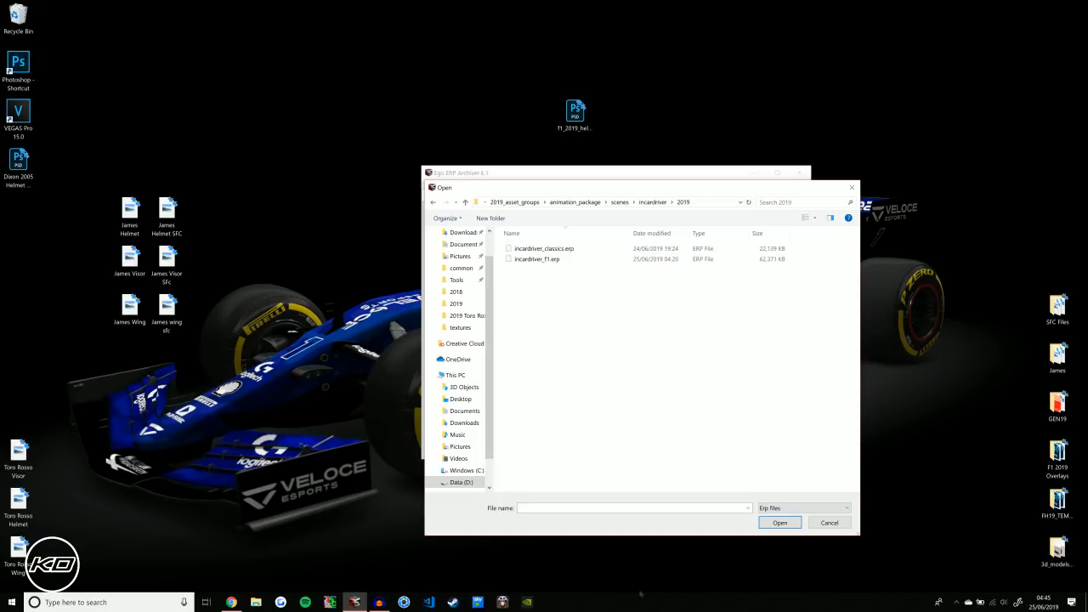
{"action": "double_click", "coordinate": [537, 259]}
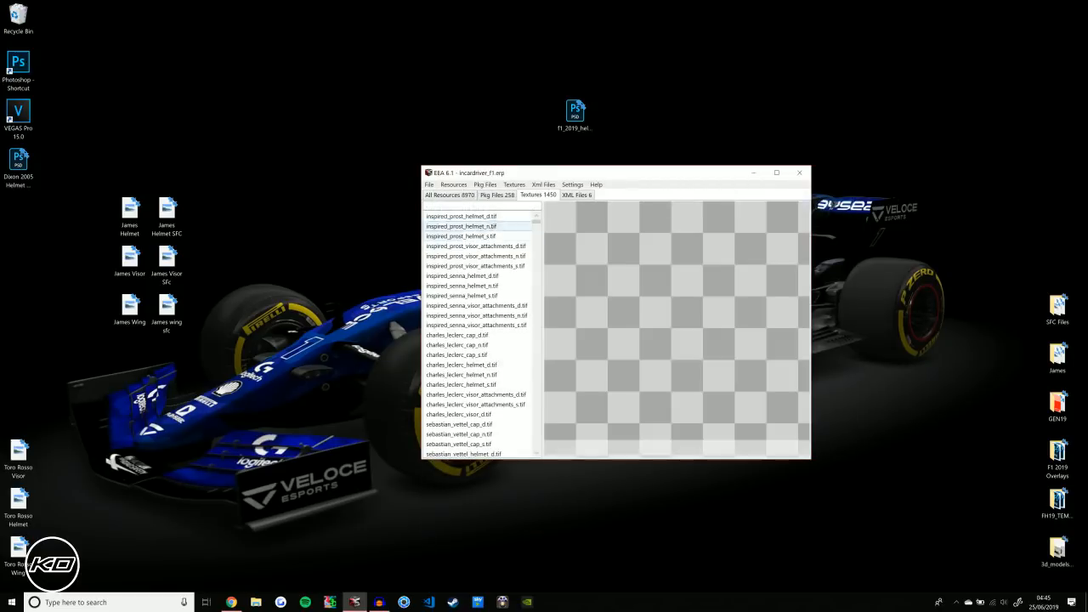
Locate the generic helmet textures in the list, check the gen_18 and gen_19 entries, and select gen_19_helmet_d.tif
{"action": "left_click_drag", "start_coordinate": [536, 226], "coordinate": [536, 288]}
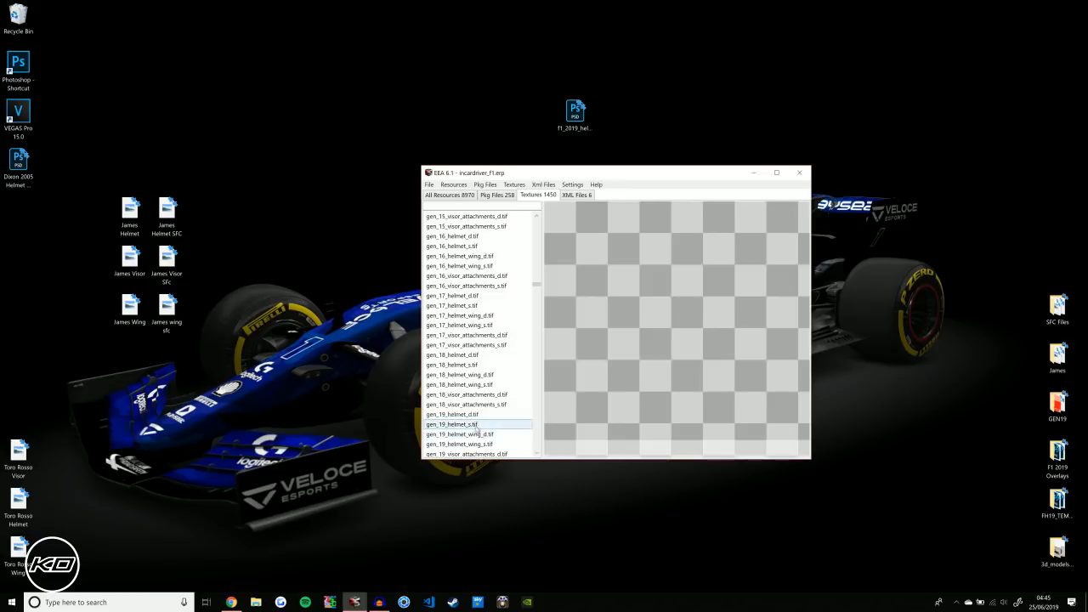
{"action": "left_click", "coordinate": [459, 414]}
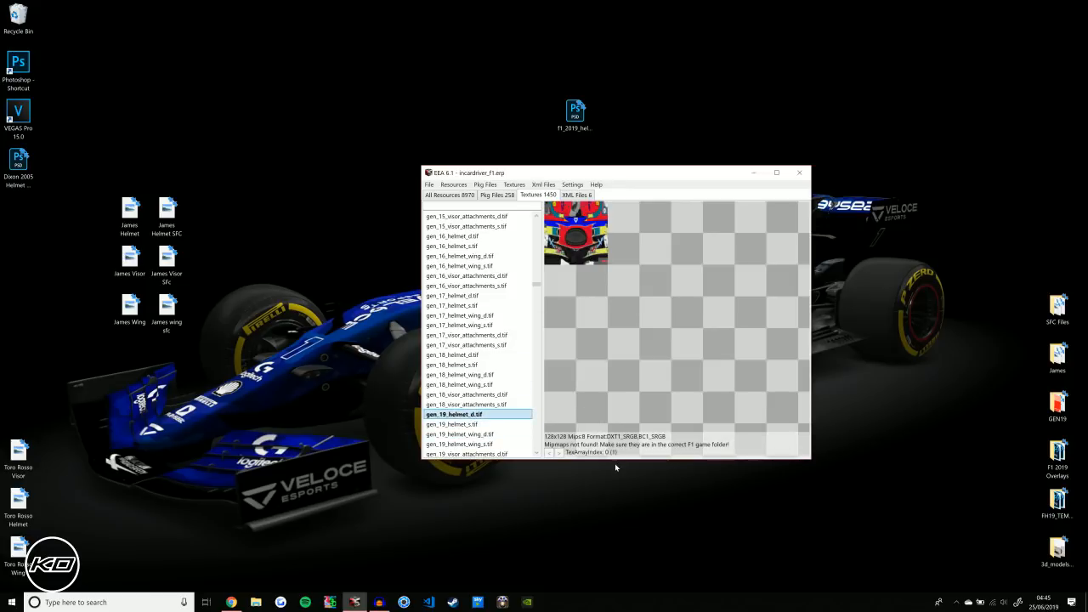
{"action": "left_click", "coordinate": [483, 375]}
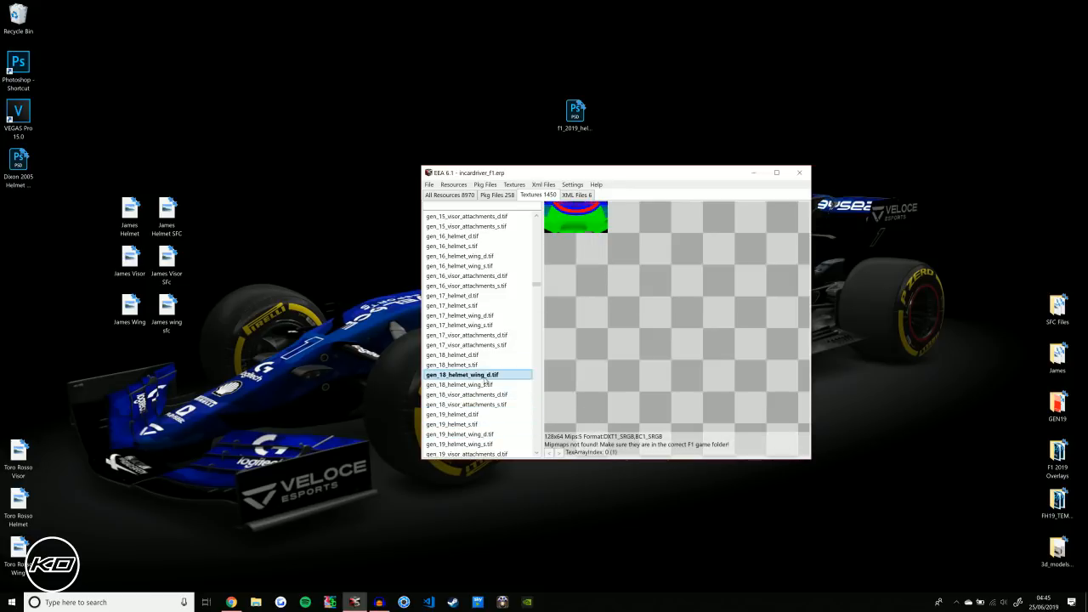
{"action": "left_click", "coordinate": [475, 354]}
{"action": "key", "text": "Down"}
{"action": "key", "text": "Down"}
{"action": "key", "text": "Down"}
{"action": "key", "text": "Down"}
{"action": "key", "text": "Down"}
{"action": "key", "text": "Down"}
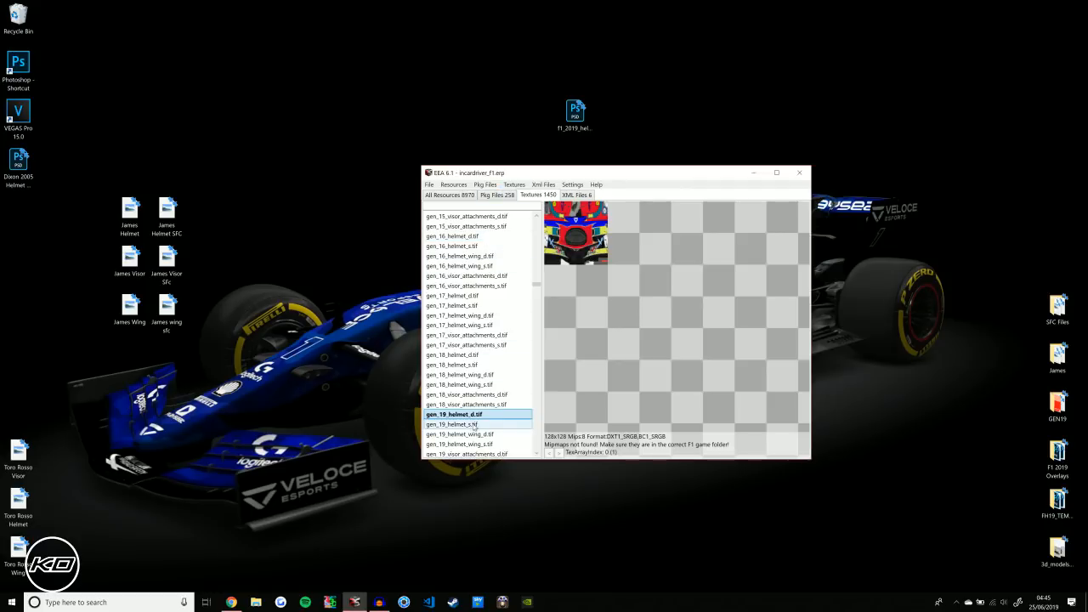
Import the James Helmet DDS file from the Desktop into gen_19_helmet_d.tif
{"action": "left_click", "coordinate": [515, 184]}
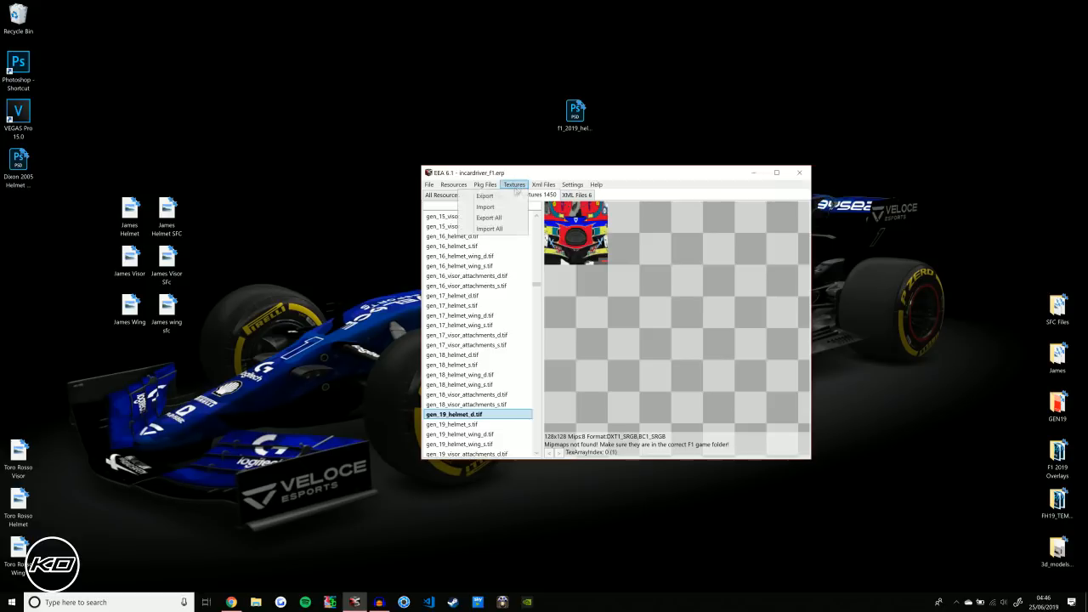
{"action": "left_click", "coordinate": [505, 208]}
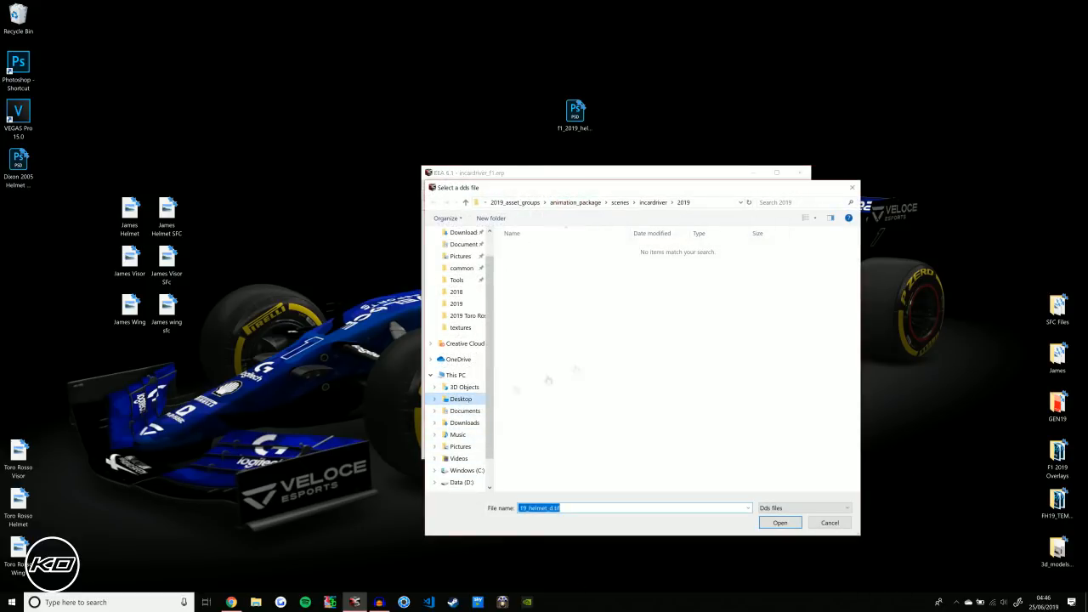
{"action": "left_click", "coordinate": [460, 398]}
{"action": "left_click_drag", "start_coordinate": [587, 187], "coordinate": [772, 138]}
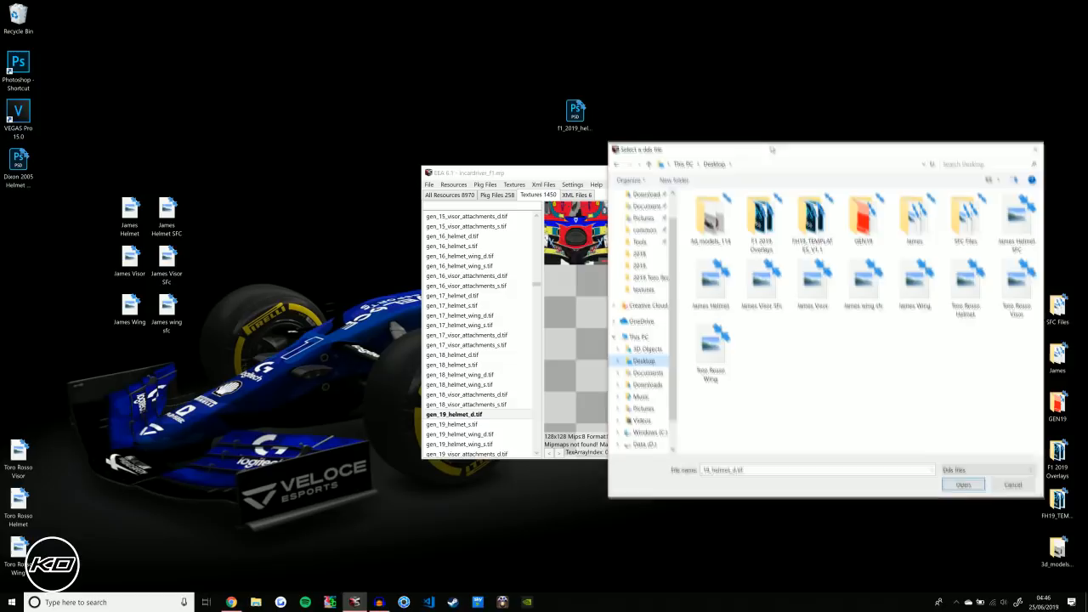
{"action": "double_click", "coordinate": [702, 293]}
Browse to F1 2019\character_package\drivers\male as the save location for the gen_19_helmet_d mipmaps
{"action": "left_click", "coordinate": [642, 251]}
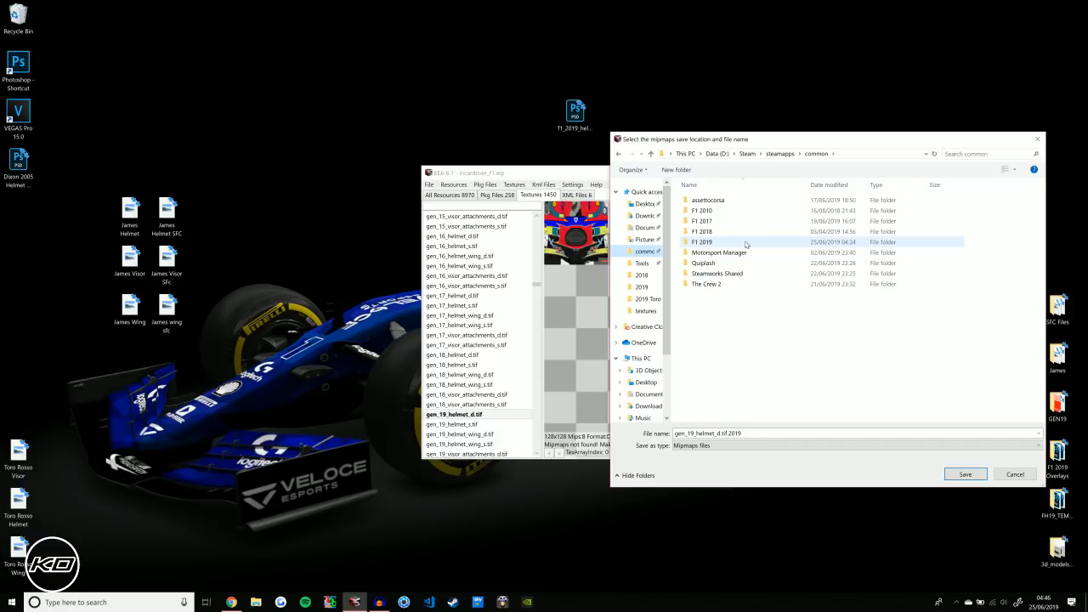
{"action": "double_click", "coordinate": [745, 244]}
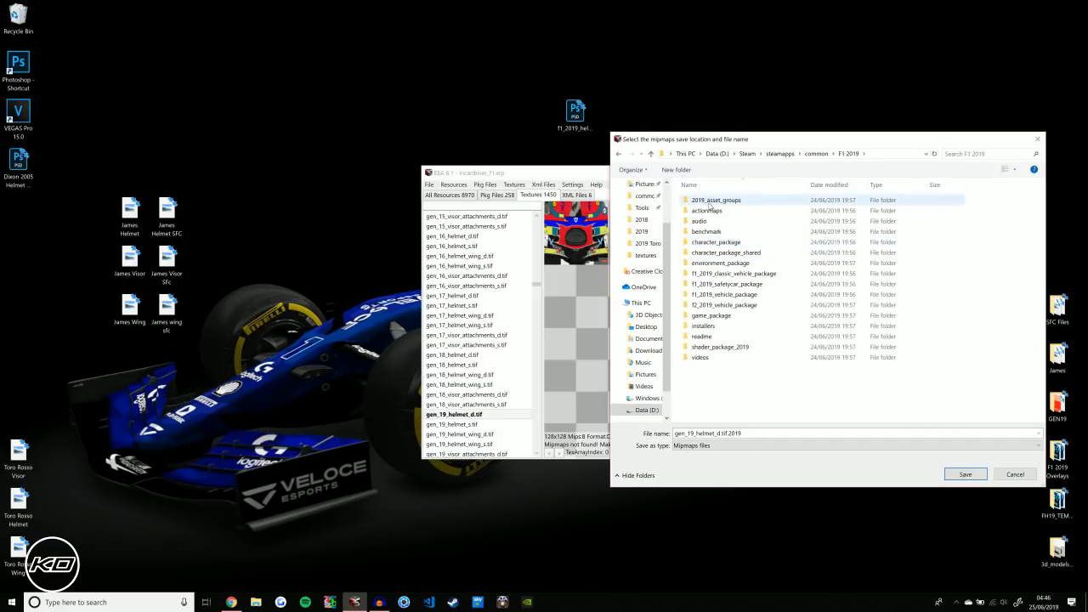
{"action": "double_click", "coordinate": [711, 244]}
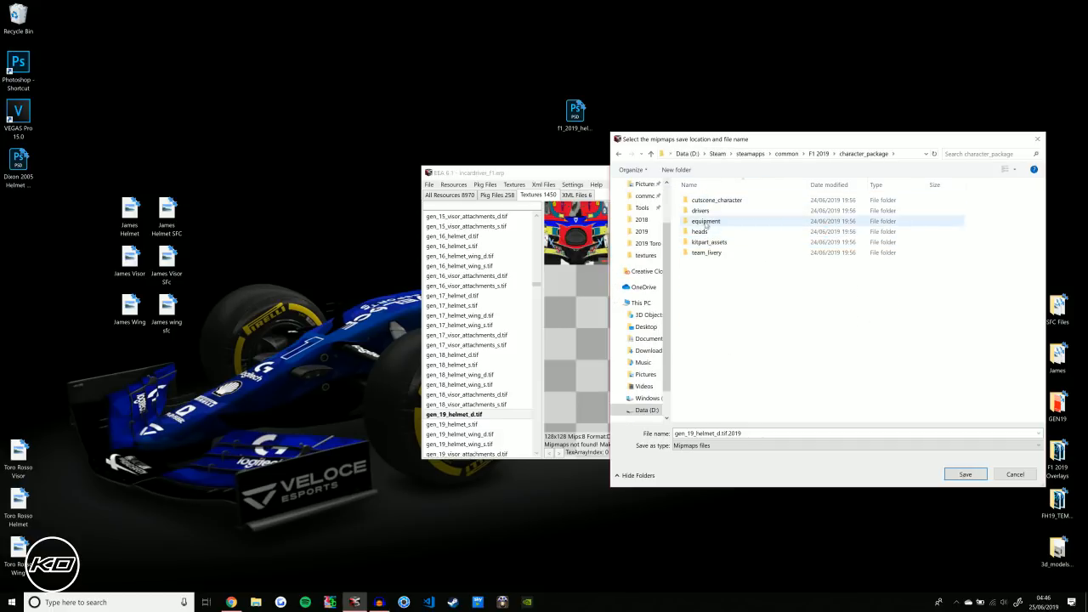
{"action": "double_click", "coordinate": [703, 210]}
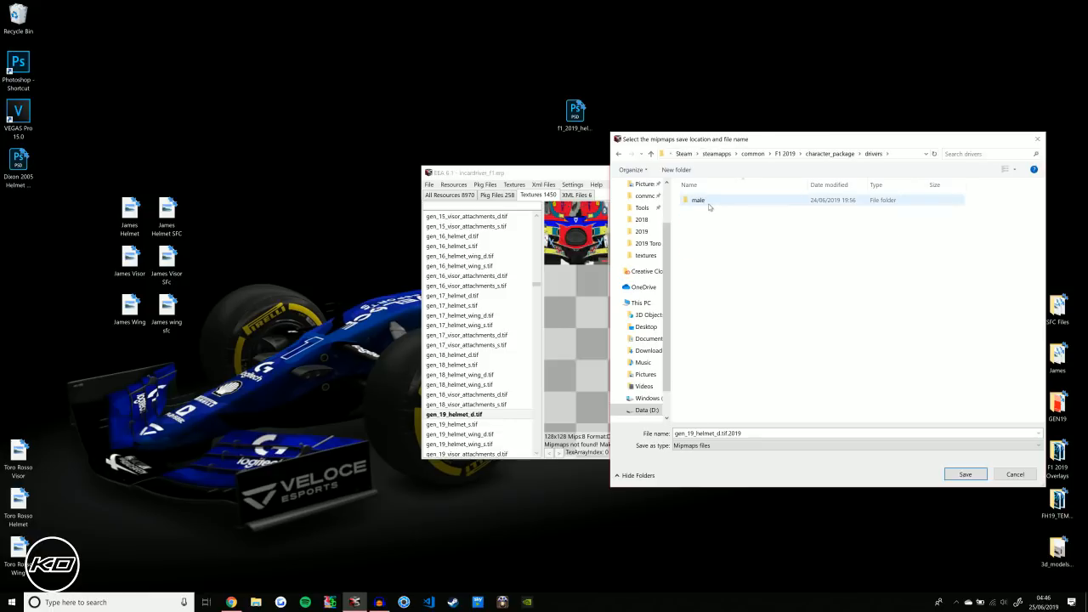
{"action": "double_click", "coordinate": [709, 204]}
Save the gen_19_helmet_d.tif.2019 mipmaps in unbranded_gen_19\textures, replacing the existing file
{"action": "scroll", "coordinate": [727, 306], "scroll_direction": "down", "scroll_amount": 10}
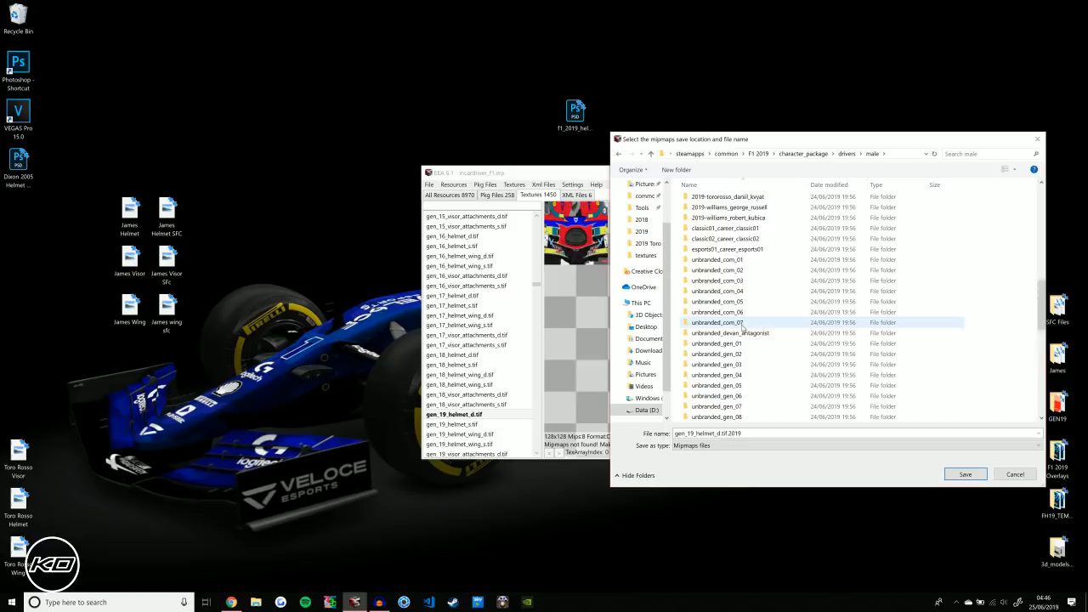
{"action": "scroll", "coordinate": [748, 327], "scroll_direction": "down", "scroll_amount": 6}
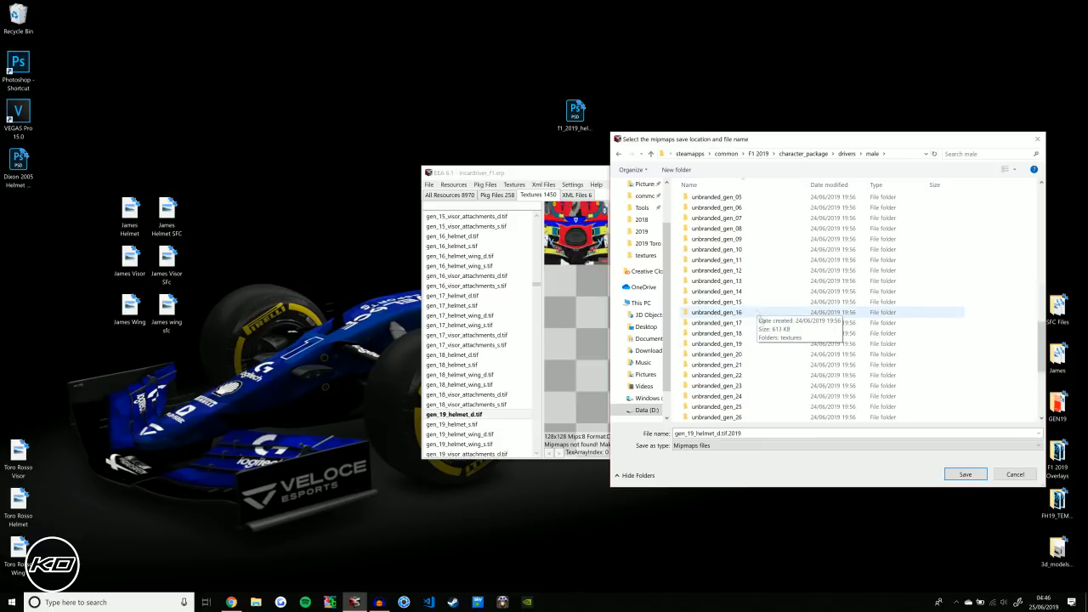
{"action": "double_click", "coordinate": [756, 344]}
{"action": "double_click", "coordinate": [715, 204]}
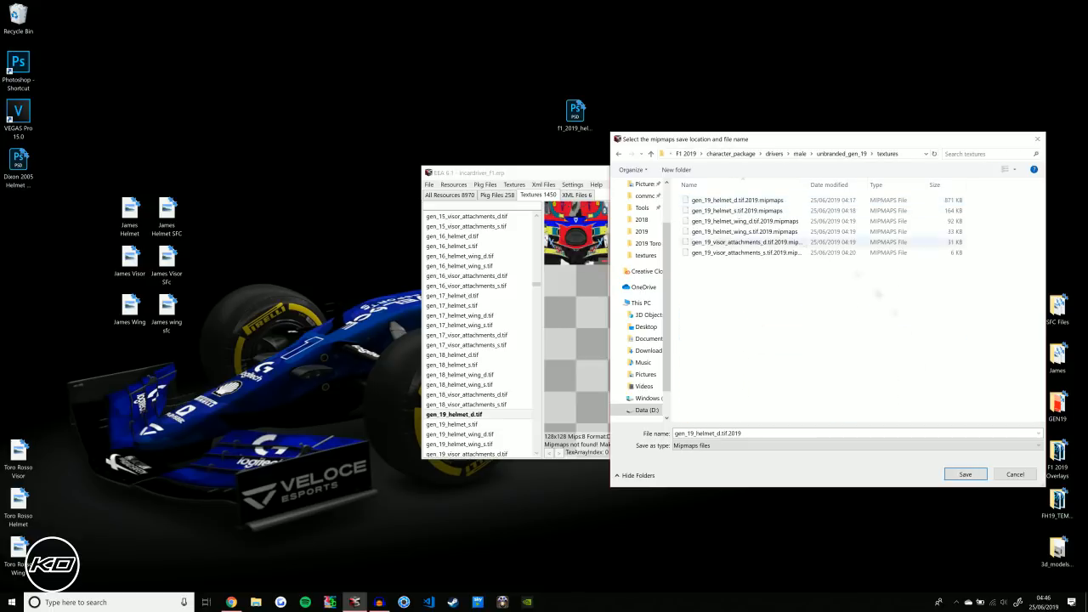
{"action": "left_click", "coordinate": [961, 474]}
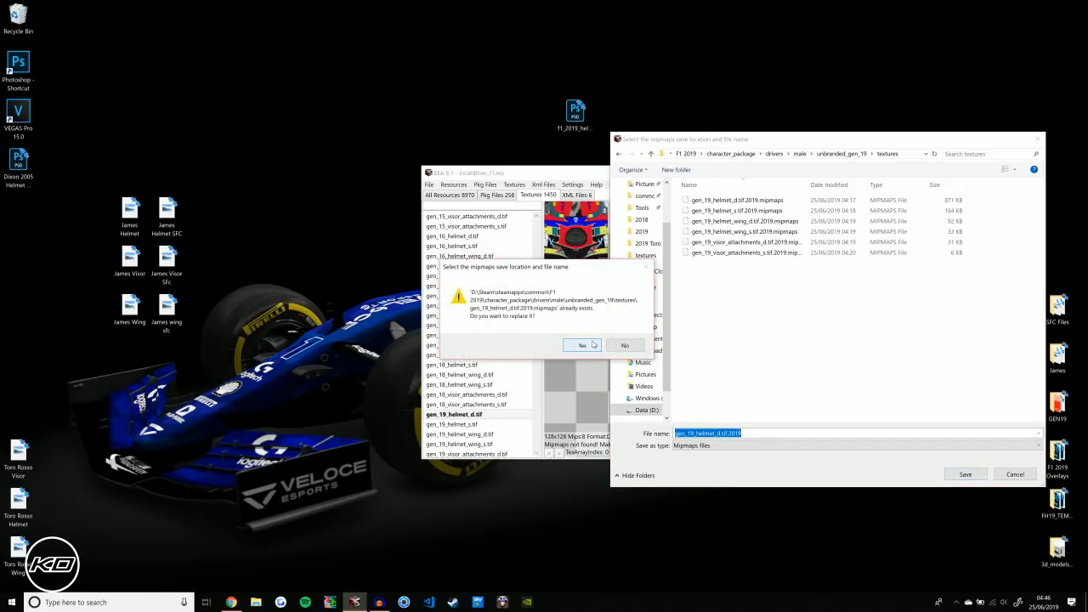
{"action": "left_click", "coordinate": [593, 344]}
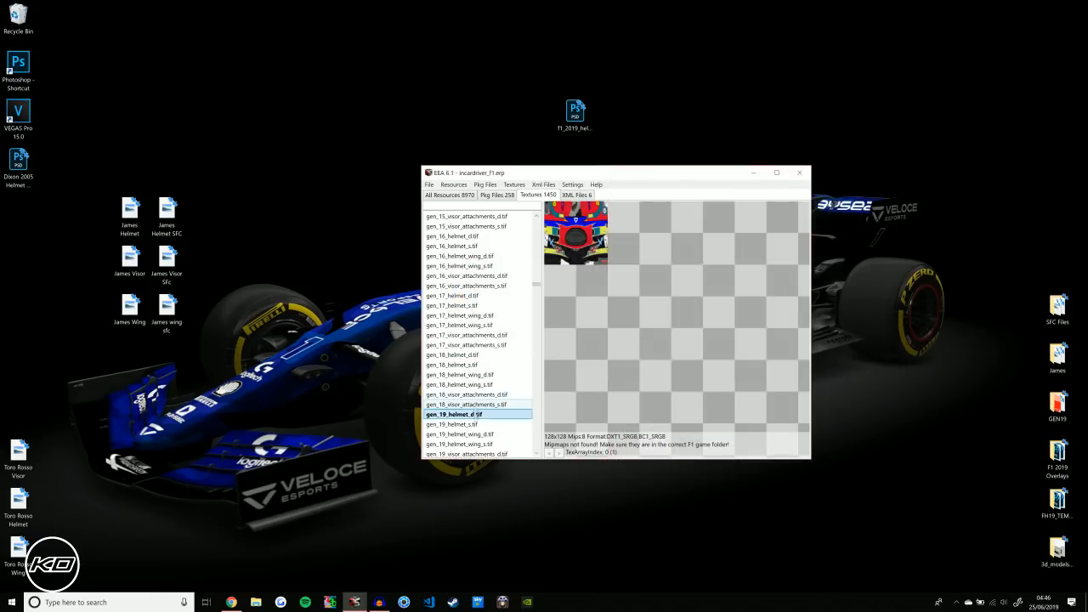
Import the James Helmet SFC DDS file from the Desktop into gen_19_helmet_s.tif
{"action": "scroll", "coordinate": [506, 399], "scroll_direction": "down", "scroll_amount": 1}
{"action": "left_click", "coordinate": [503, 395]}
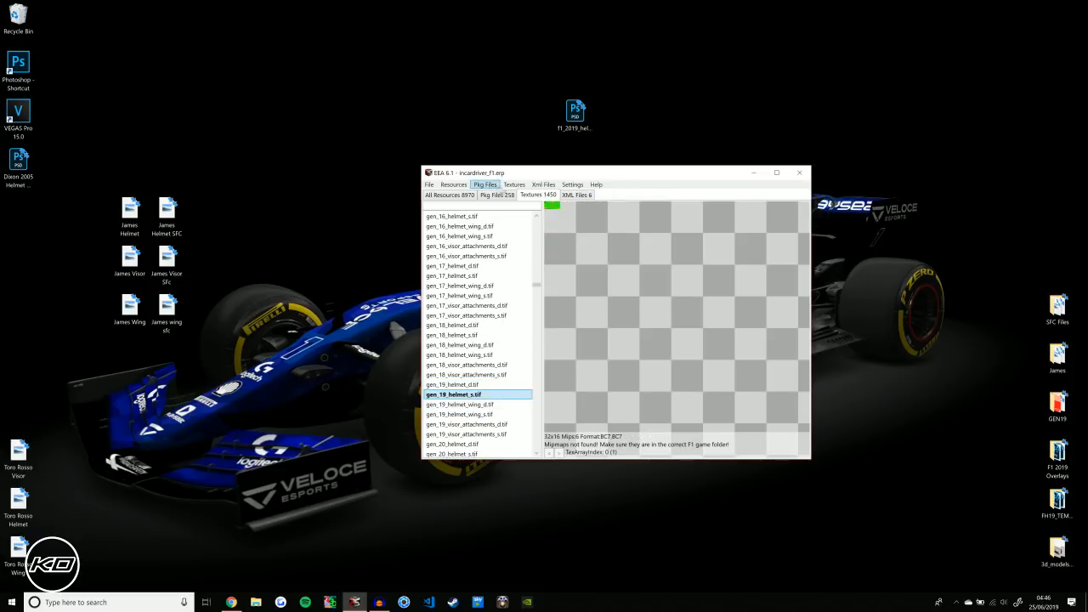
{"action": "left_click", "coordinate": [514, 185]}
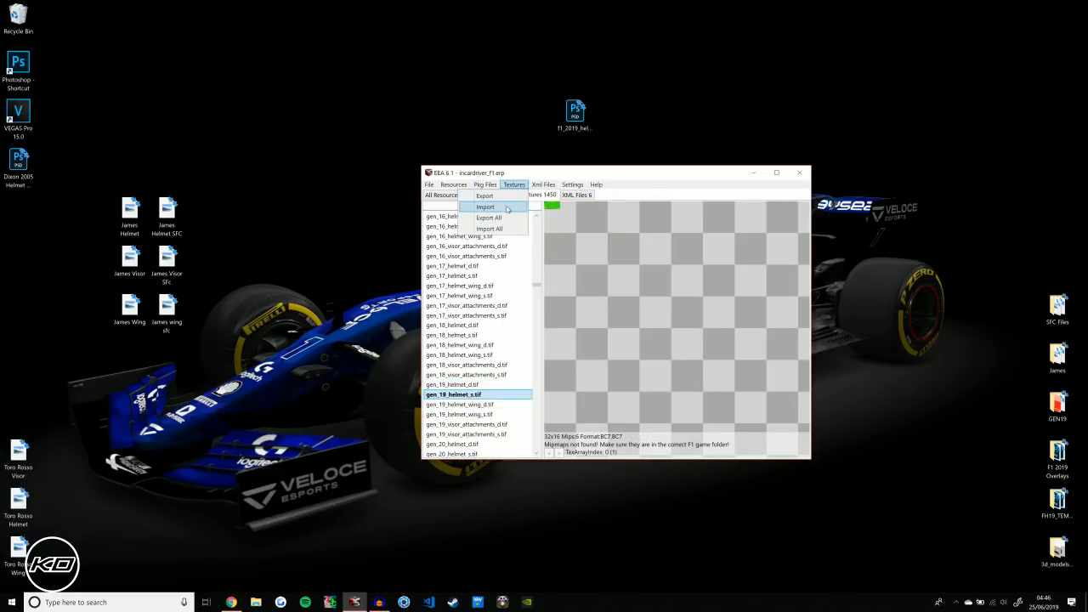
{"action": "left_click", "coordinate": [497, 199]}
{"action": "left_click", "coordinate": [659, 350]}
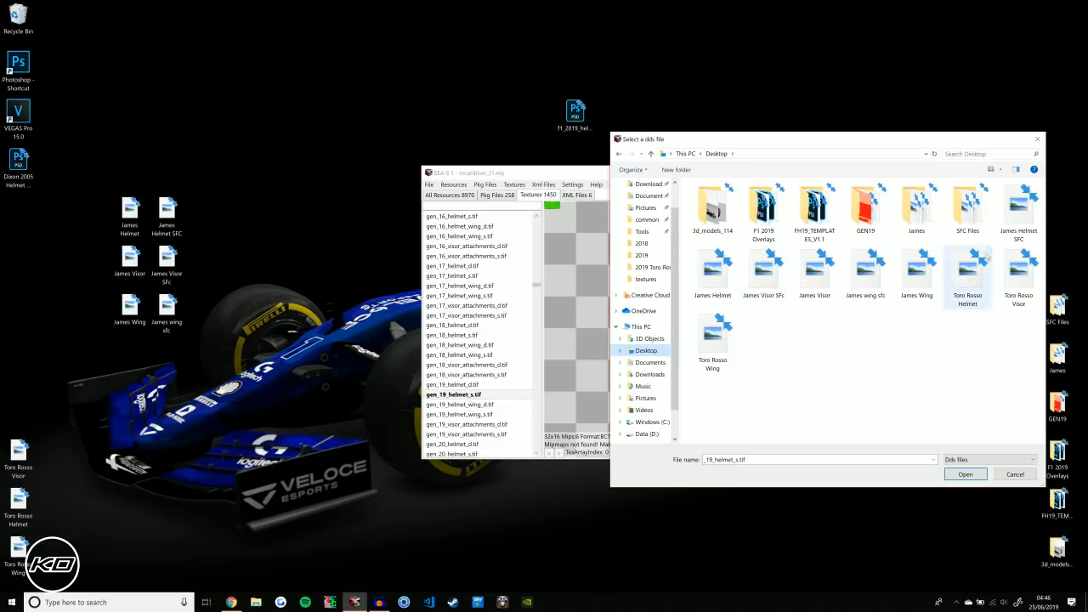
{"action": "double_click", "coordinate": [1004, 227]}
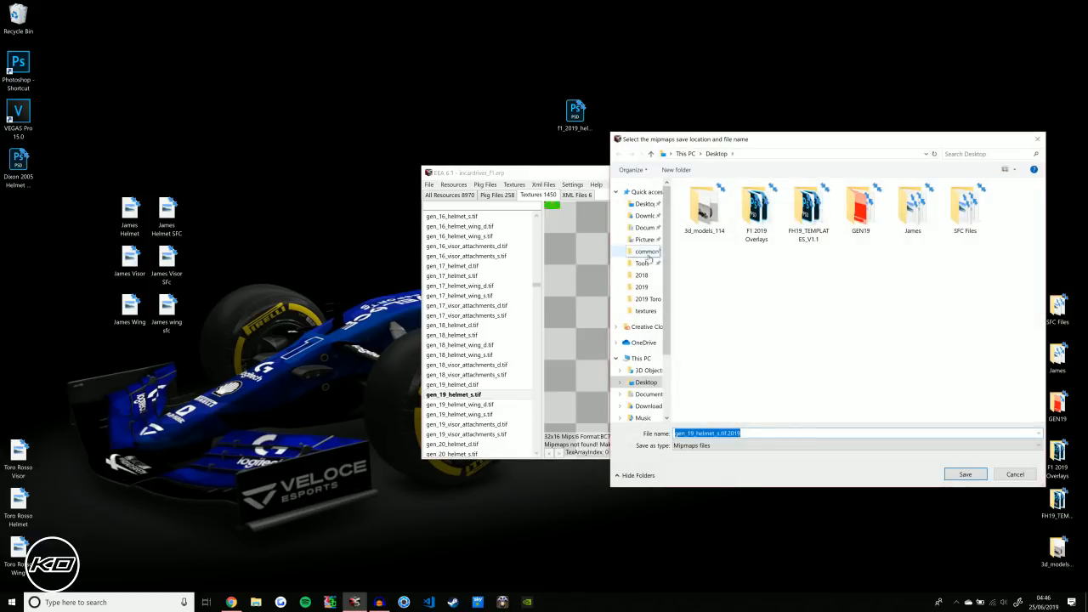
For the gen_19_helmet_s mipmaps, browse to the male drivers folder in F1 2019\character_package
{"action": "left_click", "coordinate": [643, 252]}
{"action": "double_click", "coordinate": [702, 243]}
{"action": "double_click", "coordinate": [715, 243]}
{"action": "double_click", "coordinate": [710, 219]}
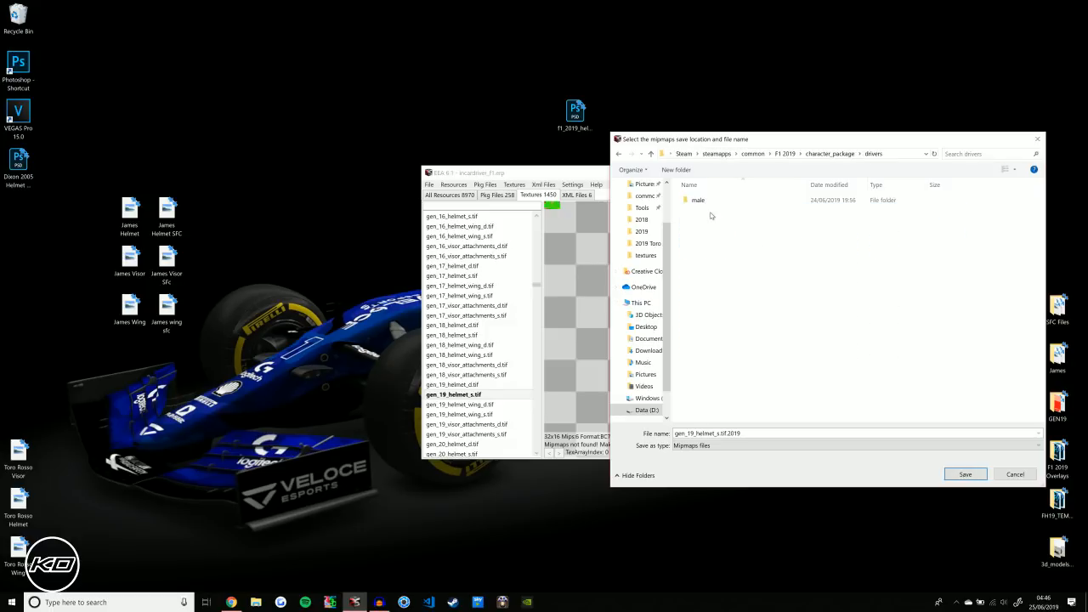
{"action": "double_click", "coordinate": [704, 202]}
Save the gen_19_helmet_s.tif.2019 mipmaps in unbranded_gen_19\textures, replacing the existing file
{"action": "scroll", "coordinate": [754, 374], "scroll_direction": "down", "scroll_amount": 5}
{"action": "scroll", "coordinate": [754, 374], "scroll_direction": "down", "scroll_amount": 5}
{"action": "double_click", "coordinate": [754, 374]}
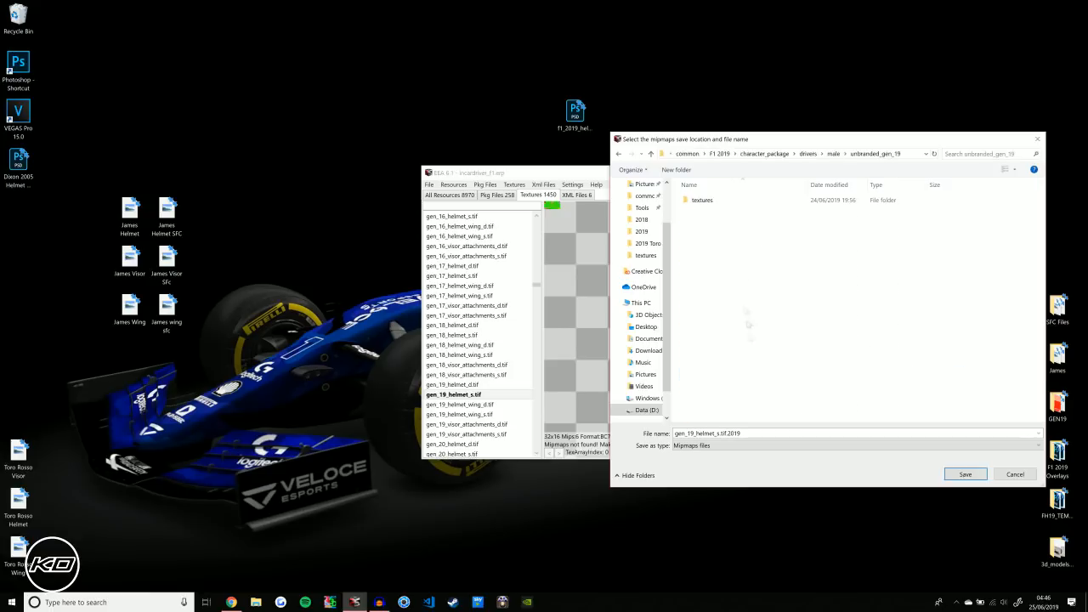
{"action": "double_click", "coordinate": [714, 201]}
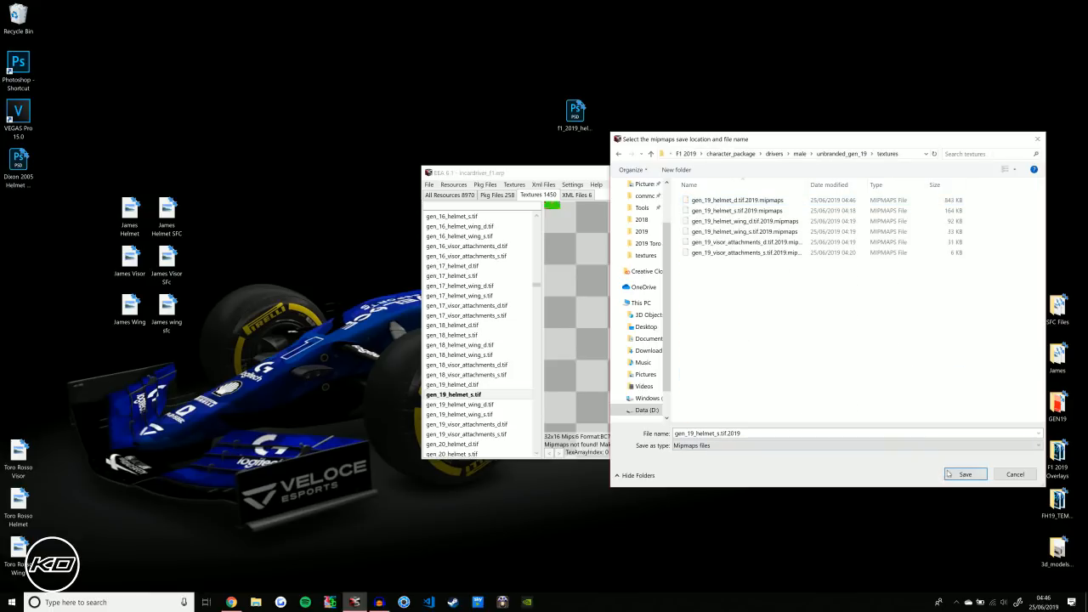
{"action": "left_click", "coordinate": [948, 474]}
{"action": "left_click", "coordinate": [582, 346]}
Import the James Wing DDS file from the Desktop into gen_19_helmet_wing_d.tif
{"action": "left_click", "coordinate": [495, 404]}
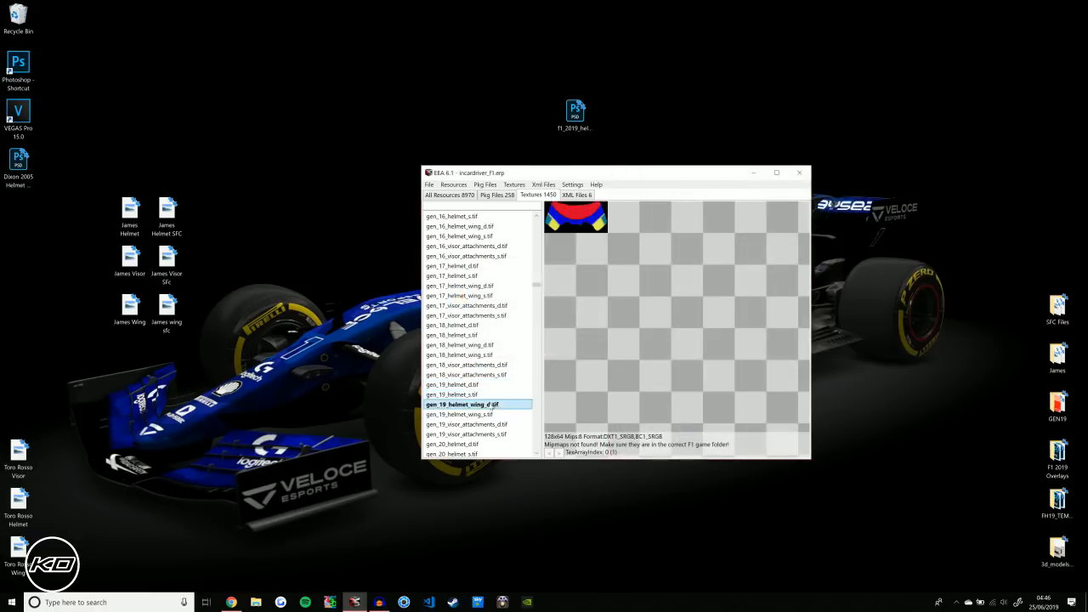
{"action": "left_click", "coordinate": [514, 184]}
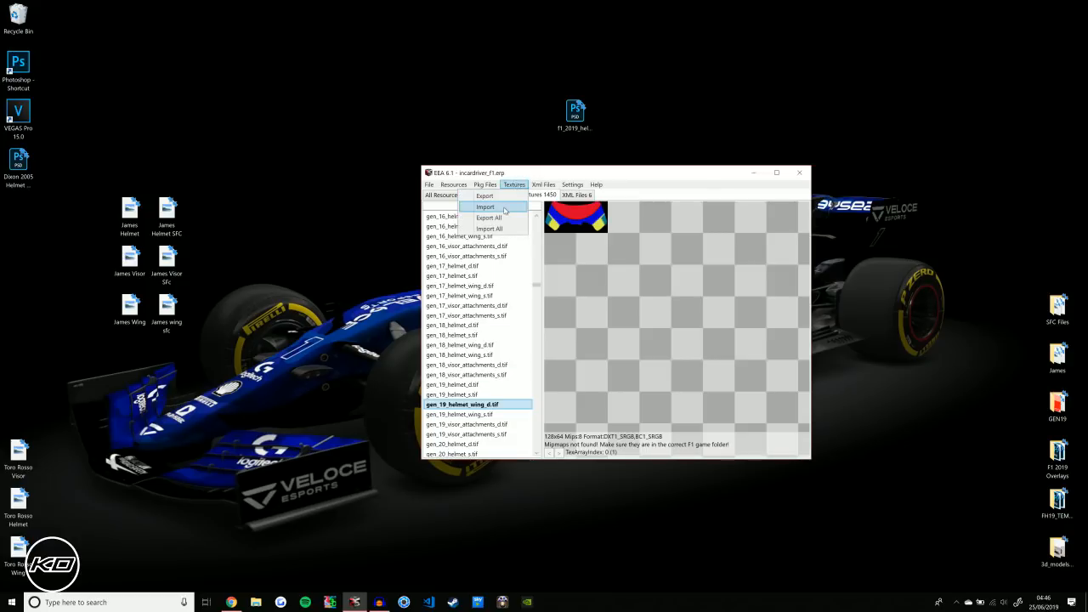
{"action": "left_click", "coordinate": [507, 202]}
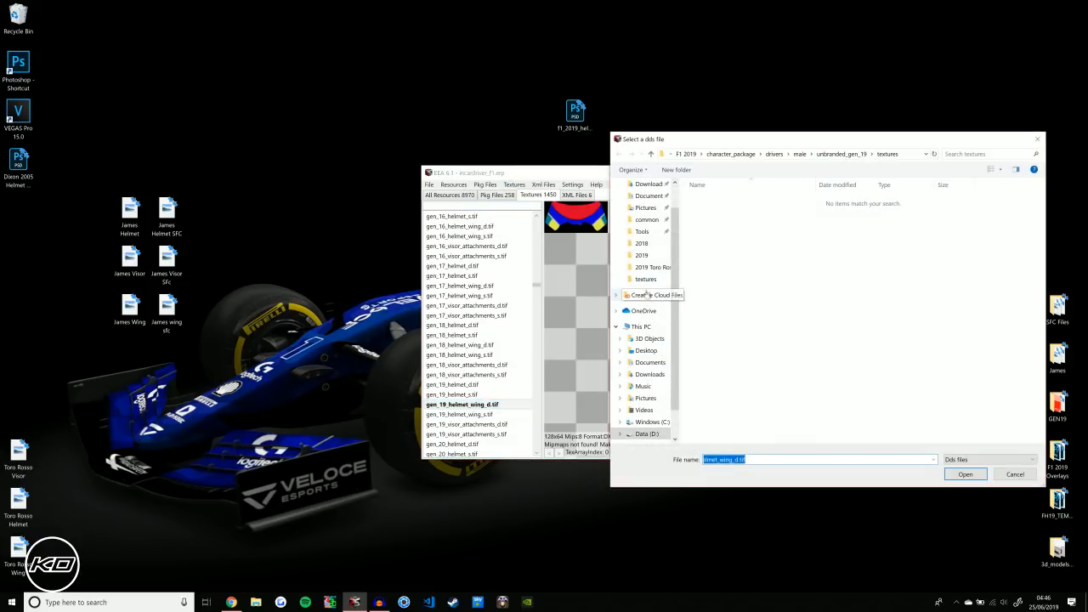
{"action": "left_click", "coordinate": [646, 350]}
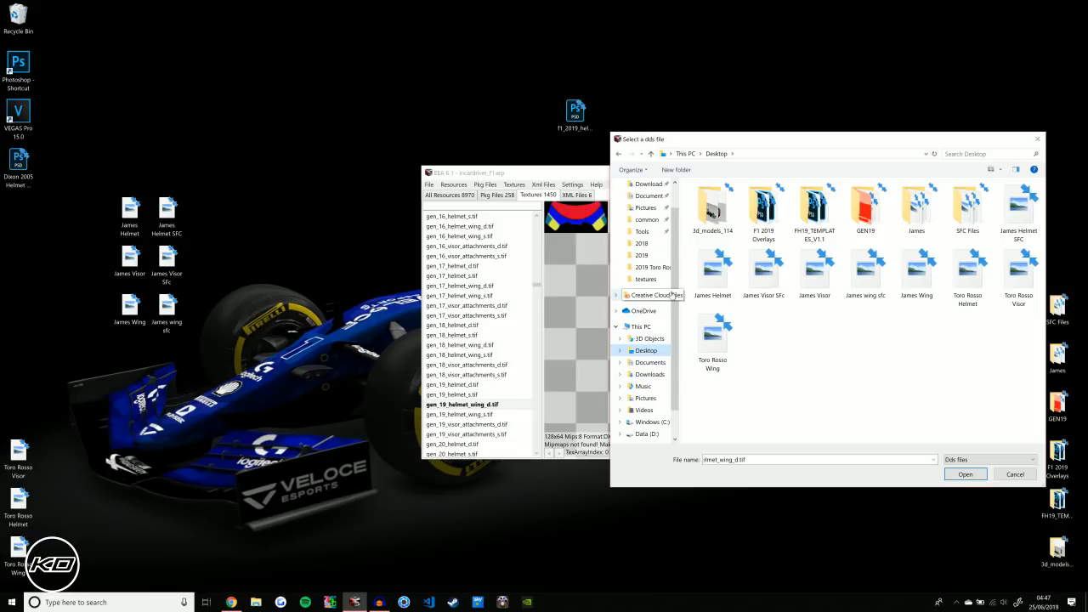
{"action": "scroll", "coordinate": [669, 300], "scroll_direction": "up", "scroll_amount": 1}
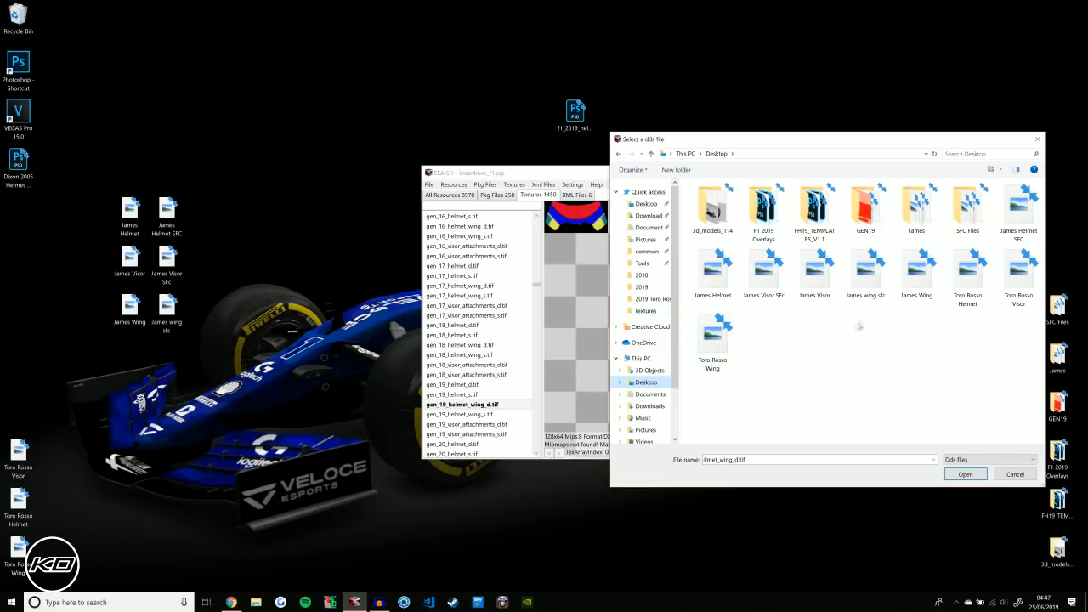
{"action": "double_click", "coordinate": [920, 289]}
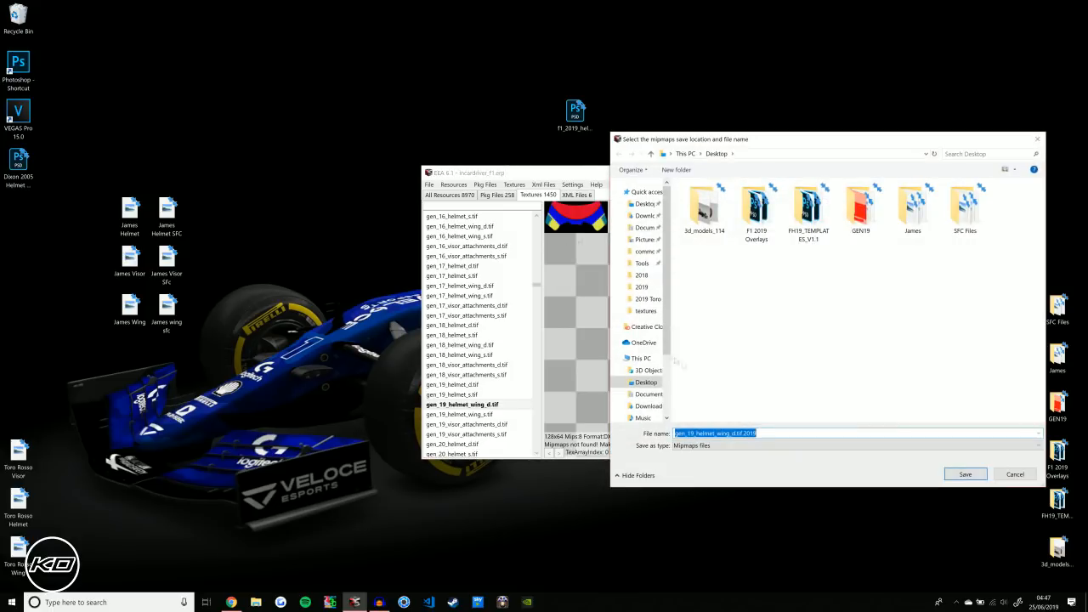
Save the gen_19_helmet_wing_d.tif.2019 mipmaps in the unbranded_gen_19 textures folder, replacing the existing file
{"action": "left_click", "coordinate": [645, 311]}
{"action": "left_click", "coordinate": [965, 474]}
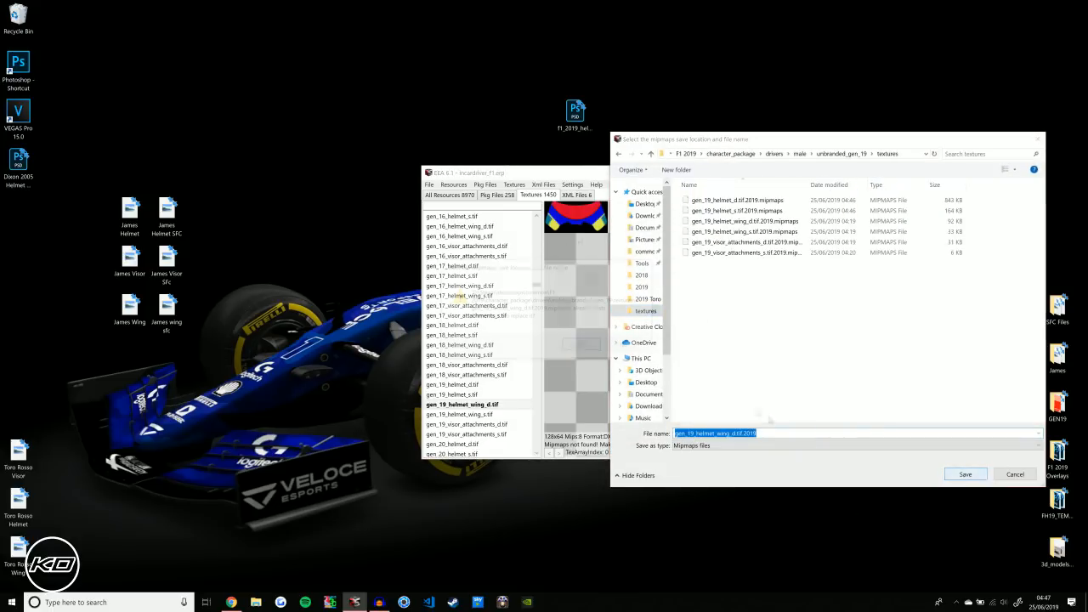
{"action": "left_click", "coordinate": [594, 341]}
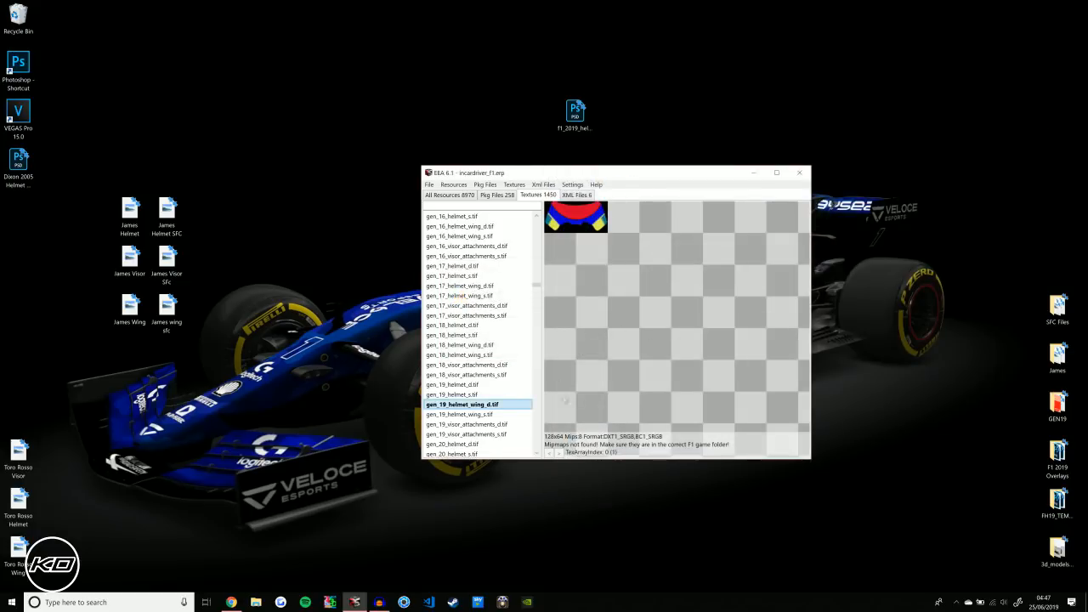
Examine the gen_19 wing, visor attachment and helmet textures in the preview, plus gen_18_helmet_d.tif
{"action": "left_click", "coordinate": [481, 414]}
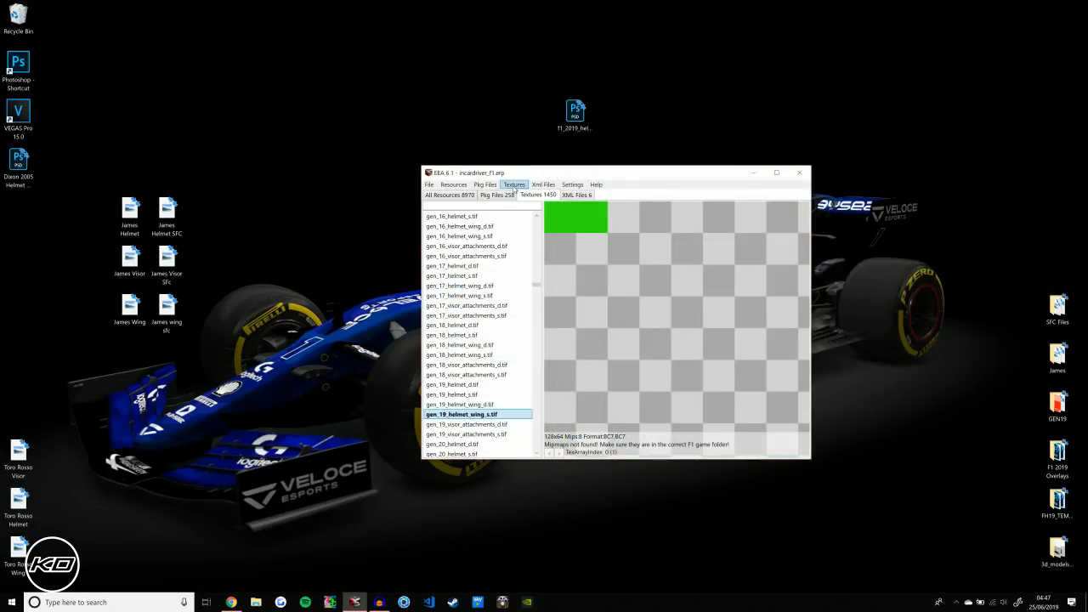
{"action": "left_click", "coordinate": [500, 424]}
{"action": "left_click", "coordinate": [489, 434]}
{"action": "key", "text": "Up"}
{"action": "key", "text": "Down"}
{"action": "key", "text": "Up"}
{"action": "key", "text": "Up"}
{"action": "key", "text": "Up"}
{"action": "key", "text": "Down"}
{"action": "key", "text": "Down"}
{"action": "left_click", "coordinate": [485, 434]}
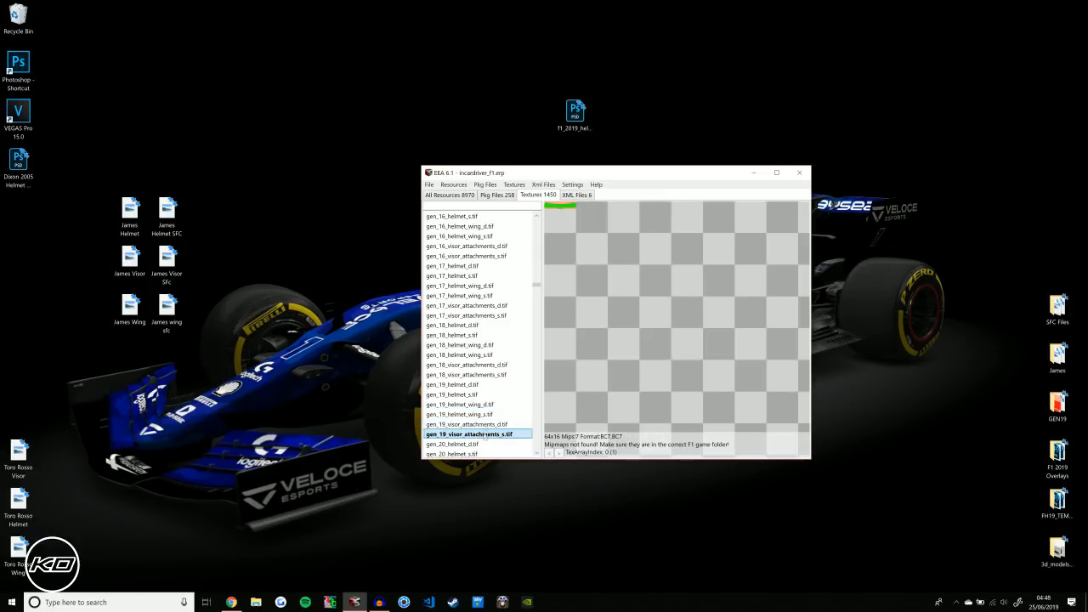
{"action": "left_click", "coordinate": [479, 385]}
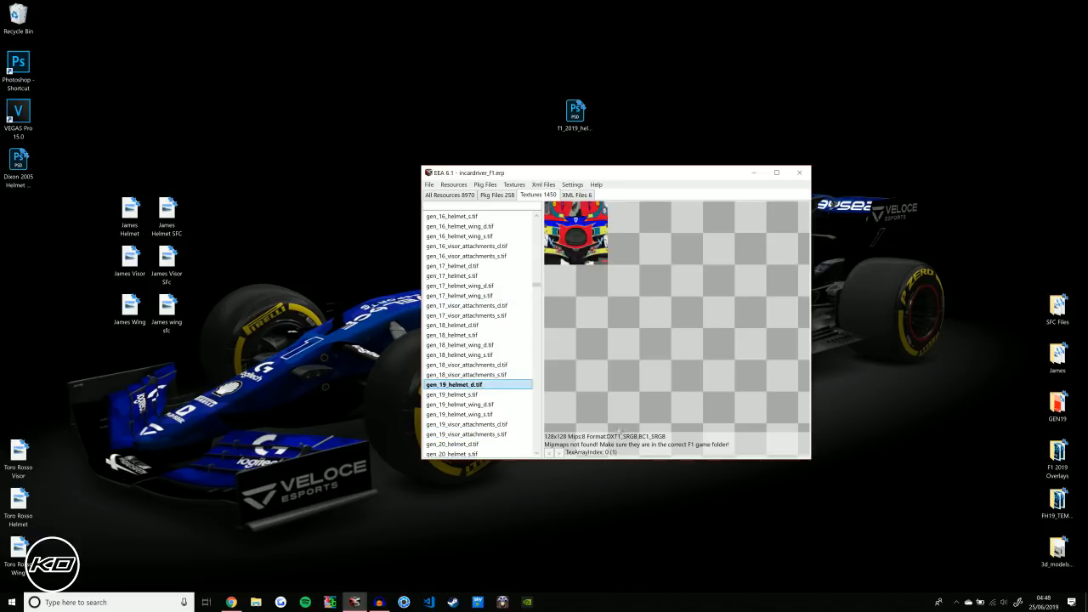
{"action": "left_click", "coordinate": [483, 325]}
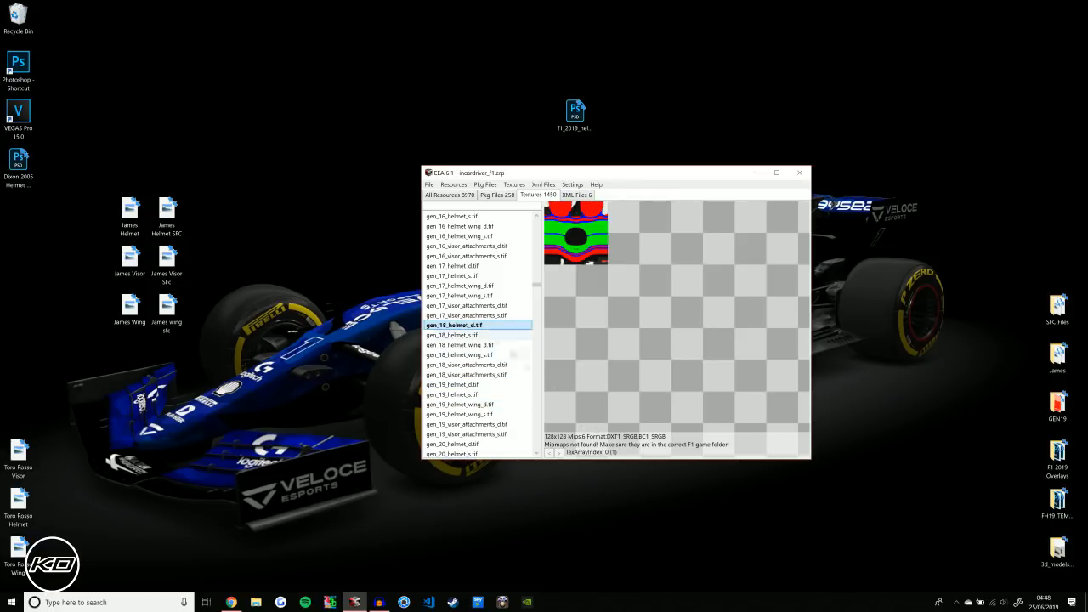
Save the archive as incardriver_f1.erp over the existing file in the 2019 folder and close the archive editor
{"action": "left_click", "coordinate": [487, 385]}
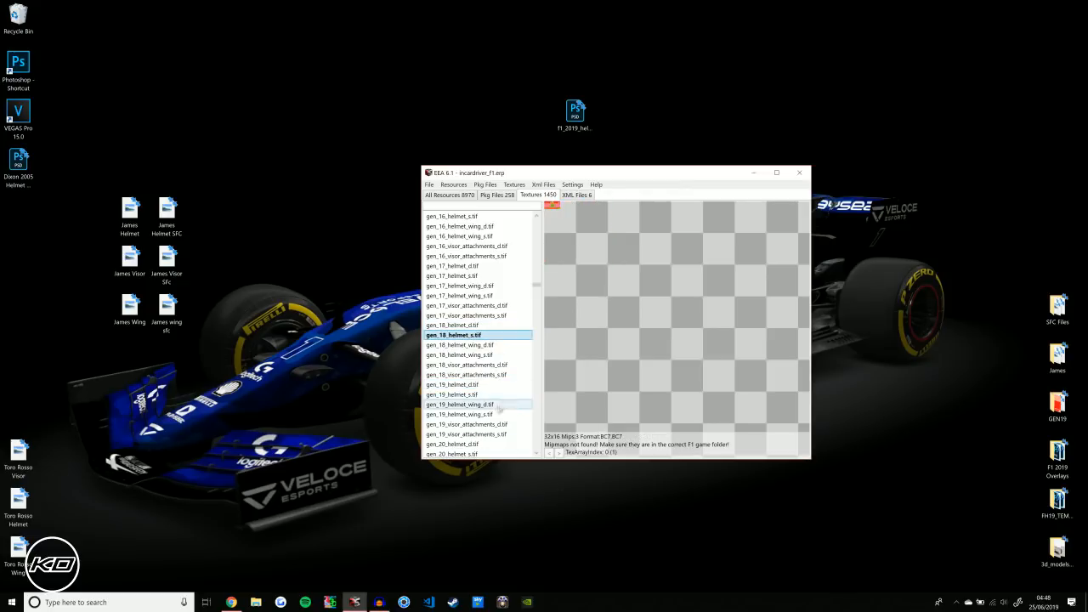
{"action": "left_click", "coordinate": [489, 396]}
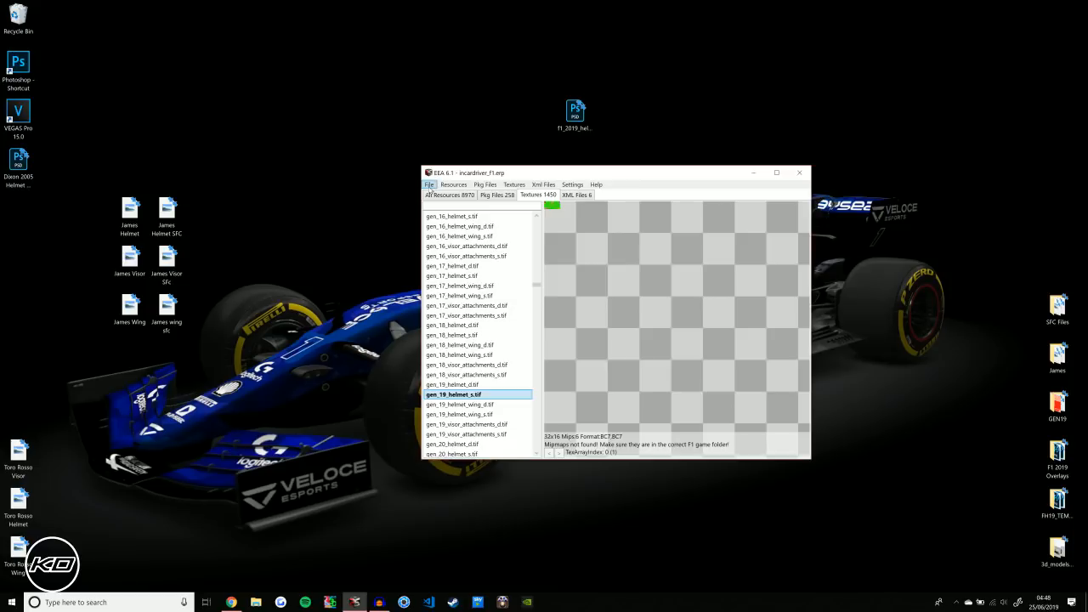
{"action": "left_click", "coordinate": [429, 185]}
{"action": "left_click", "coordinate": [379, 207]}
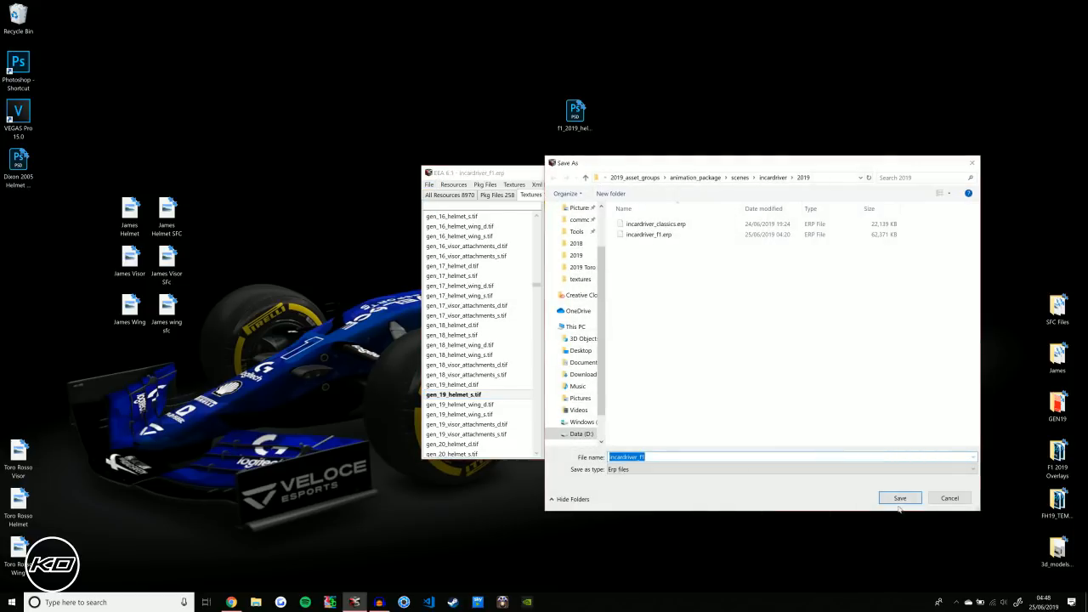
{"action": "left_click", "coordinate": [900, 499]}
{"action": "left_click", "coordinate": [583, 346]}
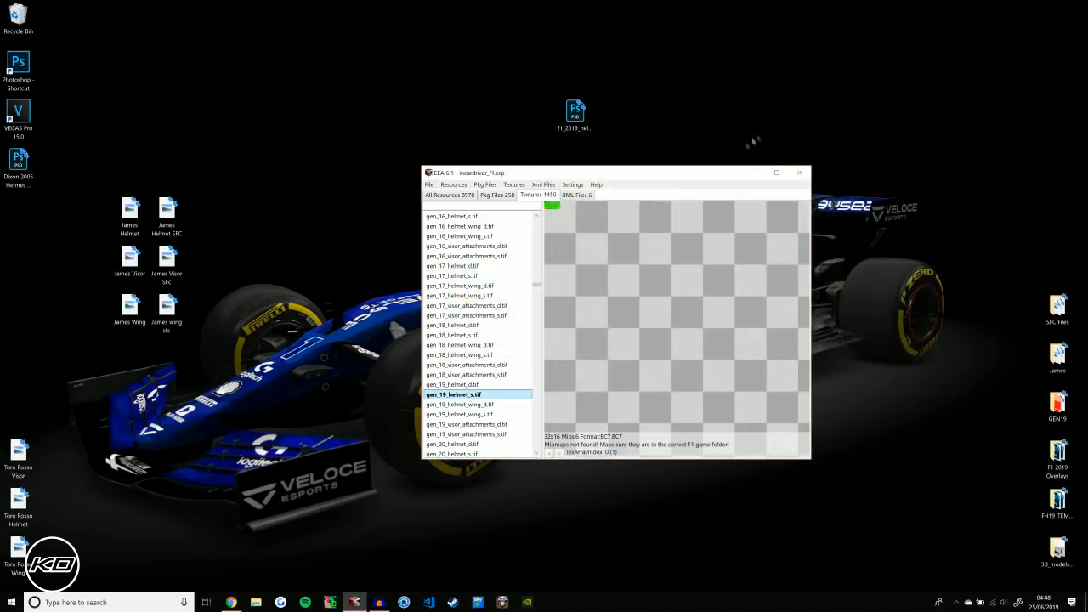
{"action": "left_click", "coordinate": [799, 172]}
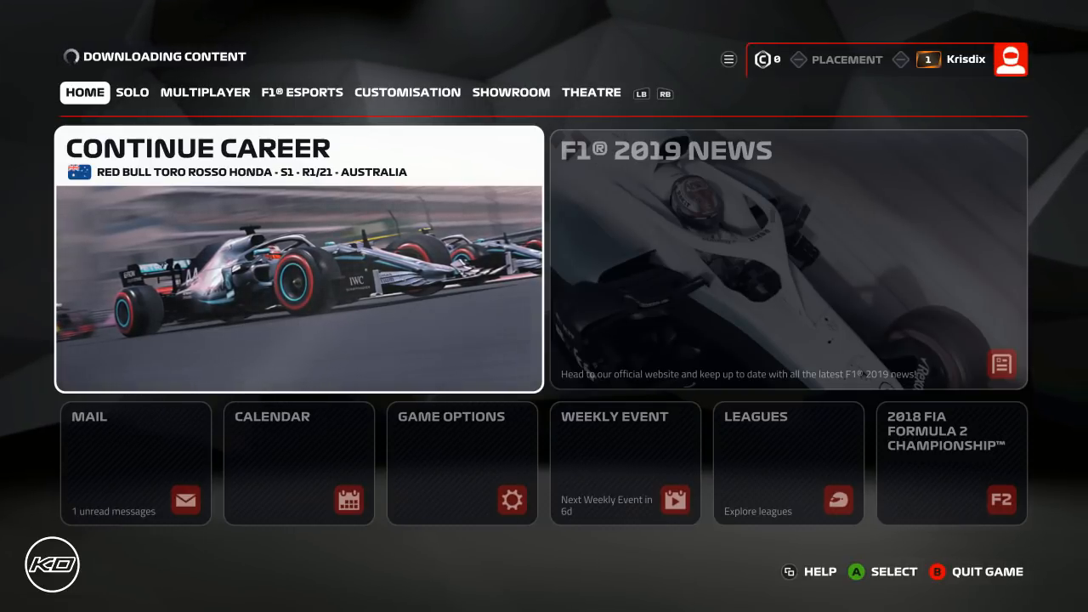
Switch to the F1 2019 game and open a solo Time Trial in the F1 2019 category
{"action": "key", "text": "e"}
{"action": "key", "text": "Right"}
{"action": "key", "text": "Down"}
{"action": "key", "text": "Down"}
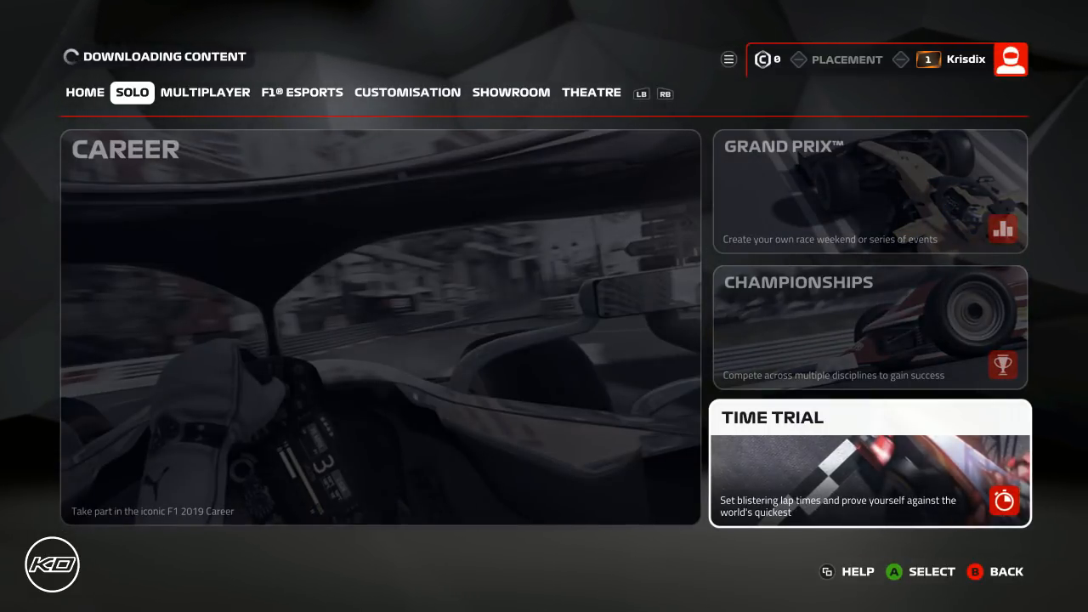
{"action": "key", "text": "Return"}
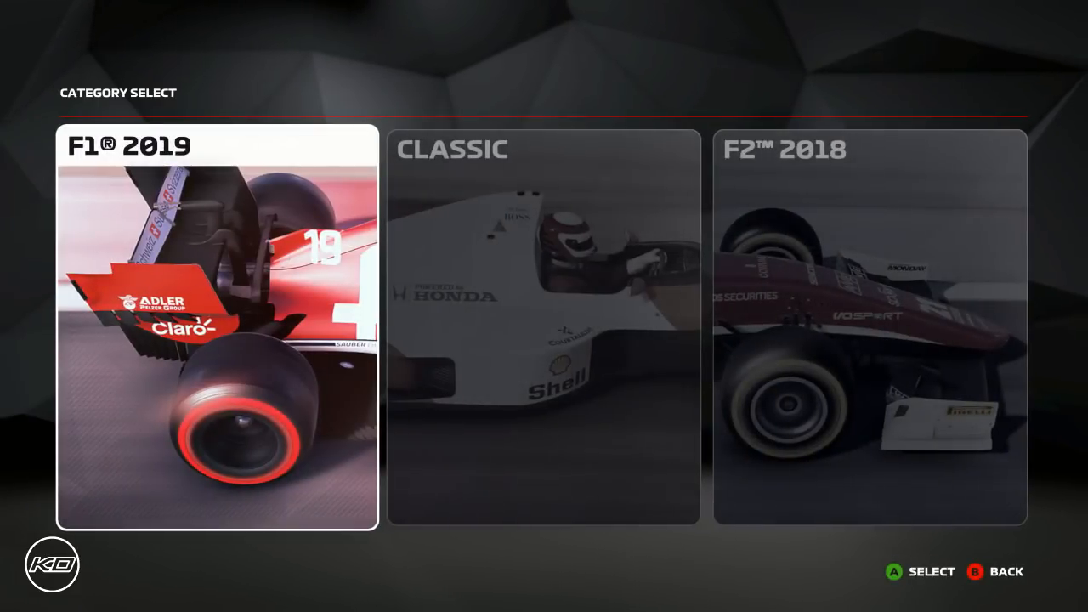
{"action": "key", "text": "Return"}
Choose ROKiT Williams Racing as the team and start the time trial to check the helmet from the cockpit
{"action": "key", "text": "Right"}
{"action": "key", "text": "Right"}
{"action": "key", "text": "Right"}
{"action": "key", "text": "Right"}
{"action": "key", "text": "Right"}
{"action": "key", "text": "Right"}
{"action": "key", "text": "Right"}
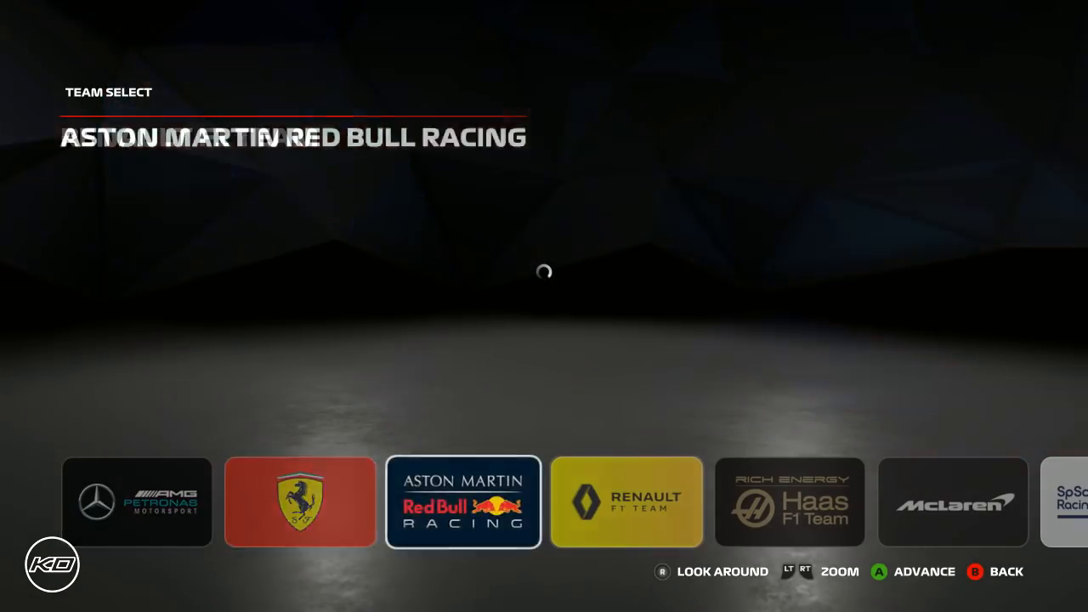
{"action": "key", "text": "Right"}
{"action": "key", "text": "Right"}
{"action": "key", "text": "Return"}
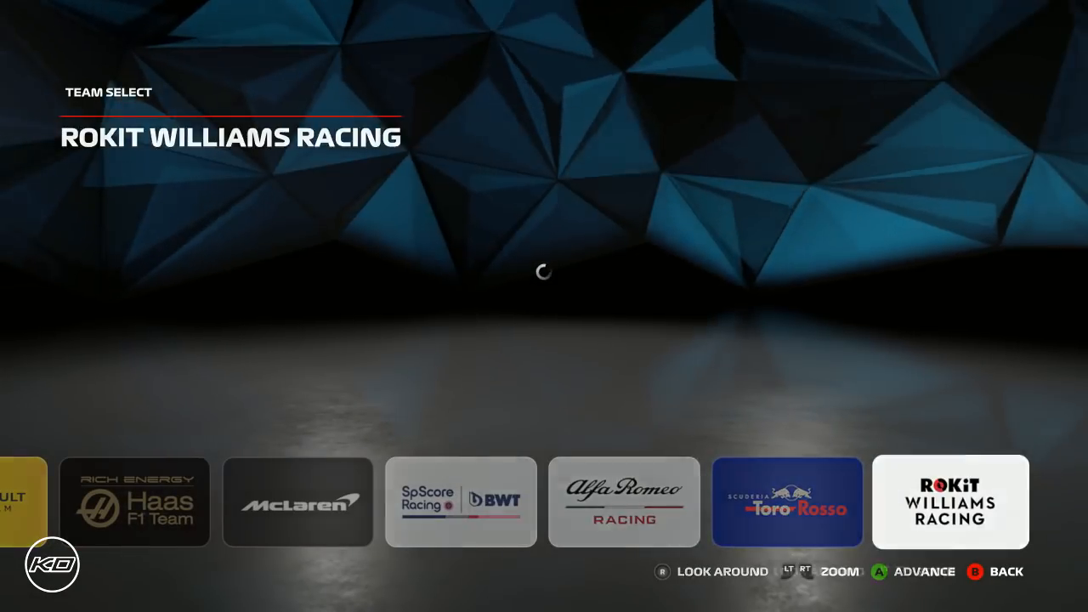
{"action": "key", "text": "Right"}
{"action": "key", "text": "Return"}
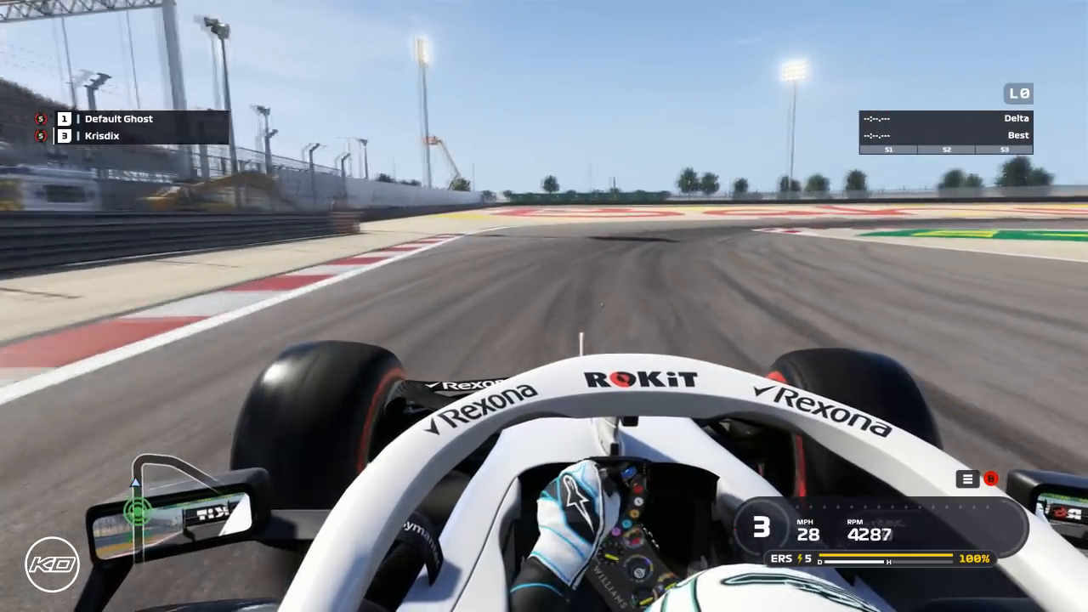
Quit the time trial session and return to the main menu
{"action": "key", "text": "Escape"}
{"action": "key", "text": "Up"}
{"action": "key", "text": "Return"}
{"action": "key", "text": "Up"}
{"action": "key", "text": "Return"}
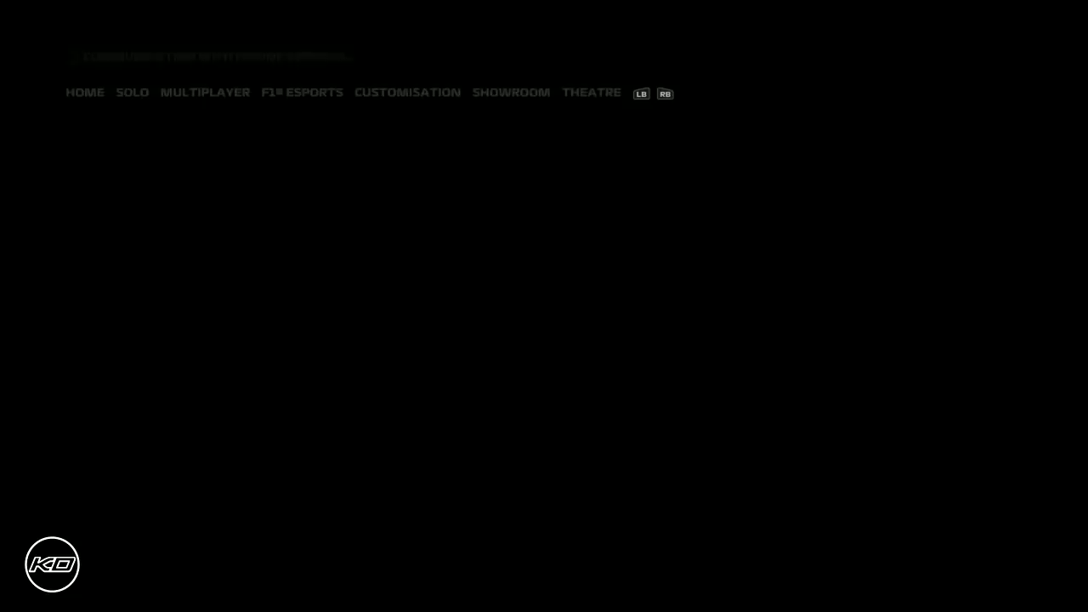
Open the driver's helmet selection in the customisation area
{"action": "key", "text": "e"}
{"action": "key", "text": "e"}
{"action": "key", "text": "e"}
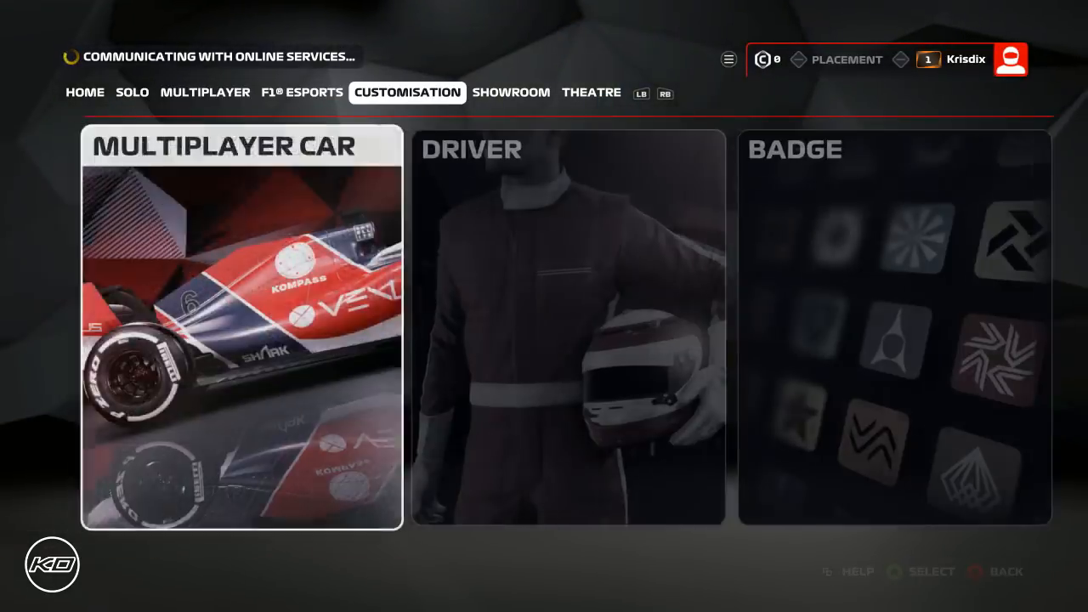
{"action": "key", "text": "e"}
{"action": "key", "text": "q"}
{"action": "key", "text": "Right"}
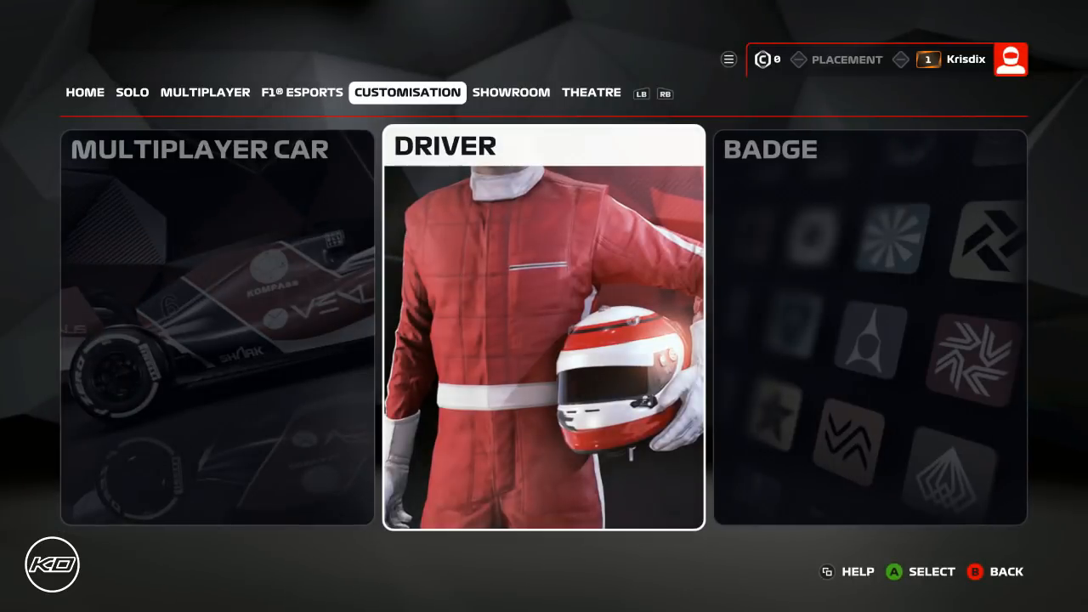
{"action": "key", "text": "Return"}
{"action": "key", "text": "Right"}
{"action": "key", "text": "Right"}
{"action": "key", "text": "Left"}
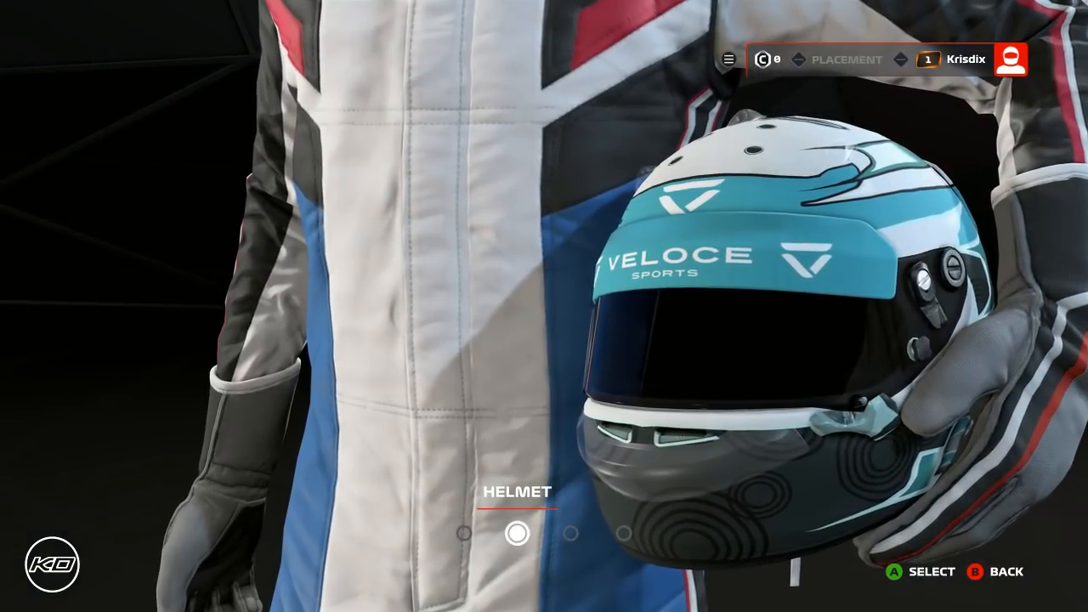
{"action": "key", "text": "Return"}
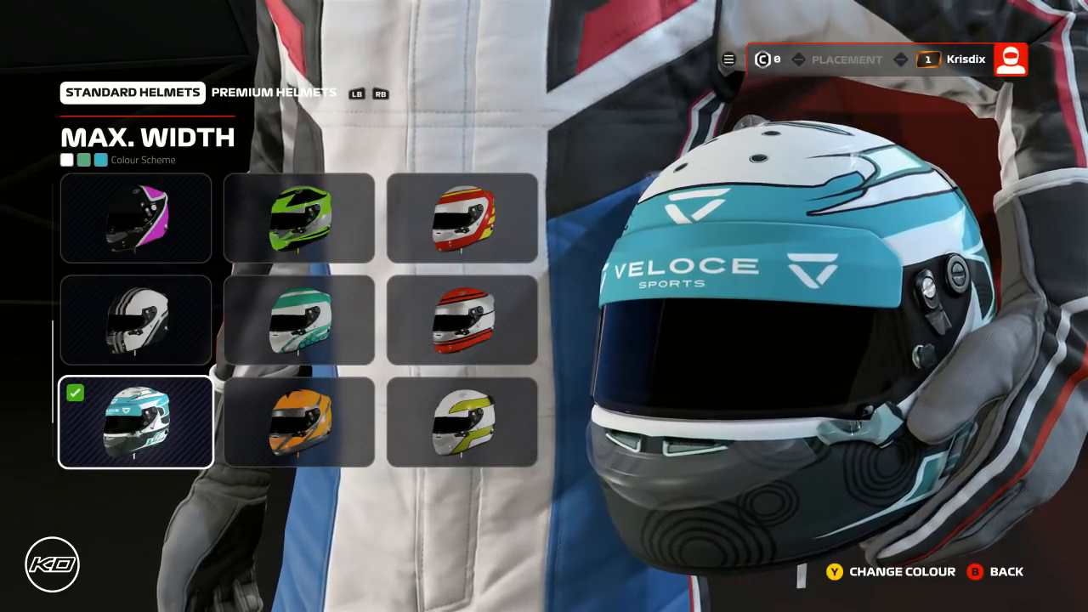
Edit the colour scheme of the Max. Width helmet and raise the first colour to full saturation
{"action": "key", "text": "Right"}
{"action": "key", "text": "Left"}
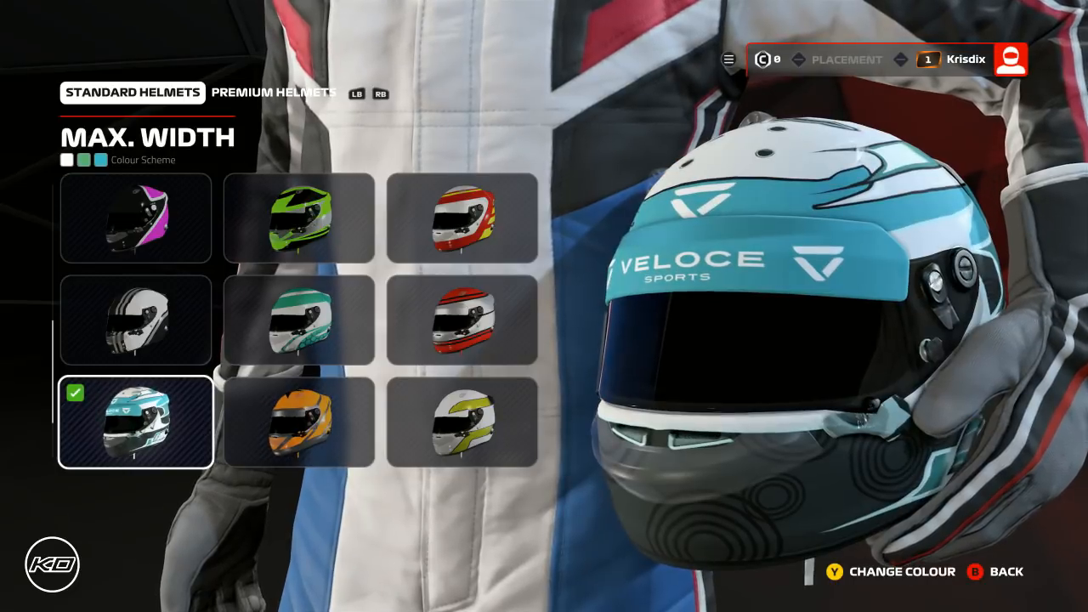
{"action": "key", "text": "y"}
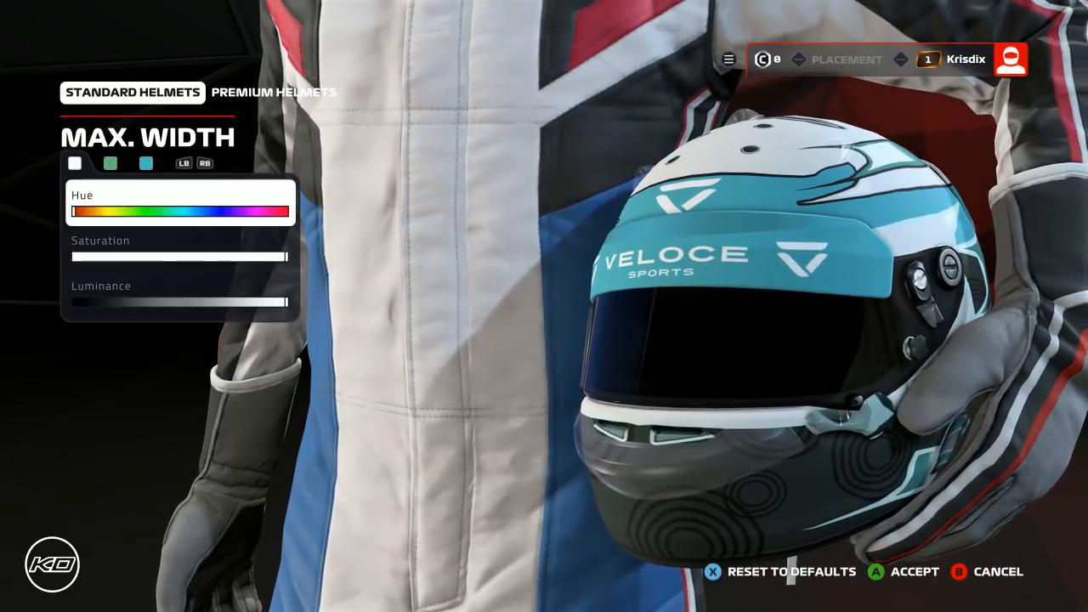
{"action": "key", "text": "Down"}
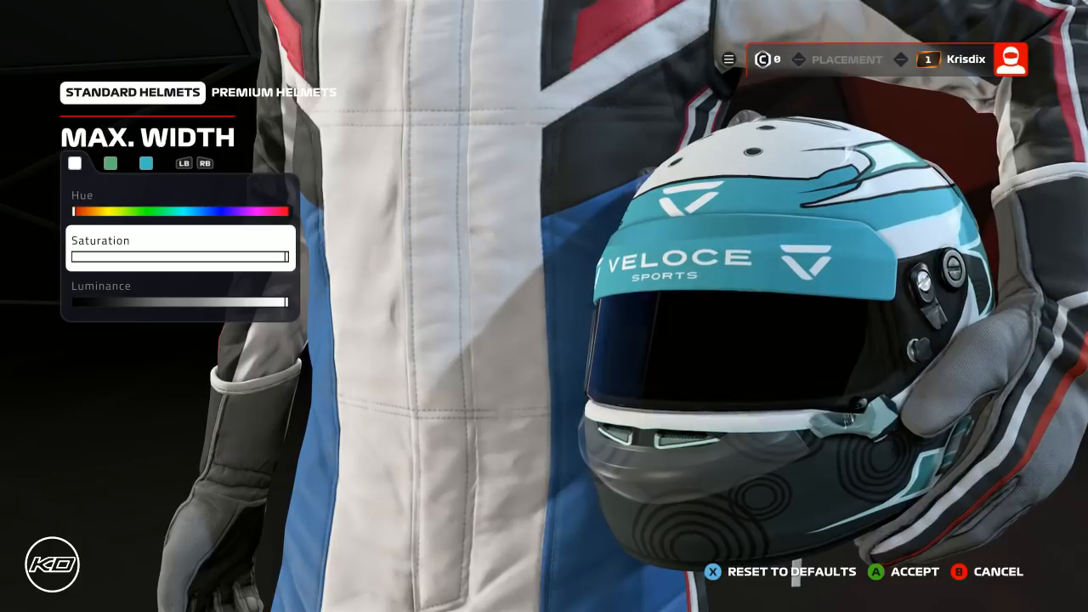
{"action": "key", "text": "Up"}
{"action": "key", "text": "Down"}
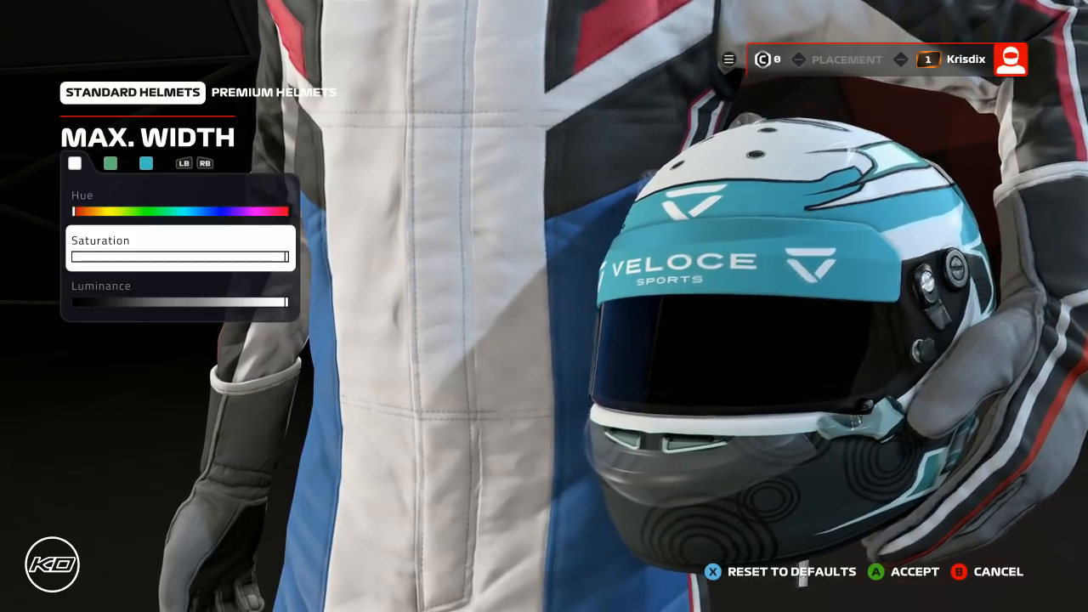
{"action": "key", "text": "Down"}
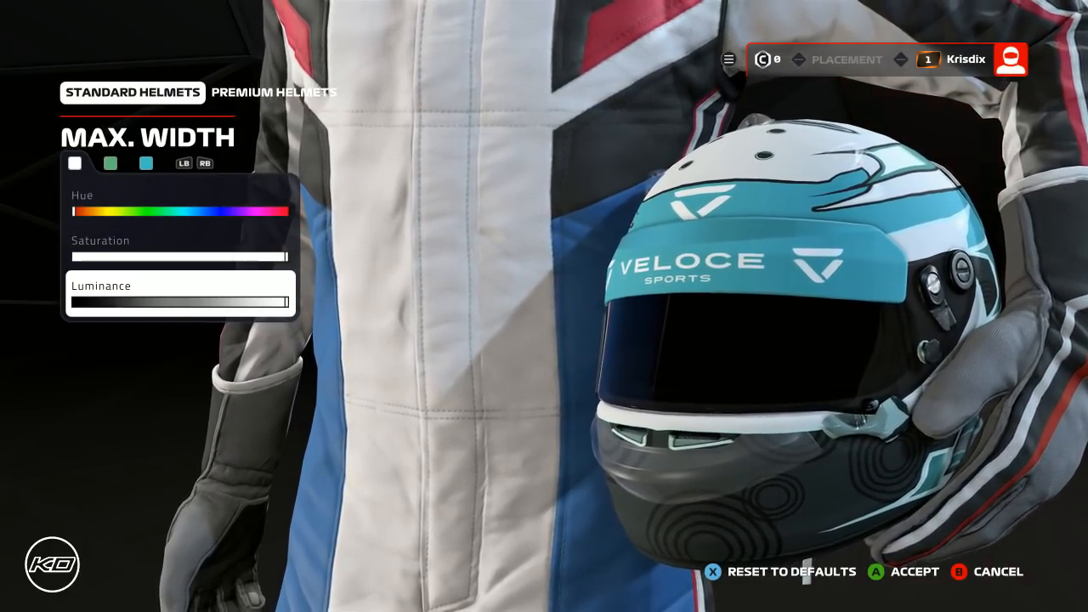
{"action": "key", "text": "Up"}
{"action": "key", "text": "Left"}
{"action": "key", "text": "Left"}
{"action": "key", "text": "Left"}
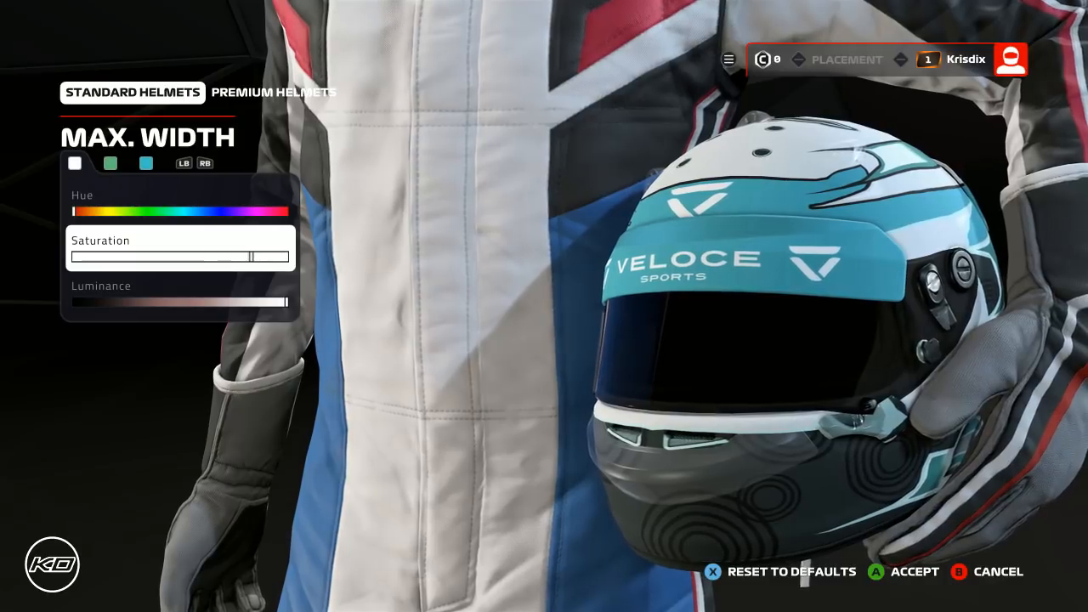
{"action": "key", "text": "Left"}
{"action": "key", "text": "Left"}
{"action": "key", "text": "Left"}
{"action": "key", "text": "Left"}
{"action": "key", "text": "Left"}
{"action": "key", "text": "Left"}
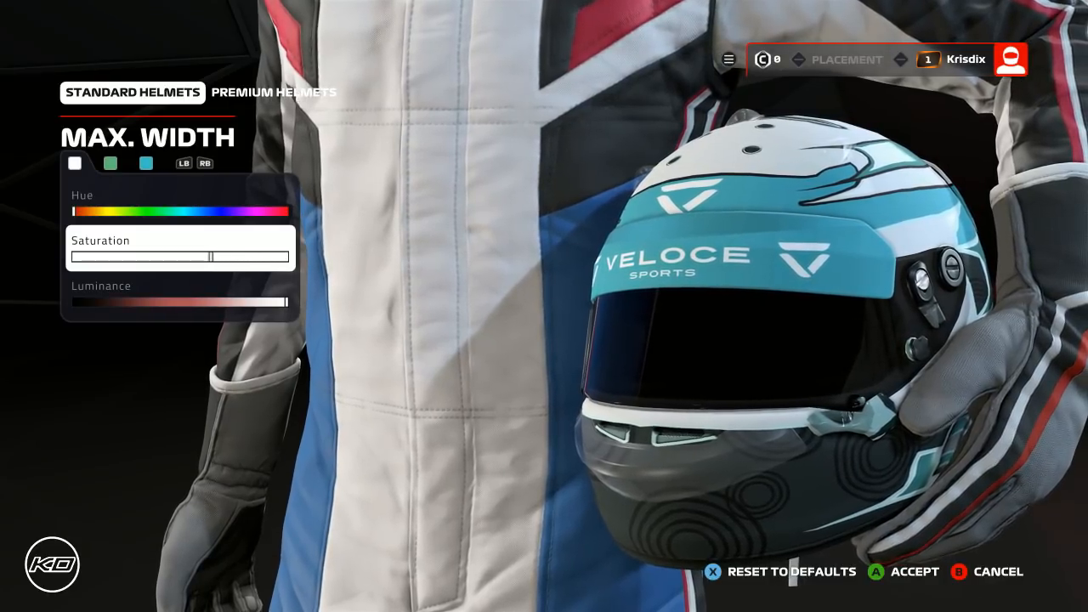
{"action": "key", "text": "Left"}
{"action": "key", "text": "Left"}
{"action": "key", "text": "Left"}
{"action": "key", "text": "Left"}
{"action": "key", "text": "Left"}
{"action": "key", "text": "Left"}
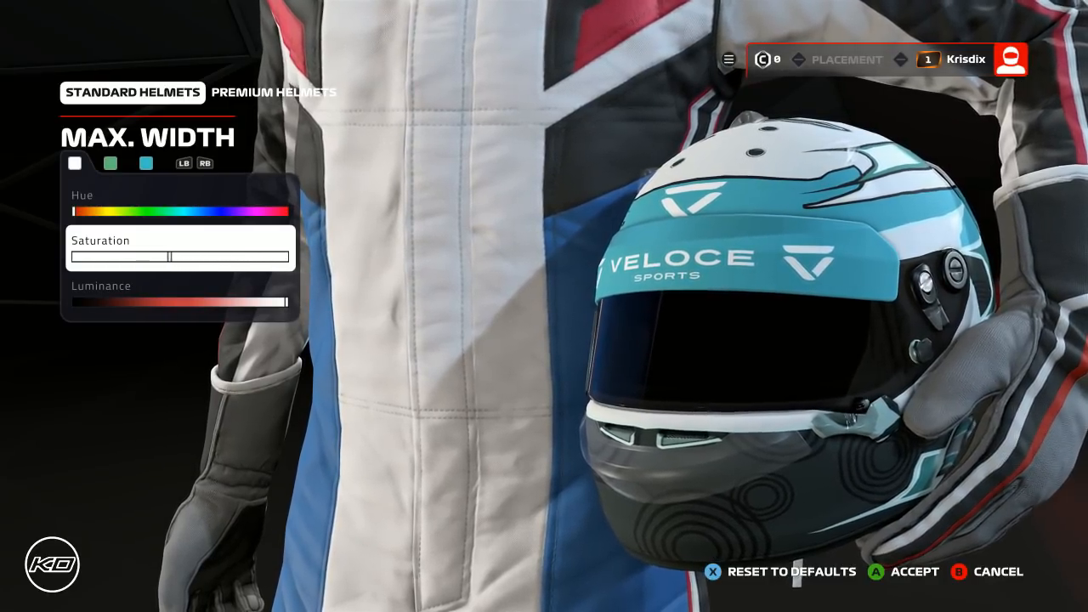
{"action": "key", "text": "Left"}
{"action": "key", "text": "Left"}
{"action": "key", "text": "Left"}
{"action": "key", "text": "Left"}
{"action": "key", "text": "Left"}
{"action": "key", "text": "Left"}
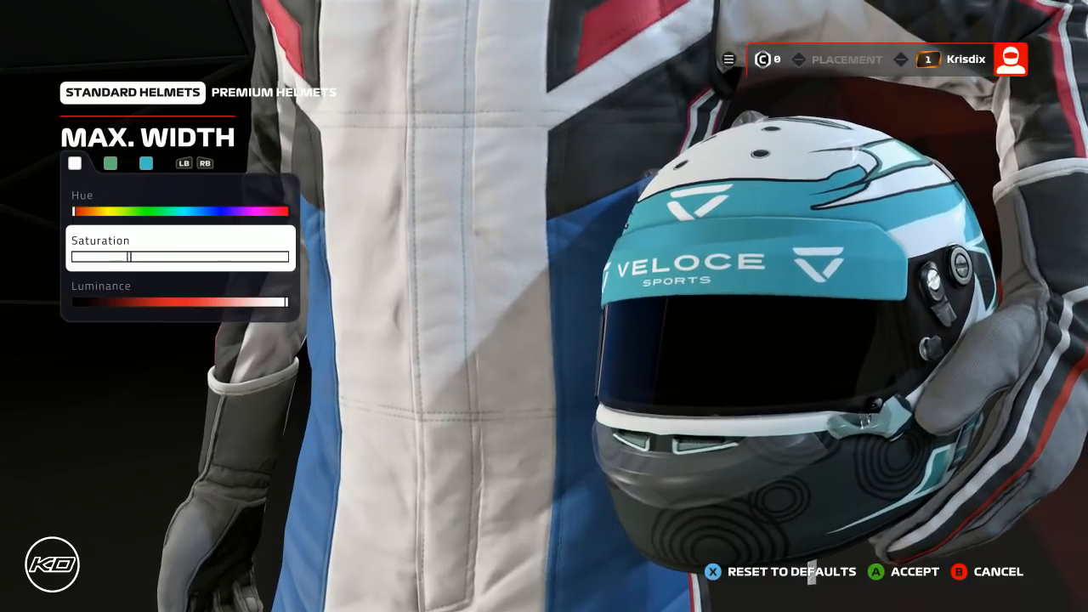
{"action": "key", "text": "Left"}
{"action": "key", "text": "Left"}
{"action": "key", "text": "Left"}
{"action": "key", "text": "Left"}
{"action": "key", "text": "Left"}
{"action": "key", "text": "Left"}
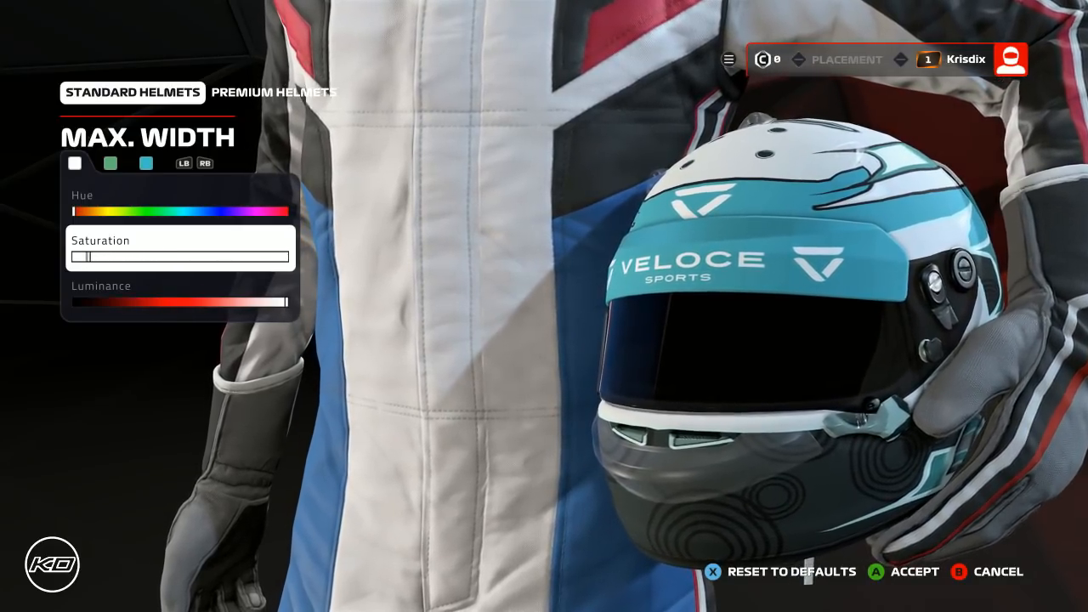
Lower the first colour's luminance to just under mid-range for a bright red
{"action": "key", "text": "Down"}
{"action": "key", "text": "Left"}
{"action": "key", "text": "Left"}
{"action": "key", "text": "Left"}
{"action": "key", "text": "Left"}
{"action": "key", "text": "Left"}
{"action": "key", "text": "Left"}
{"action": "key", "text": "Left"}
{"action": "key", "text": "Left"}
{"action": "key", "text": "Left"}
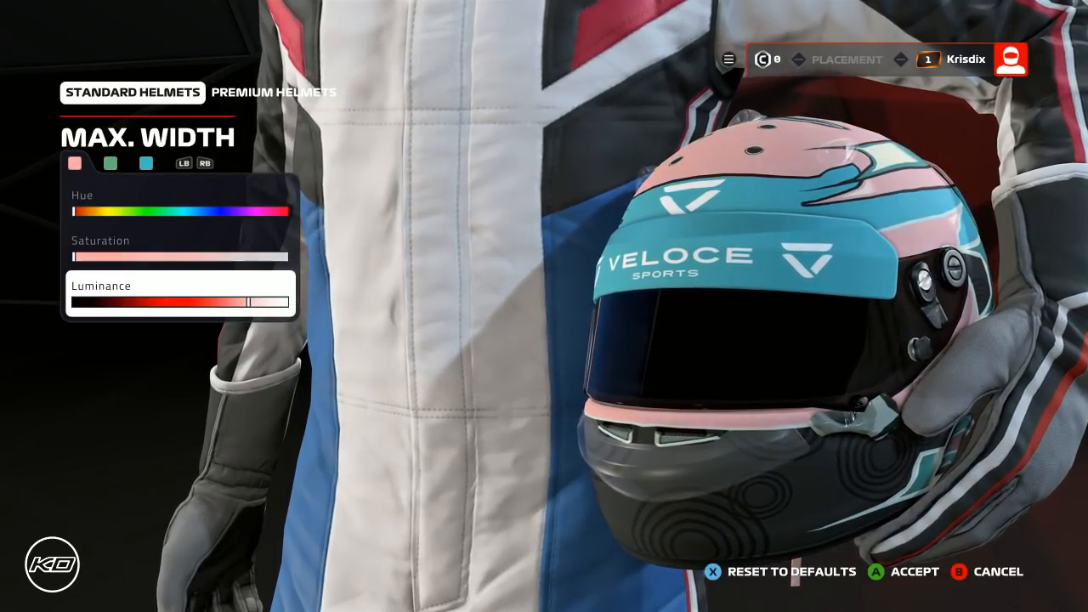
{"action": "key", "text": "Left"}
{"action": "key", "text": "Left"}
{"action": "key", "text": "Left"}
{"action": "key", "text": "Left"}
{"action": "key", "text": "Left"}
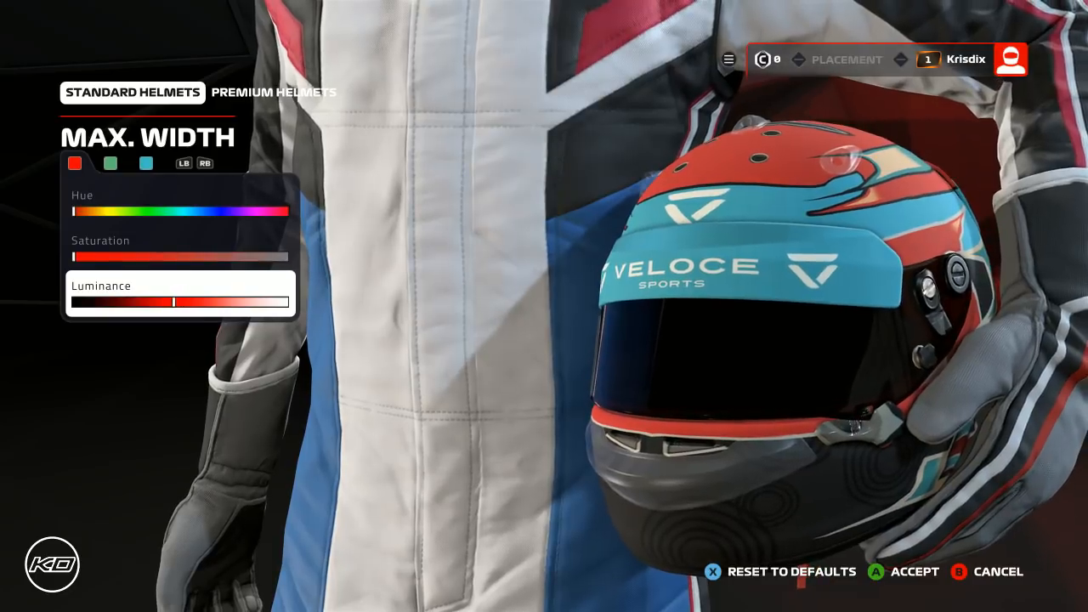
{"action": "key", "text": "Left"}
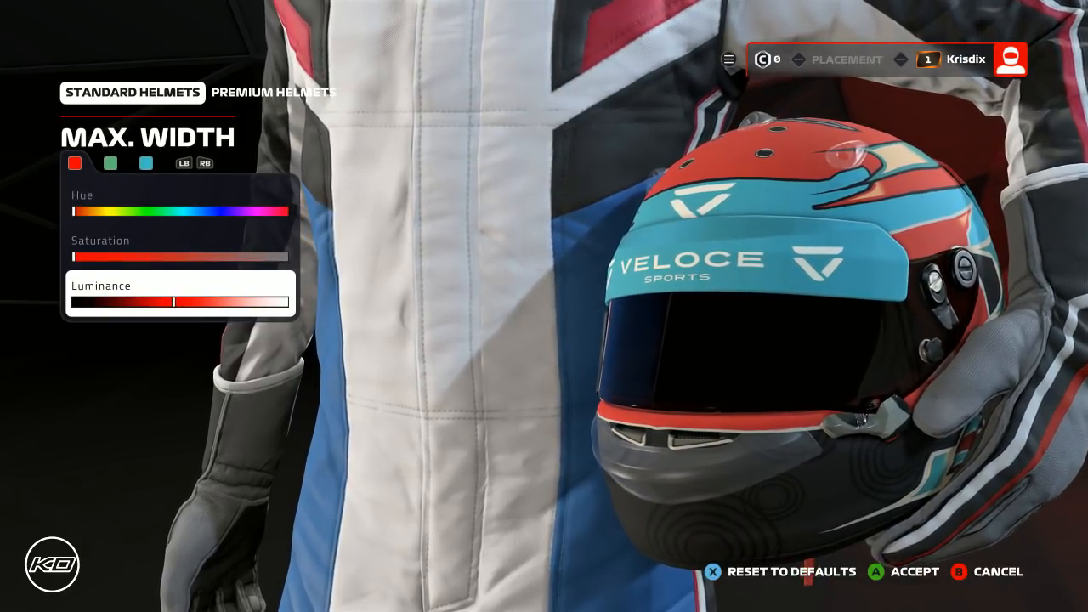
Shift the second colour's hue slightly to pure green and raise it to full saturation
{"action": "key", "text": "e"}
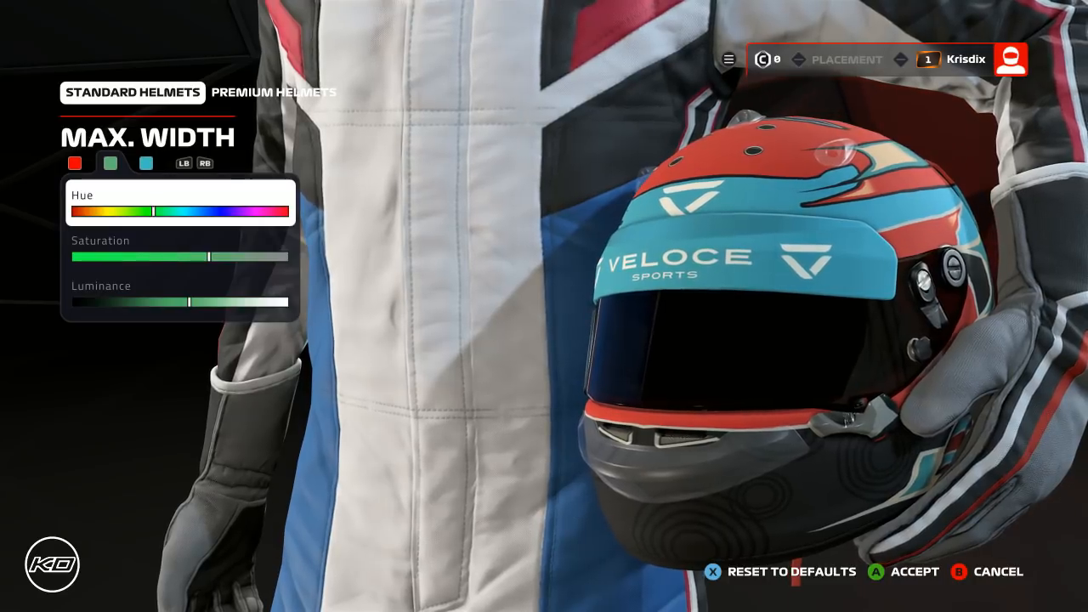
{"action": "key", "text": "Left"}
{"action": "key", "text": "Left"}
{"action": "key", "text": "Down"}
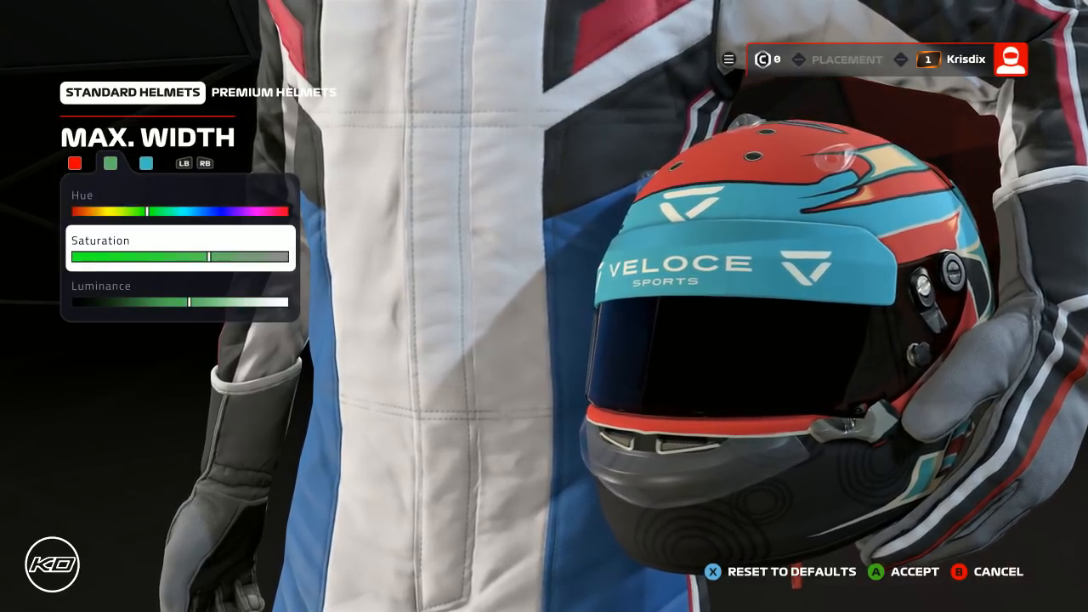
{"action": "key", "text": "Left"}
{"action": "key", "text": "Left"}
{"action": "key", "text": "Left"}
{"action": "key", "text": "Left"}
{"action": "key", "text": "Left"}
{"action": "key", "text": "Left"}
{"action": "key", "text": "Left"}
{"action": "key", "text": "Left"}
{"action": "key", "text": "Left"}
{"action": "key", "text": "Left"}
{"action": "key", "text": "Left"}
{"action": "key", "text": "Left"}
{"action": "key", "text": "Left"}
{"action": "key", "text": "Left"}
{"action": "key", "text": "Left"}
{"action": "key", "text": "Left"}
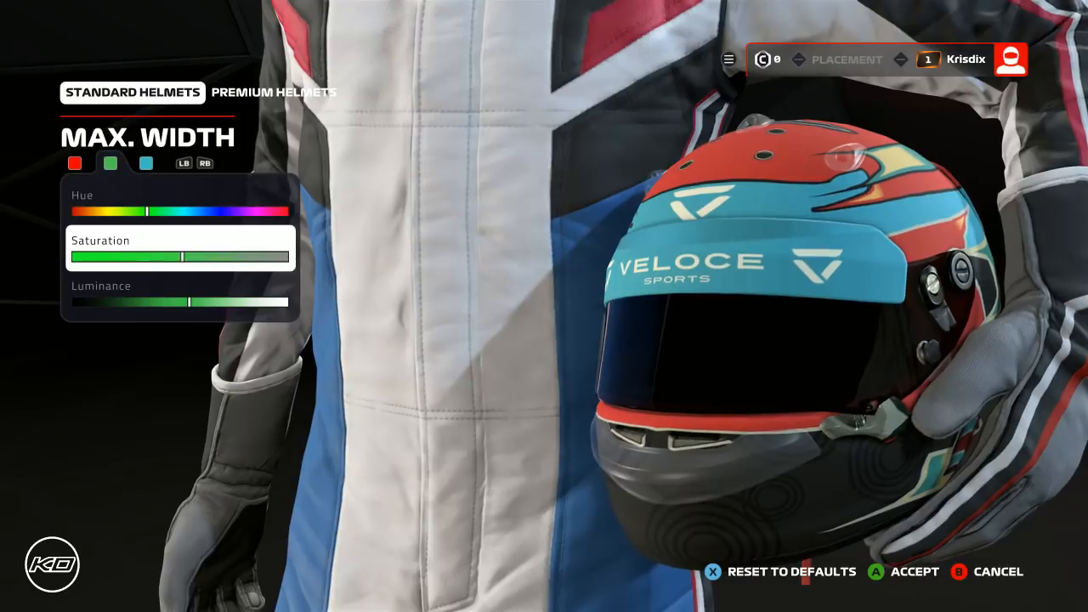
{"action": "key", "text": "Left"}
{"action": "key", "text": "Left"}
{"action": "key", "text": "Left"}
{"action": "key", "text": "Left"}
{"action": "key", "text": "Left"}
{"action": "key", "text": "Left"}
{"action": "key", "text": "Left"}
{"action": "key", "text": "Left"}
{"action": "key", "text": "Left"}
{"action": "key", "text": "Left"}
{"action": "key", "text": "Left"}
{"action": "key", "text": "Left"}
{"action": "key", "text": "Left"}
{"action": "key", "text": "Left"}
{"action": "key", "text": "Left"}
{"action": "key", "text": "Left"}
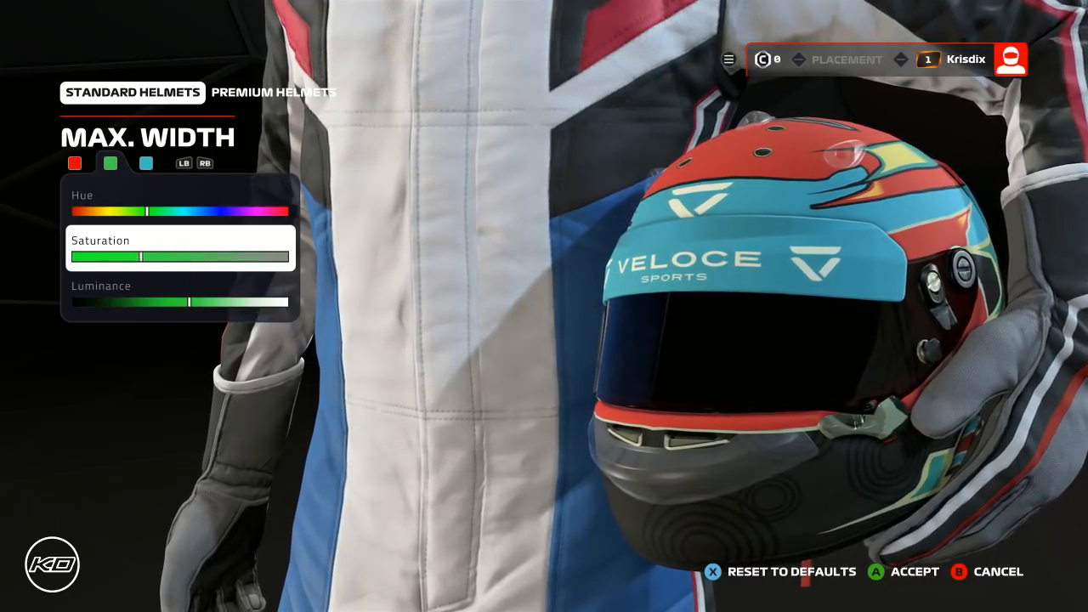
{"action": "key", "text": "Left"}
{"action": "key", "text": "Left"}
{"action": "key", "text": "Left"}
{"action": "key", "text": "Left"}
{"action": "key", "text": "Left"}
{"action": "key", "text": "Left"}
{"action": "key", "text": "Left"}
{"action": "key", "text": "Left"}
{"action": "key", "text": "Left"}
{"action": "key", "text": "Left"}
{"action": "key", "text": "Left"}
{"action": "key", "text": "Left"}
{"action": "key", "text": "Left"}
{"action": "key", "text": "Left"}
{"action": "key", "text": "Left"}
{"action": "key", "text": "Left"}
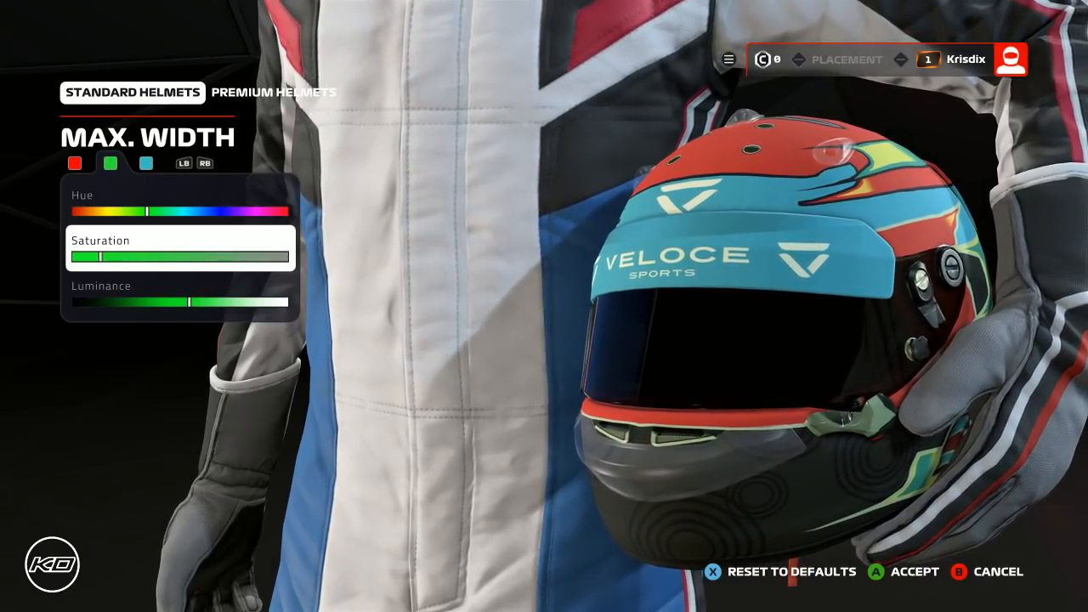
{"action": "key", "text": "Left"}
{"action": "key", "text": "Left"}
{"action": "key", "text": "Left"}
Lower the second colour's luminance to just under mid-range, level with the first colour's setting
{"action": "key", "text": "Down"}
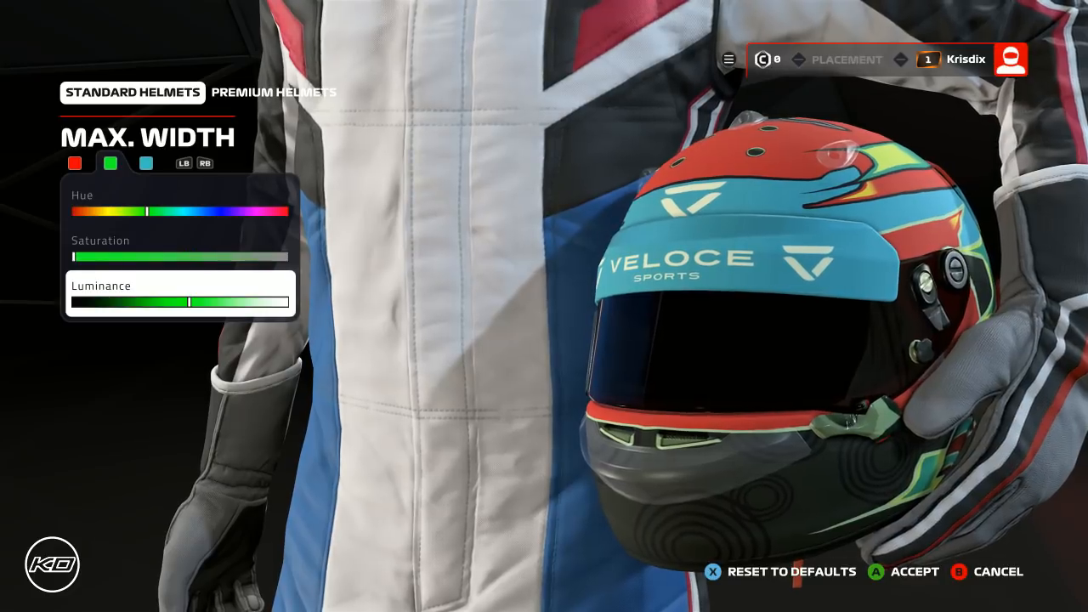
{"action": "key", "text": "Left"}
{"action": "key", "text": "Left"}
{"action": "key", "text": "Left"}
{"action": "key", "text": "Left"}
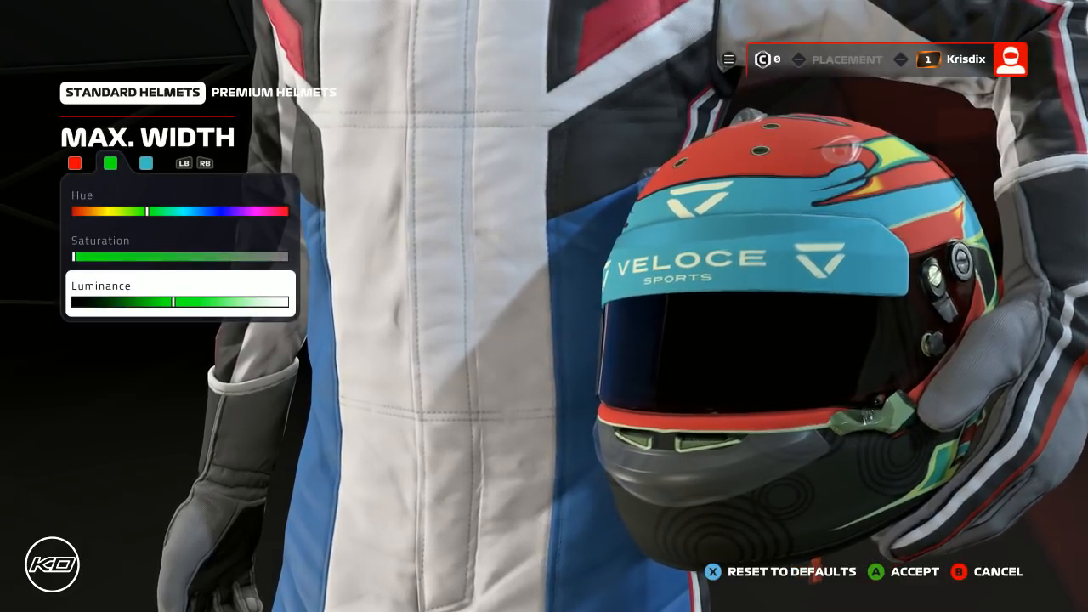
Shift the third helmet colour's hue from light blue to blue-violet
{"action": "key", "text": "e"}
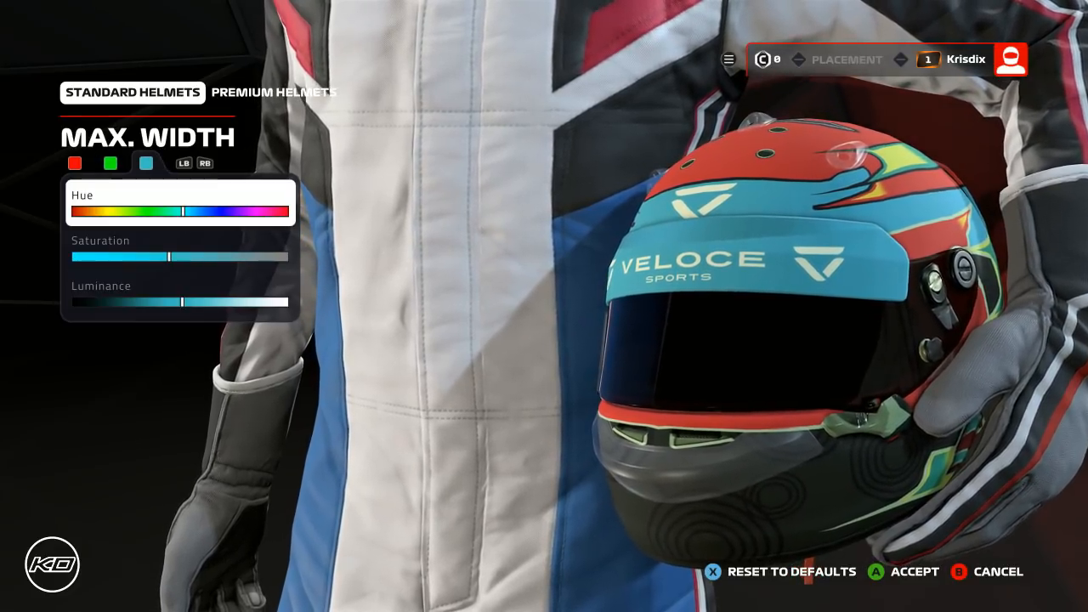
{"action": "key", "text": "Right"}
{"action": "key", "text": "Right"}
{"action": "key", "text": "Right"}
{"action": "key", "text": "Right"}
{"action": "key", "text": "Right"}
{"action": "key", "text": "Right"}
{"action": "key", "text": "Right"}
{"action": "key", "text": "Right"}
{"action": "key", "text": "Right"}
{"action": "key", "text": "Right"}
{"action": "key", "text": "Right"}
{"action": "key", "text": "Right"}
{"action": "key", "text": "Right"}
{"action": "key", "text": "Right"}
{"action": "key", "text": "Right"}
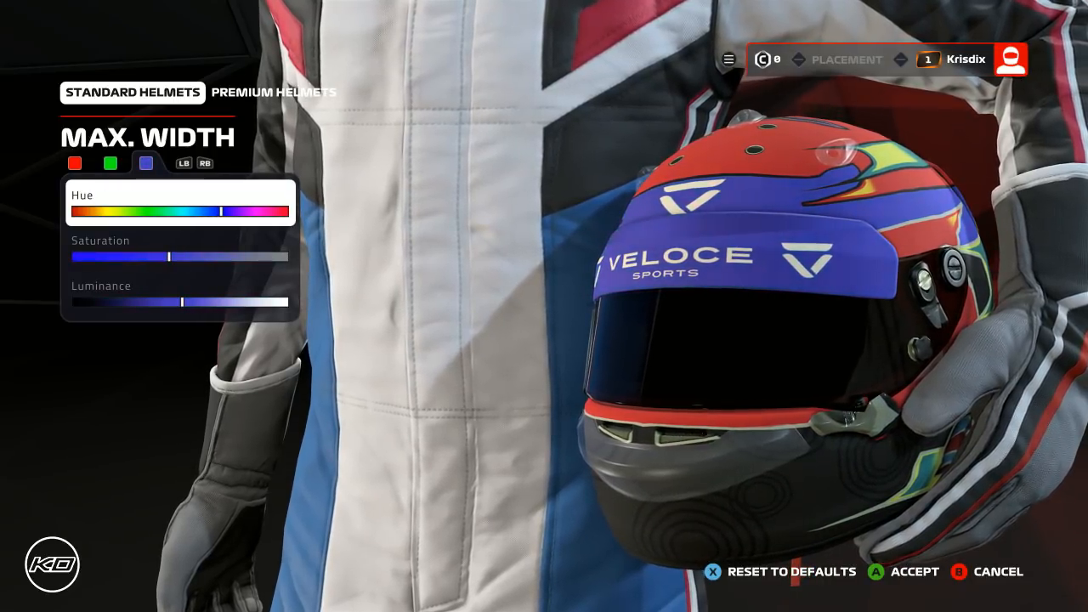
{"action": "key", "text": "Right"}
{"action": "key", "text": "Right"}
Raise the third colour's saturation to nearly full
{"action": "key", "text": "Down"}
{"action": "key", "text": "Left"}
{"action": "key", "text": "Left"}
{"action": "key", "text": "Left"}
{"action": "key", "text": "Left"}
{"action": "key", "text": "Left"}
{"action": "key", "text": "Left"}
{"action": "key", "text": "Left"}
{"action": "key", "text": "Left"}
{"action": "key", "text": "Left"}
{"action": "key", "text": "Left"}
{"action": "key", "text": "Left"}
{"action": "key", "text": "Left"}
{"action": "key", "text": "Left"}
{"action": "key", "text": "Left"}
{"action": "key", "text": "Left"}
{"action": "key", "text": "Left"}
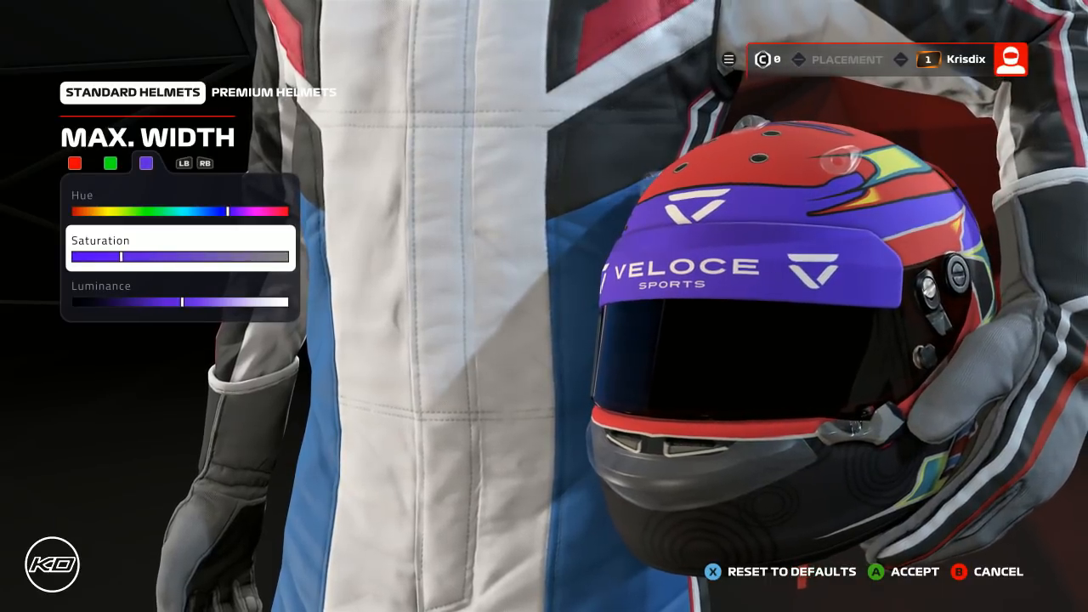
{"action": "key", "text": "Left"}
{"action": "key", "text": "Left"}
{"action": "key", "text": "Left"}
{"action": "key", "text": "Left"}
{"action": "key", "text": "Left"}
{"action": "key", "text": "Left"}
{"action": "key", "text": "Left"}
{"action": "key", "text": "Left"}
{"action": "key", "text": "Left"}
{"action": "key", "text": "Left"}
Lower the third colour's luminance slightly, then accept the colour scheme and leave the driver's helmet customisation
{"action": "key", "text": "Down"}
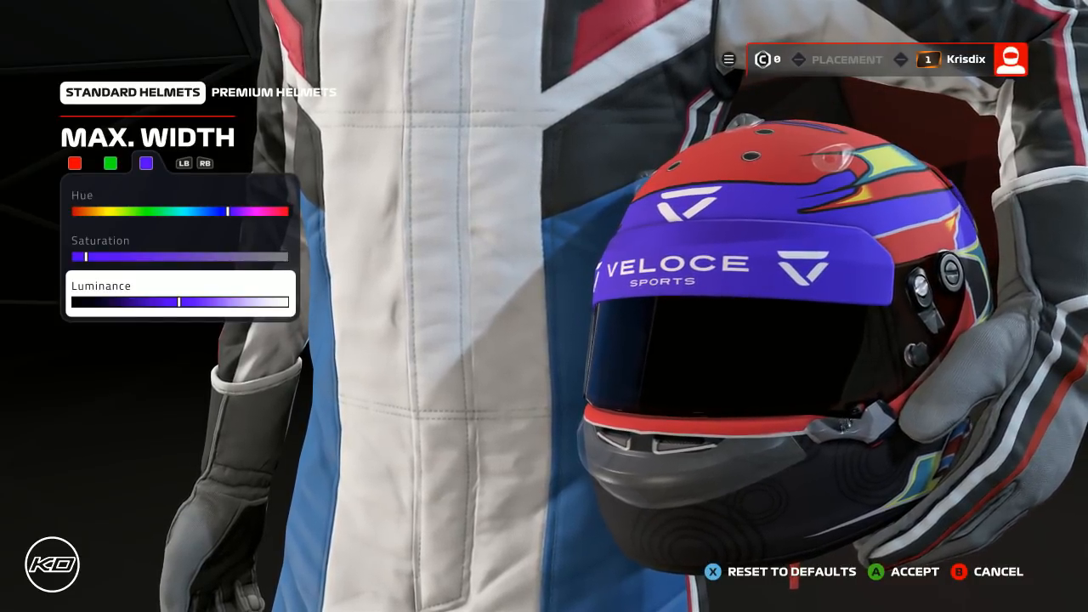
{"action": "key", "text": "Return"}
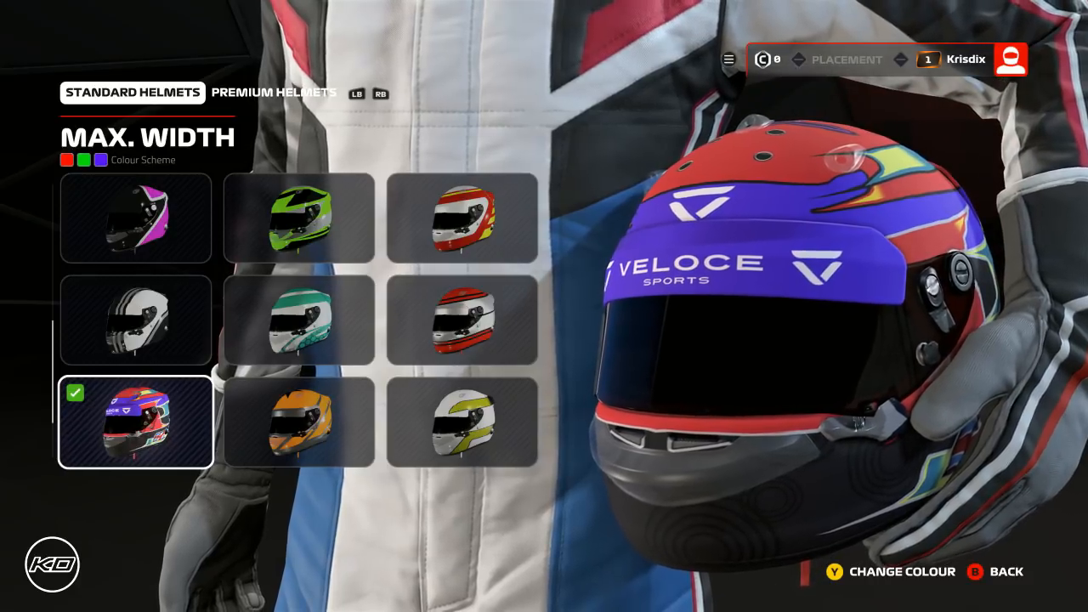
{"action": "key", "text": "Escape"}
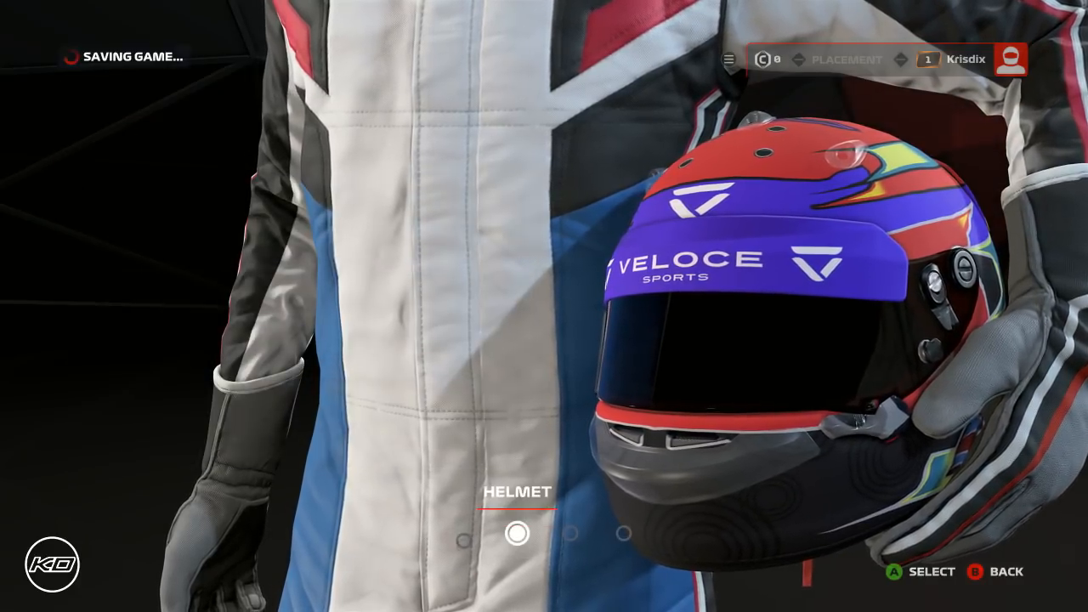
{"action": "key", "text": "Escape"}
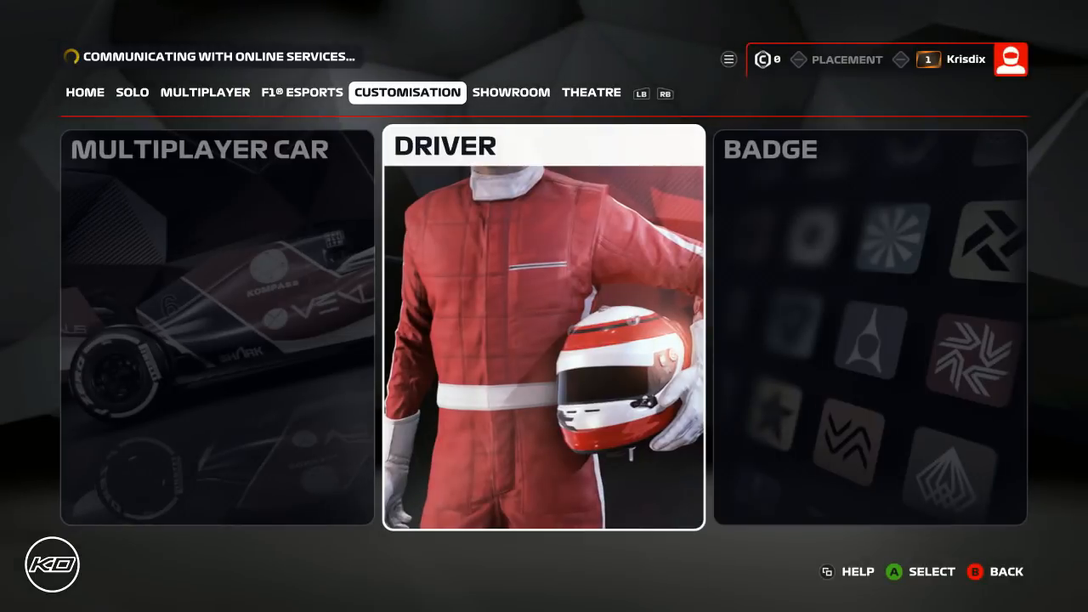
Return to the home screen and open the solo Time Trial mode
{"action": "key", "text": "Escape"}
{"action": "key", "text": "Down"}
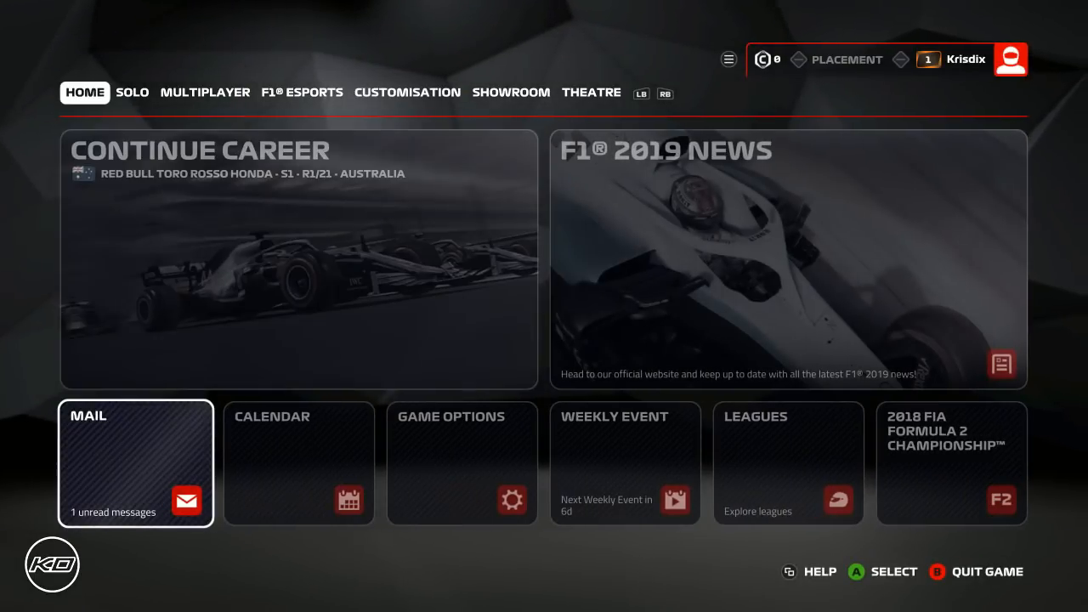
{"action": "key", "text": "Page_Down"}
{"action": "key", "text": "Right"}
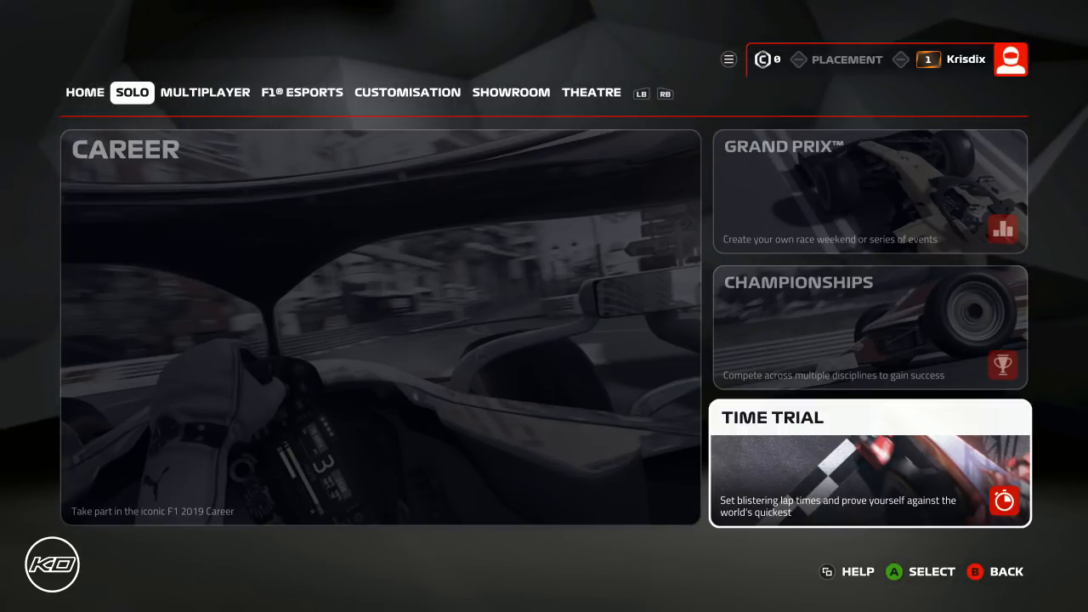
{"action": "key", "text": "Return"}
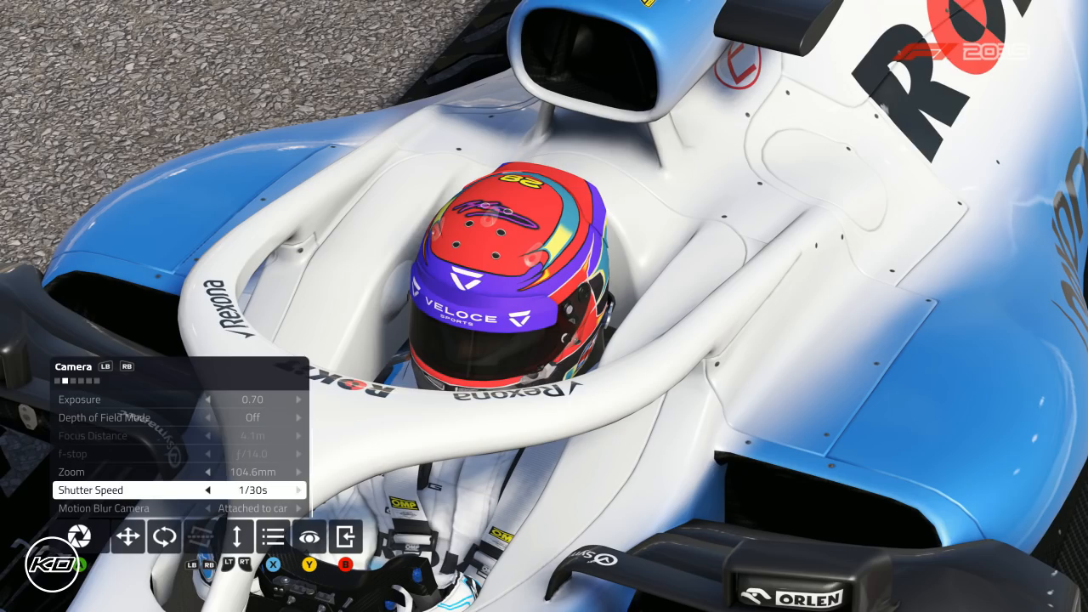
Render photo mode shots of the helmet in the car at shutter speeds of 1/30s and 1/125s
{"action": "key", "text": "Return"}
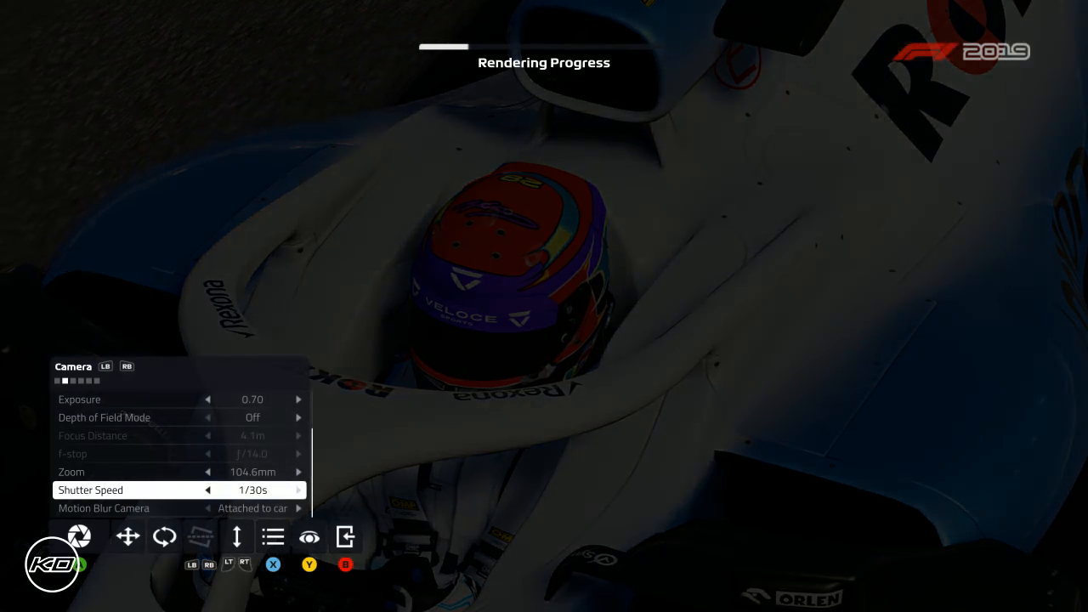
{"action": "key", "text": "Return"}
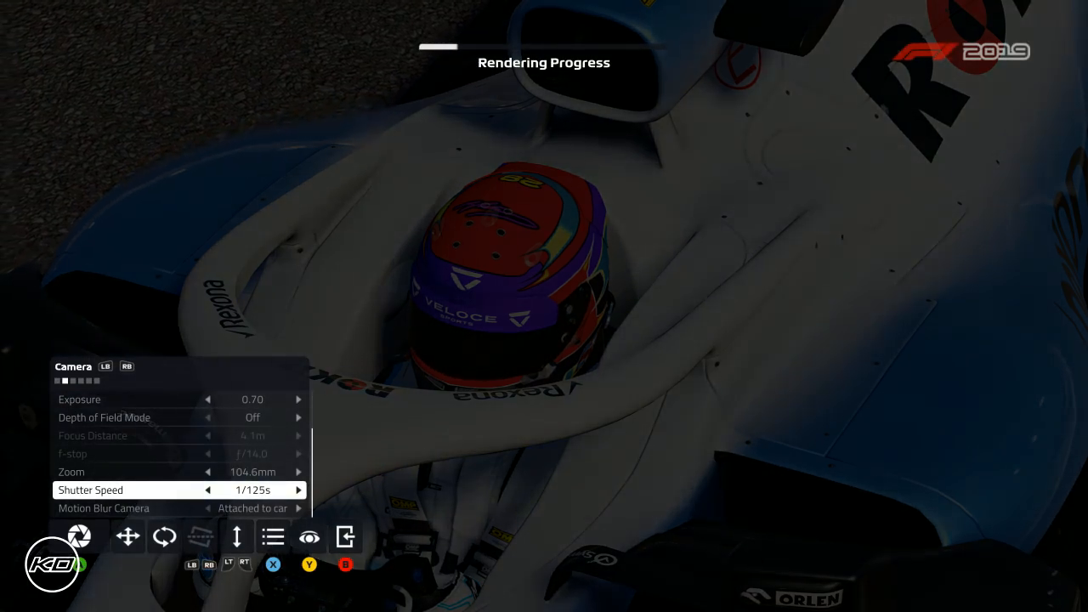